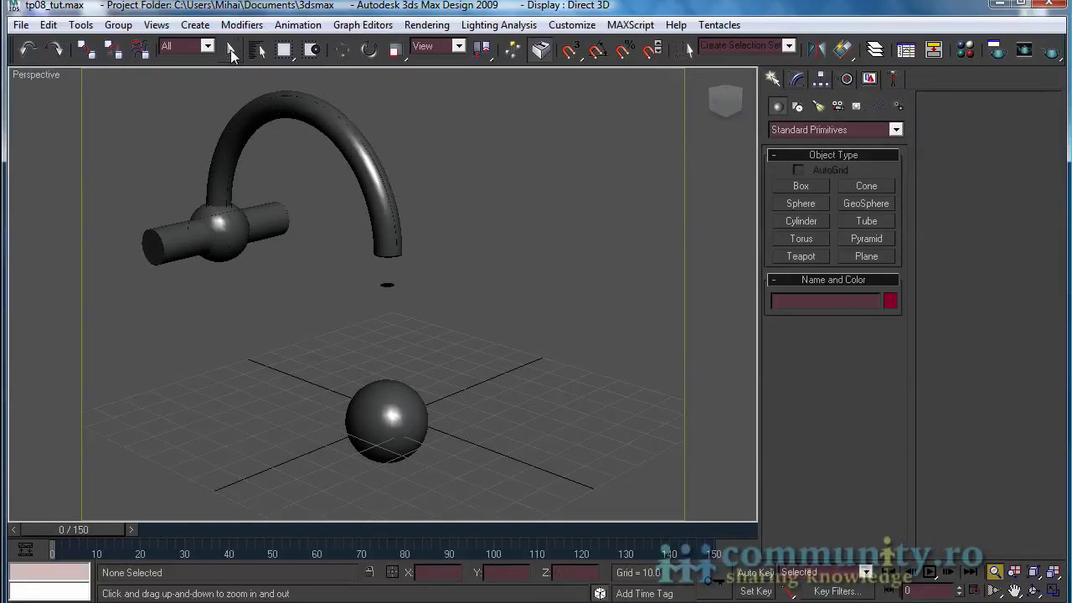
Examine the scene objects: the pipe, the small Source polygon beneath its outlet, and the sphere with its radius setting.
{"action": "left_click", "coordinate": [334, 120]}
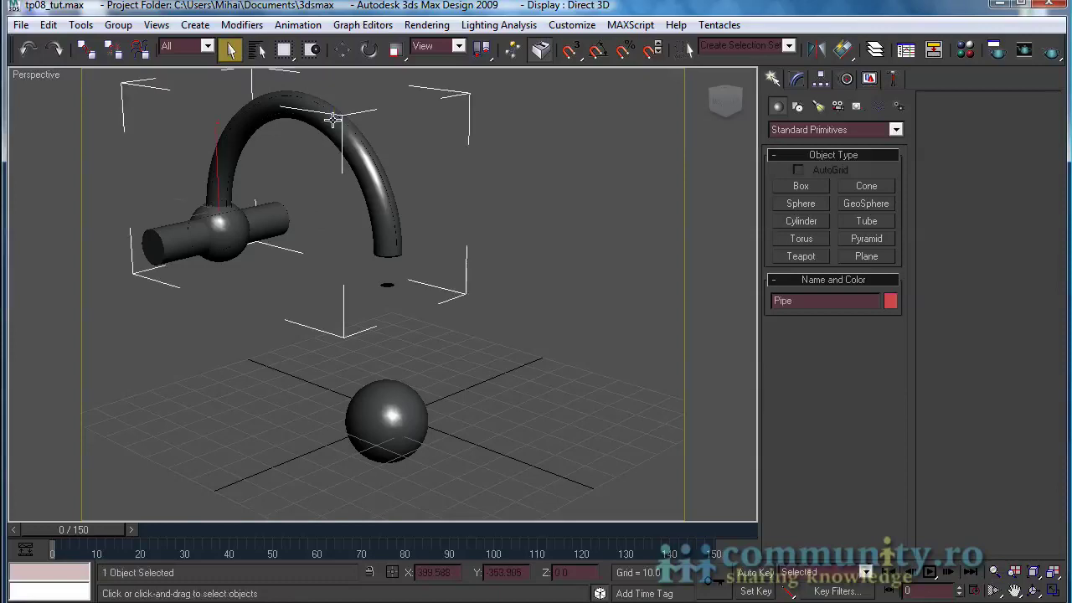
{"action": "left_click", "coordinate": [519, 240]}
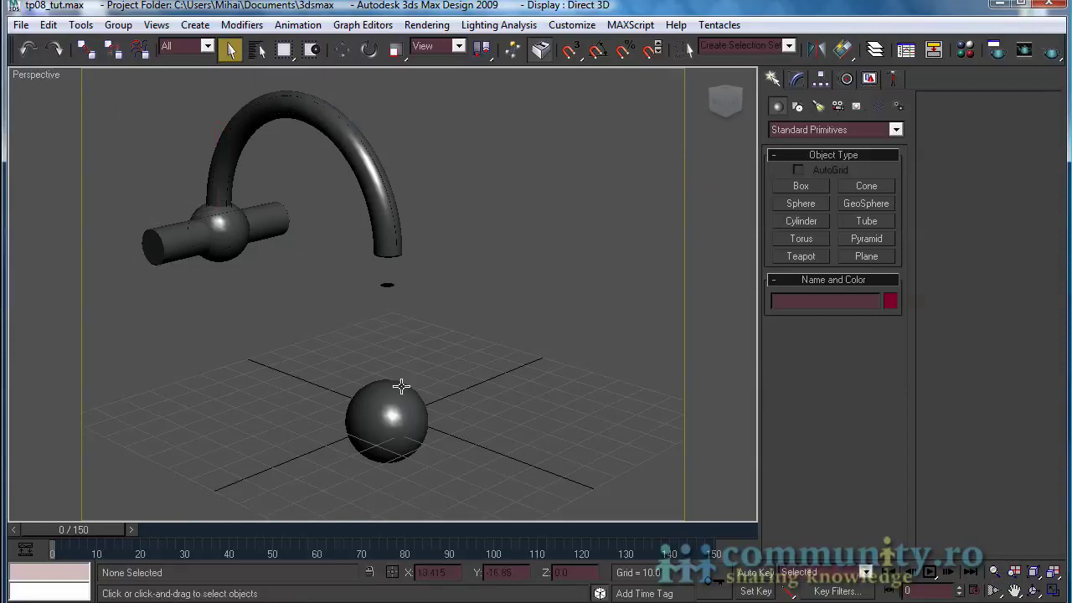
{"action": "left_click", "coordinate": [388, 285]}
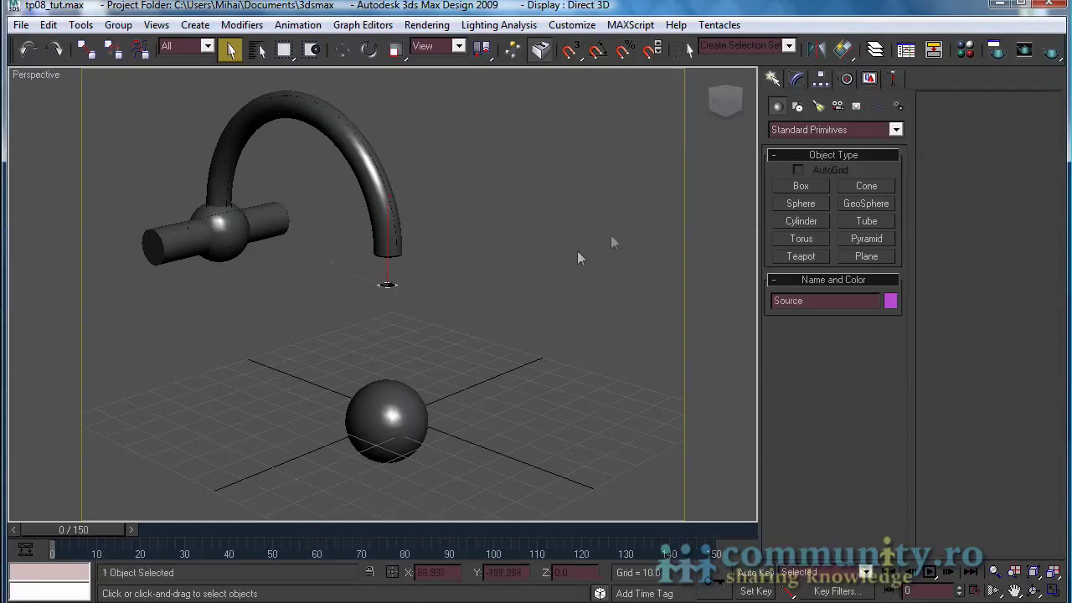
{"action": "left_click", "coordinate": [796, 77]}
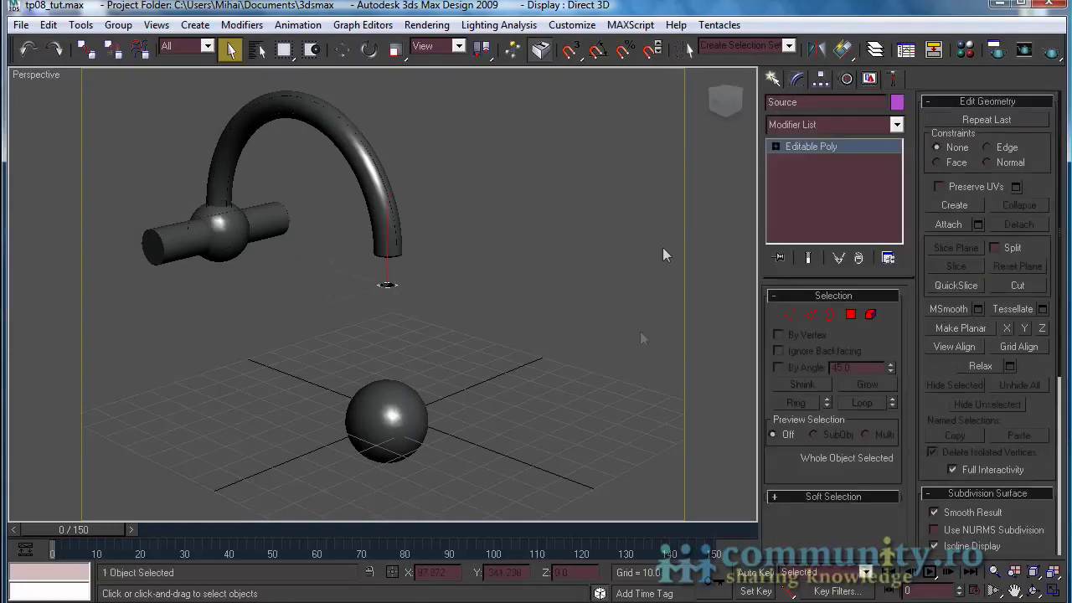
{"action": "left_click", "coordinate": [994, 572]}
{"action": "left_click_drag", "start_coordinate": [410, 295], "coordinate": [245, 84]}
{"action": "key", "text": "q"}
{"action": "left_click", "coordinate": [387, 412]}
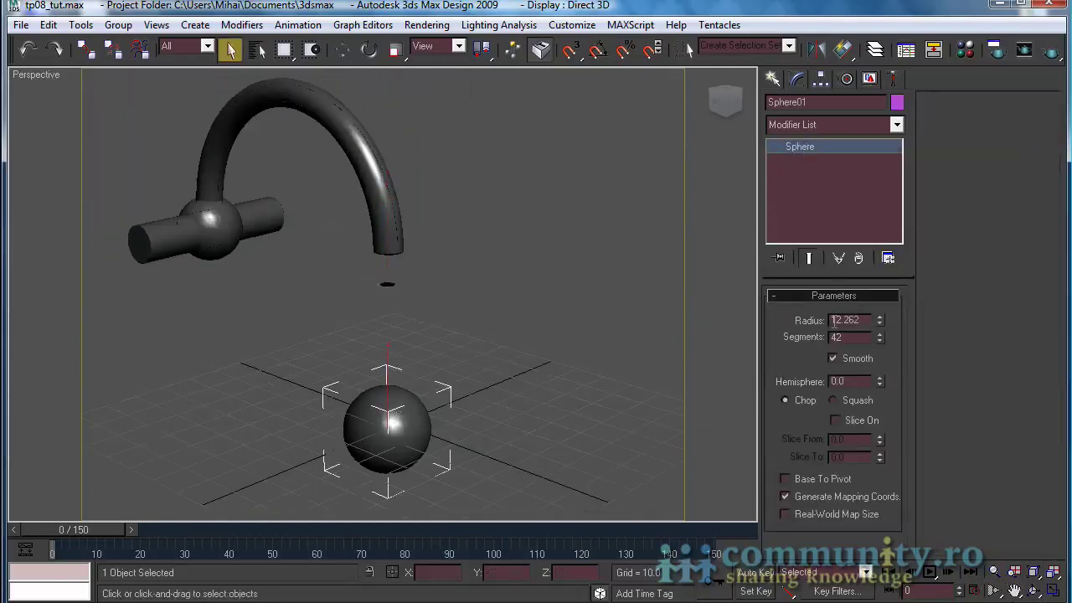
{"action": "double_click", "coordinate": [861, 319]}
{"action": "left_click", "coordinate": [844, 320]}
{"action": "left_click_drag", "start_coordinate": [842, 320], "coordinate": [881, 329]}
{"action": "left_click", "coordinate": [520, 263]}
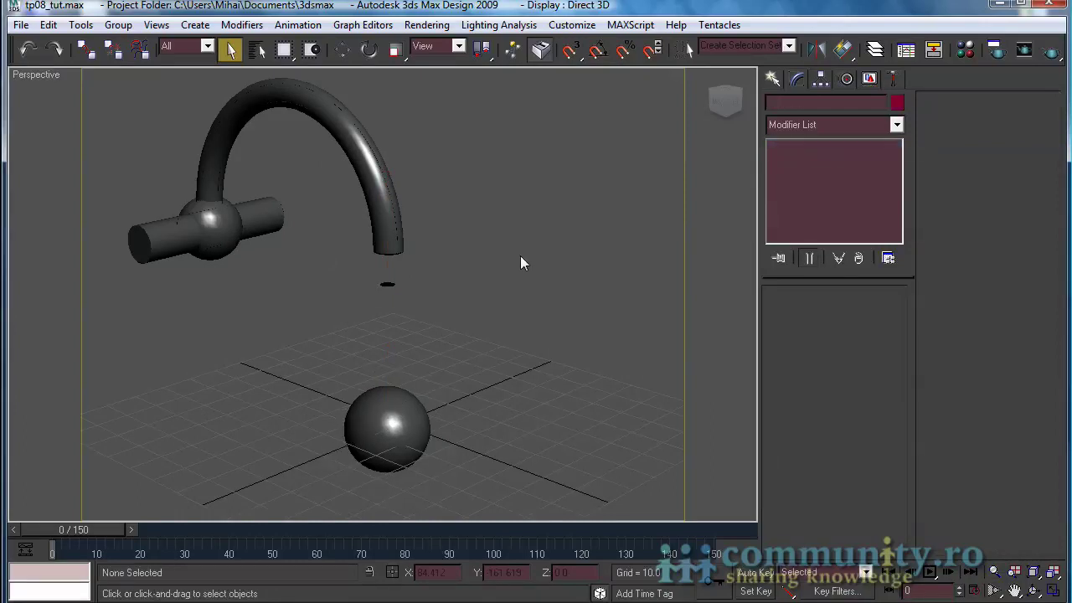
Create a Thinking particle system object in the empty area beside the tap.
{"action": "left_click", "coordinate": [772, 78]}
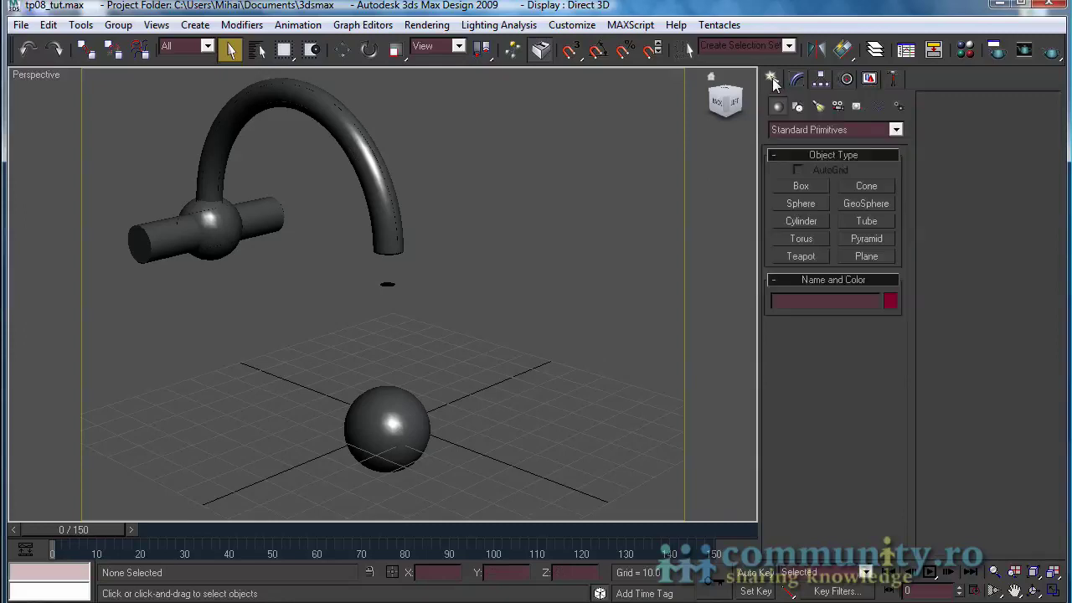
{"action": "left_click", "coordinate": [862, 130]}
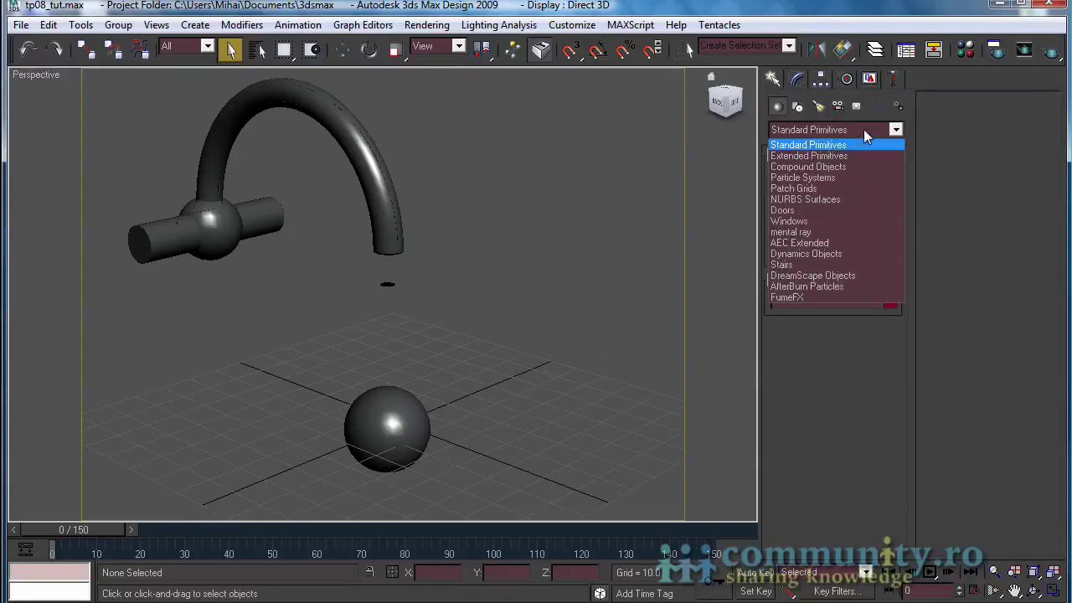
{"action": "left_click", "coordinate": [837, 179]}
{"action": "left_click", "coordinate": [866, 239]}
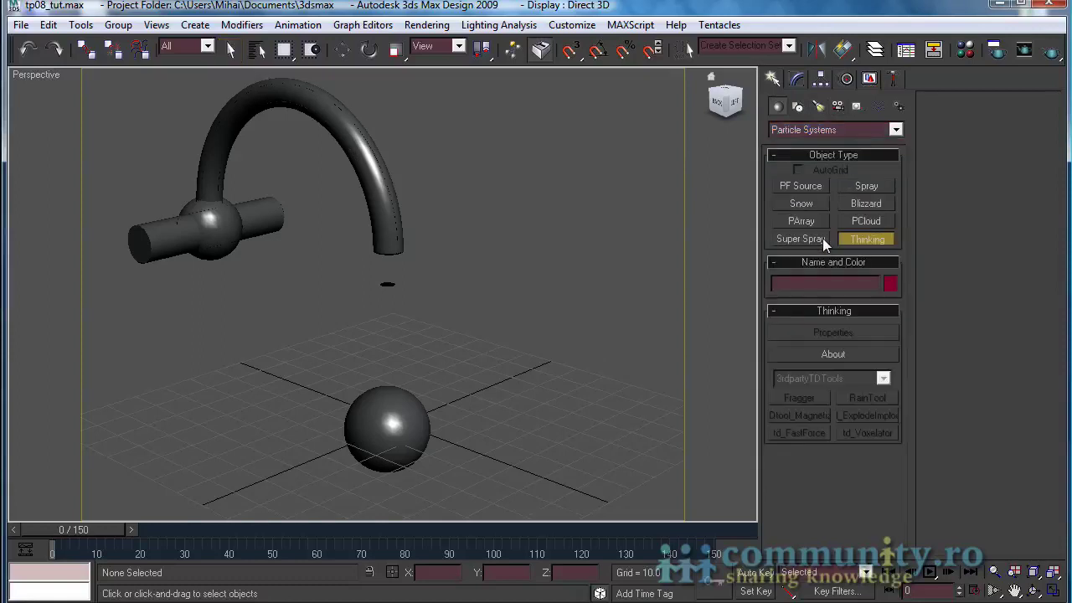
{"action": "left_click", "coordinate": [593, 331]}
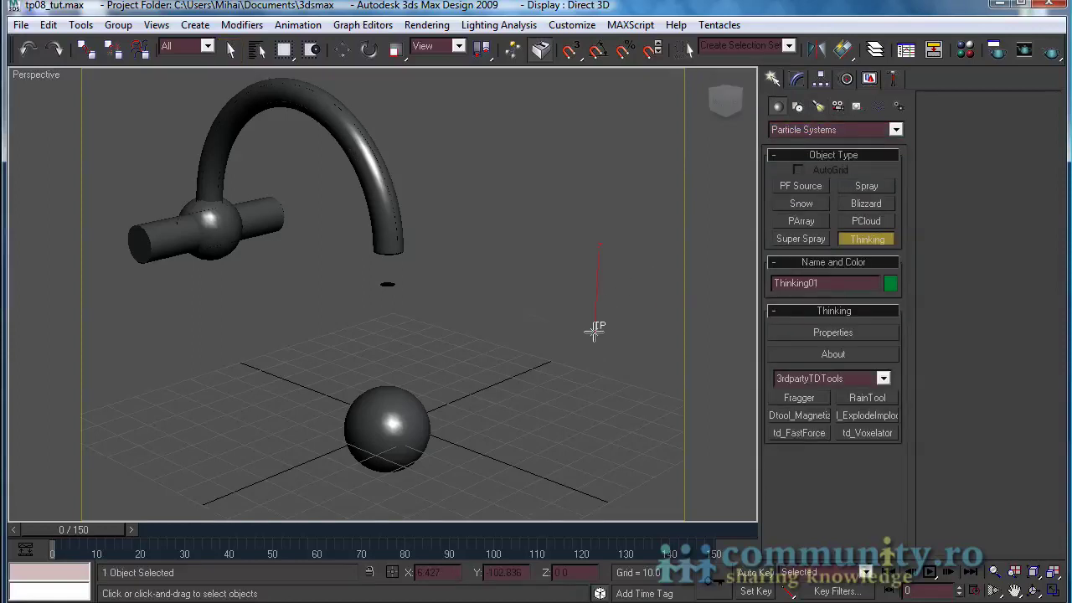
Move the Source object up along Z into the end of the pipe, to a height of about 51.
{"action": "left_click", "coordinate": [387, 284]}
{"action": "left_click", "coordinate": [342, 49]}
{"action": "left_click_drag", "start_coordinate": [390, 227], "coordinate": [395, 195]}
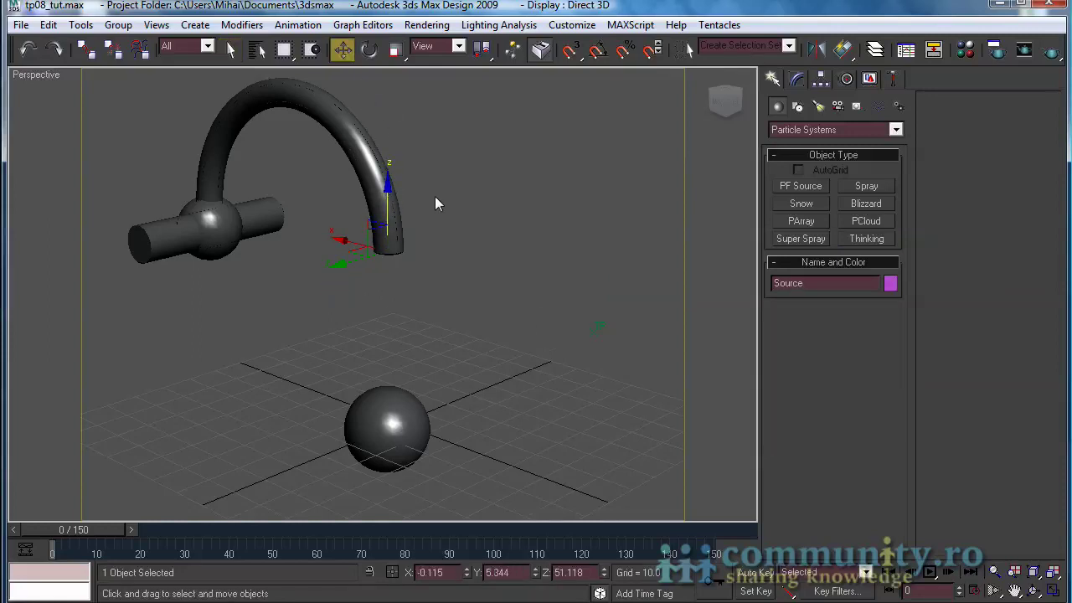
Open the Thinking object's properties and create a particle group named Water under All.
{"action": "left_click", "coordinate": [231, 49]}
{"action": "left_click", "coordinate": [584, 339]}
{"action": "left_click", "coordinate": [596, 329]}
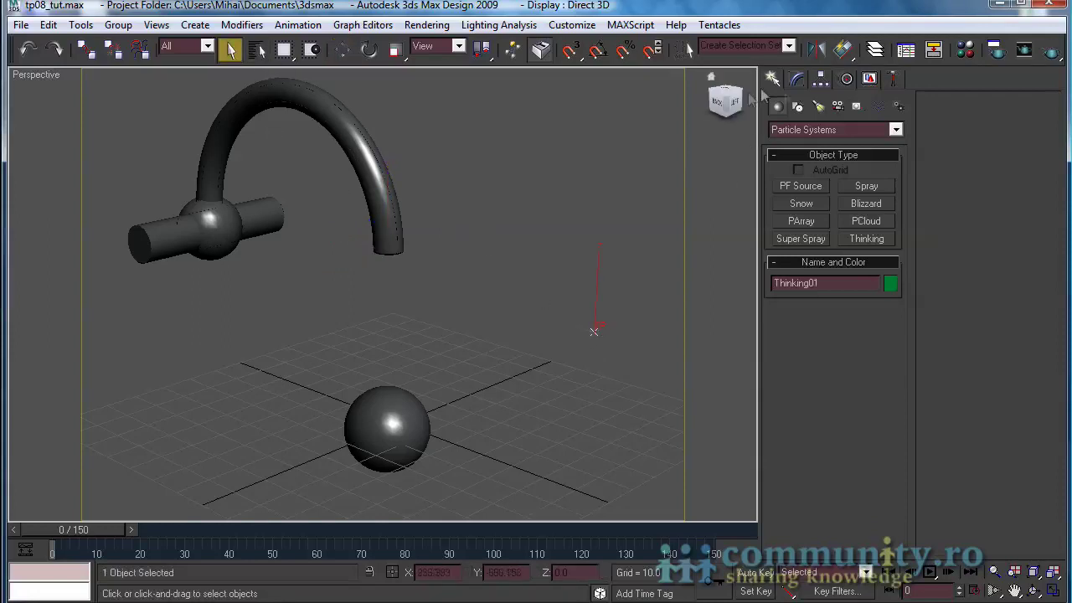
{"action": "left_click", "coordinate": [796, 78]}
{"action": "left_click", "coordinate": [820, 315]}
{"action": "left_click_drag", "start_coordinate": [573, 6], "coordinate": [787, 59]}
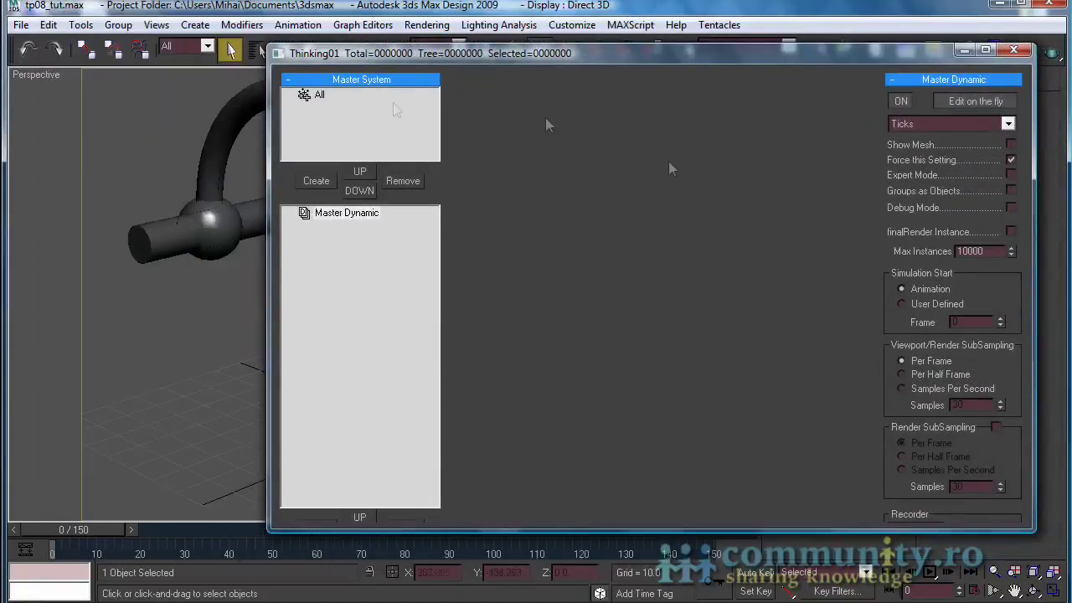
{"action": "left_click", "coordinate": [309, 95]}
{"action": "left_click", "coordinate": [316, 180]}
{"action": "left_click", "coordinate": [339, 110]}
{"action": "left_click", "coordinate": [338, 109]}
{"action": "type", "text": "Water"}
{"action": "key", "text": "Return"}
Create a dynamic set named Create Water under Master Dynamic.
{"action": "left_click", "coordinate": [360, 215]}
{"action": "left_click_drag", "start_coordinate": [423, 531], "coordinate": [435, 586]}
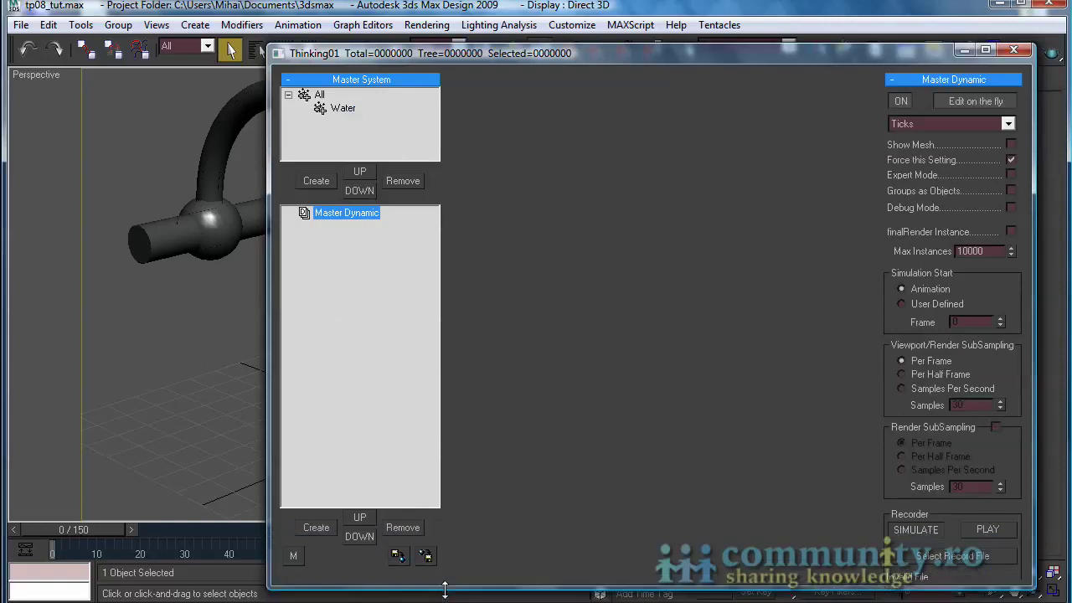
{"action": "left_click", "coordinate": [322, 527]}
{"action": "left_click", "coordinate": [356, 226]}
{"action": "type", "text": "Create Water"}
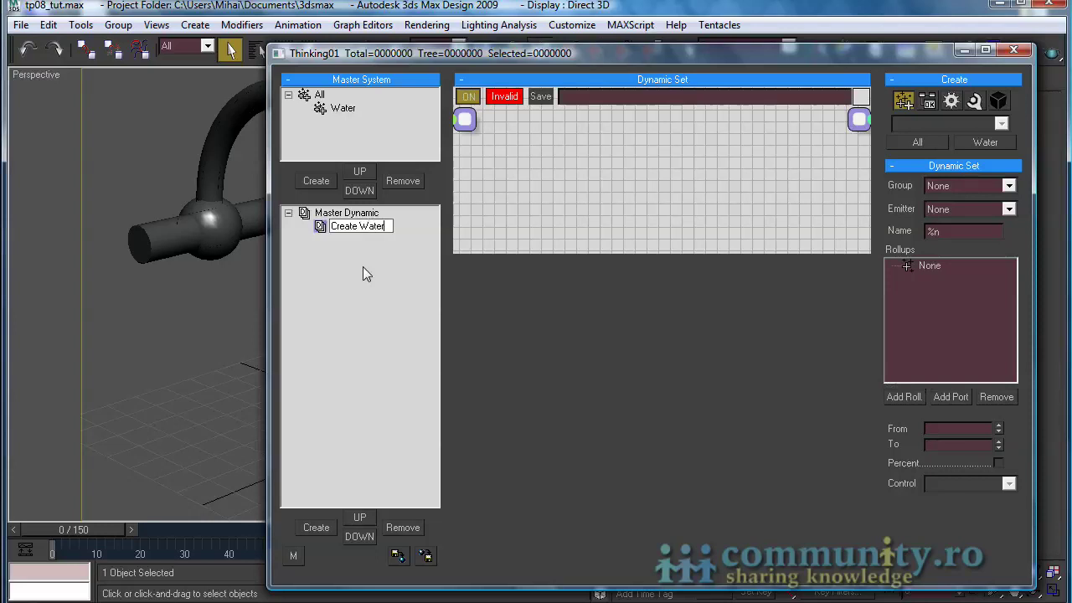
{"action": "key", "text": "Return"}
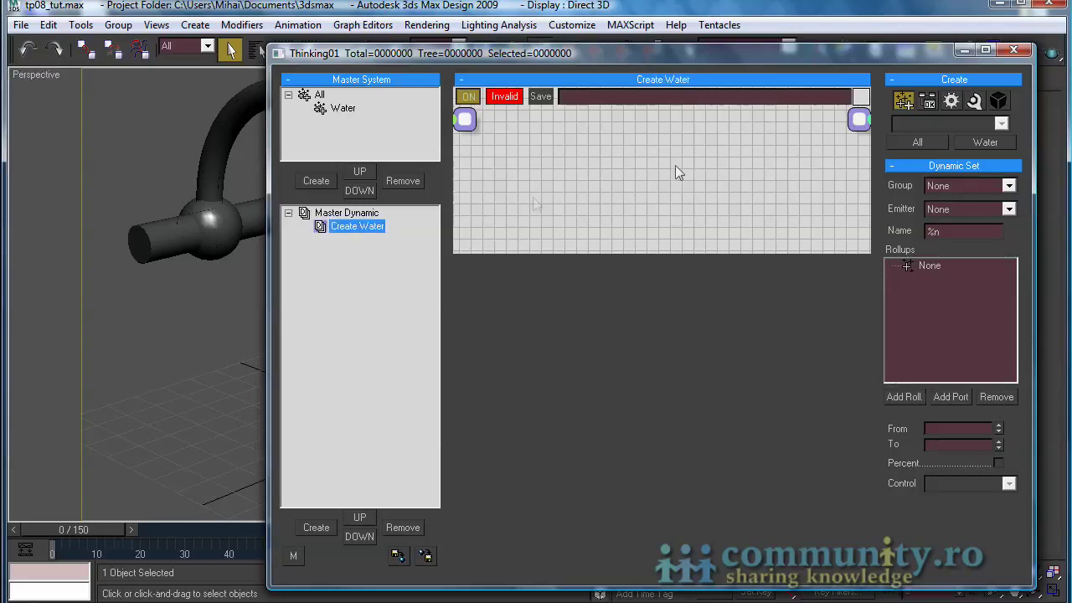
Add a MatterWaves generator operator to the Create Water set and place it near the input side of the graph.
{"action": "left_click", "coordinate": [951, 101]}
{"action": "left_click", "coordinate": [993, 125]}
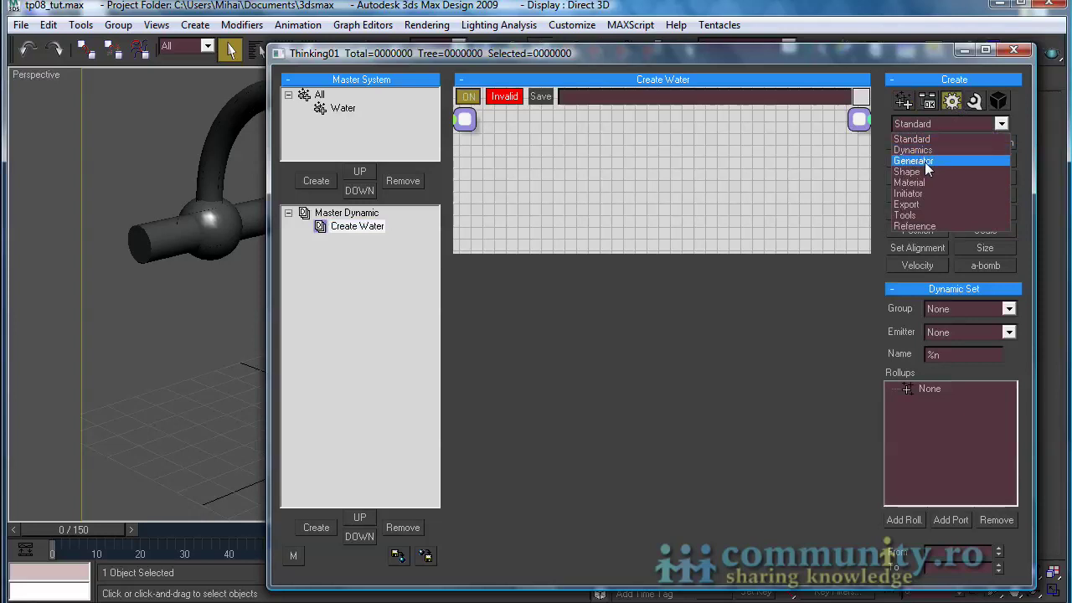
{"action": "left_click", "coordinate": [921, 161]}
{"action": "left_click", "coordinate": [986, 143]}
{"action": "left_click", "coordinate": [556, 146]}
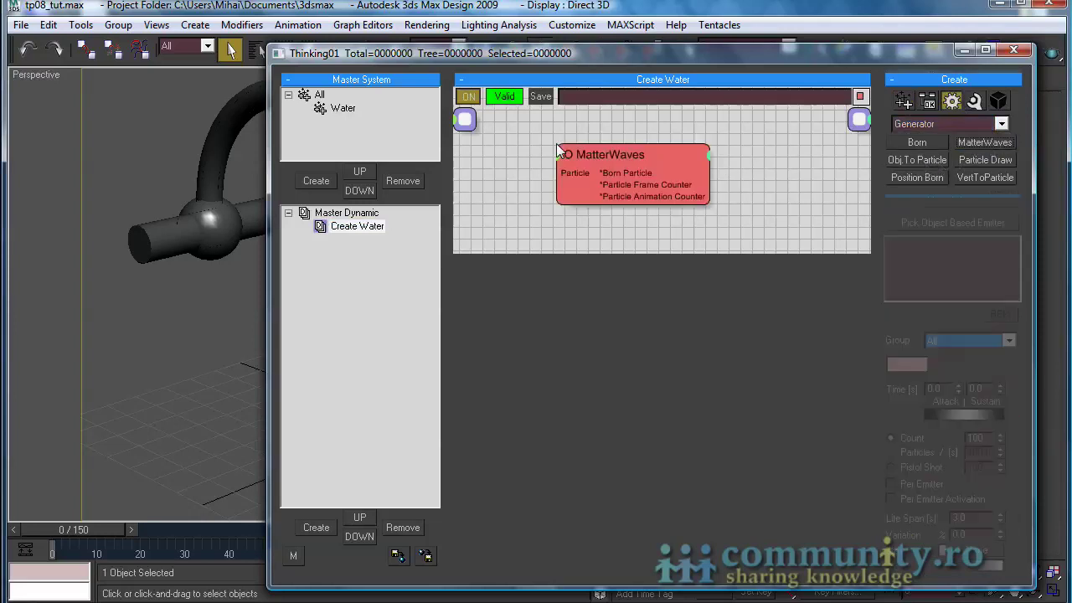
{"action": "left_click_drag", "start_coordinate": [627, 163], "coordinate": [566, 156]}
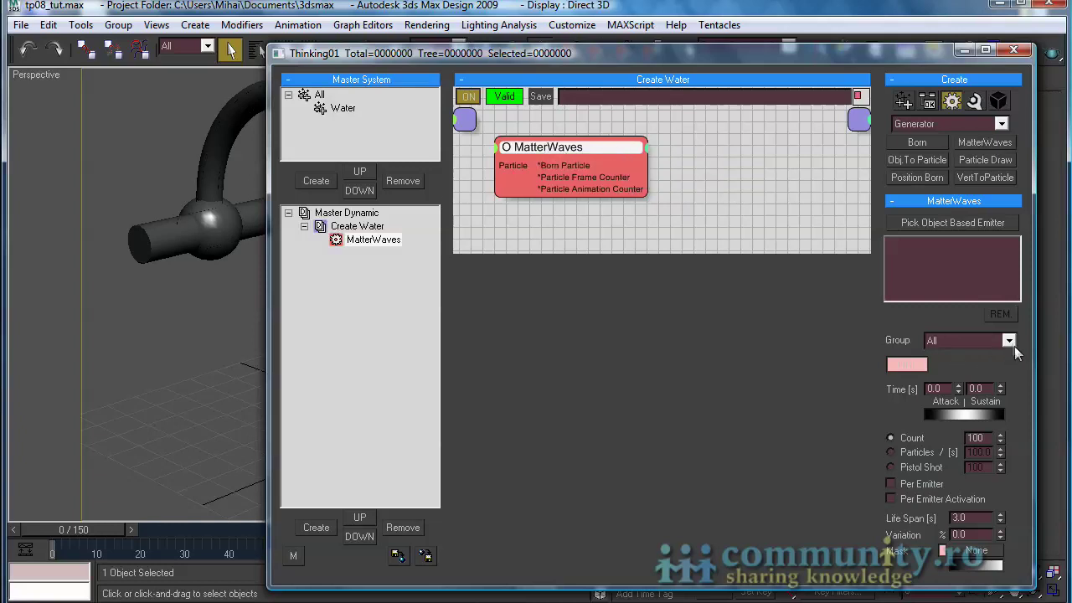
Assign the Source object as the MatterWaves emitter and set its particle group to Water.
{"action": "left_click", "coordinate": [971, 220]}
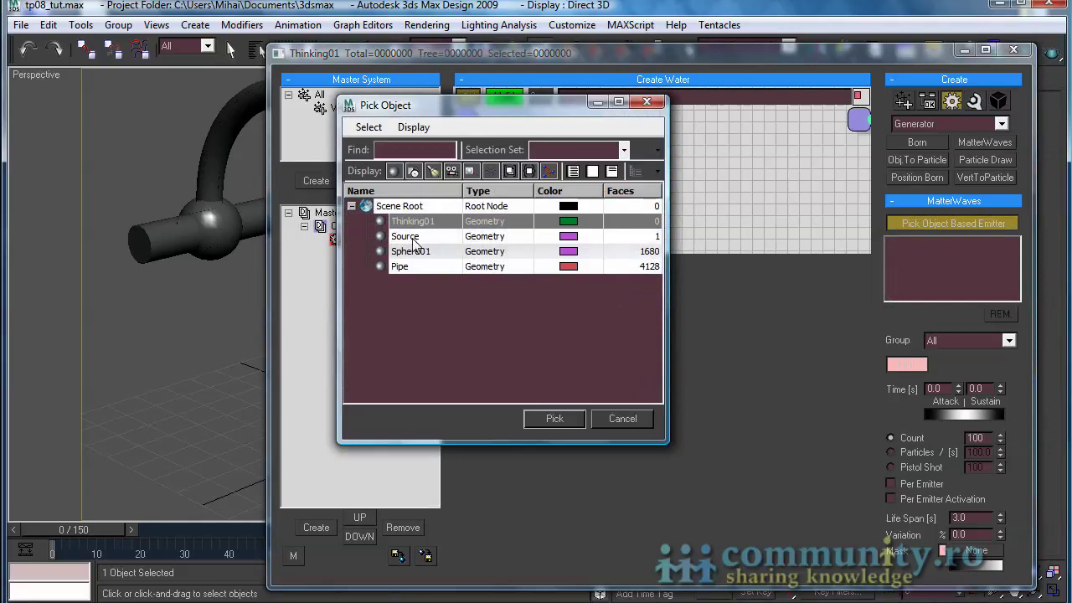
{"action": "left_click", "coordinate": [412, 238]}
{"action": "left_click", "coordinate": [568, 420]}
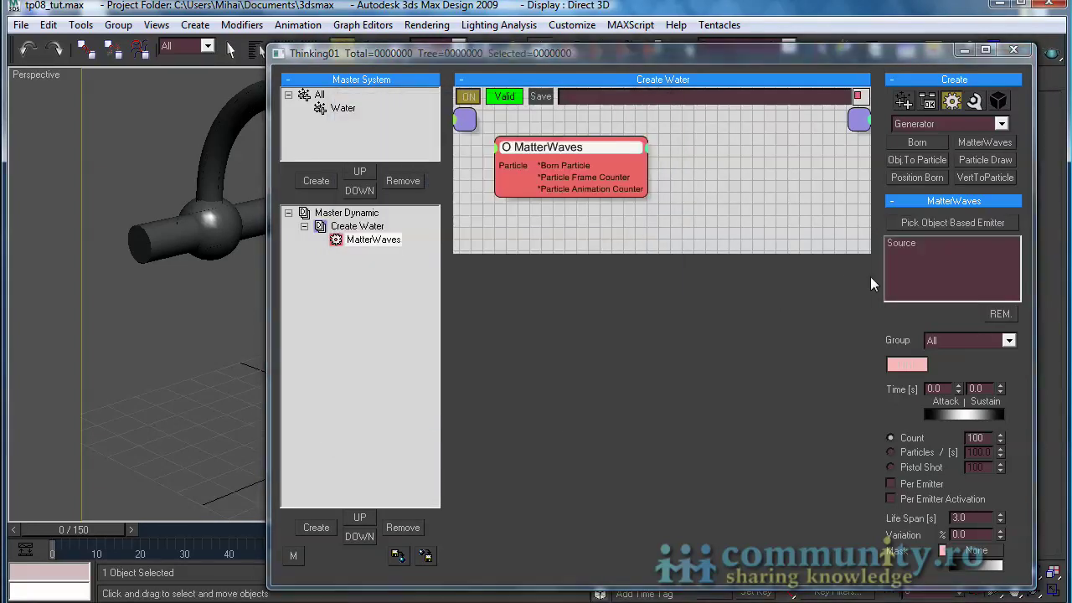
{"action": "left_click", "coordinate": [1009, 341]}
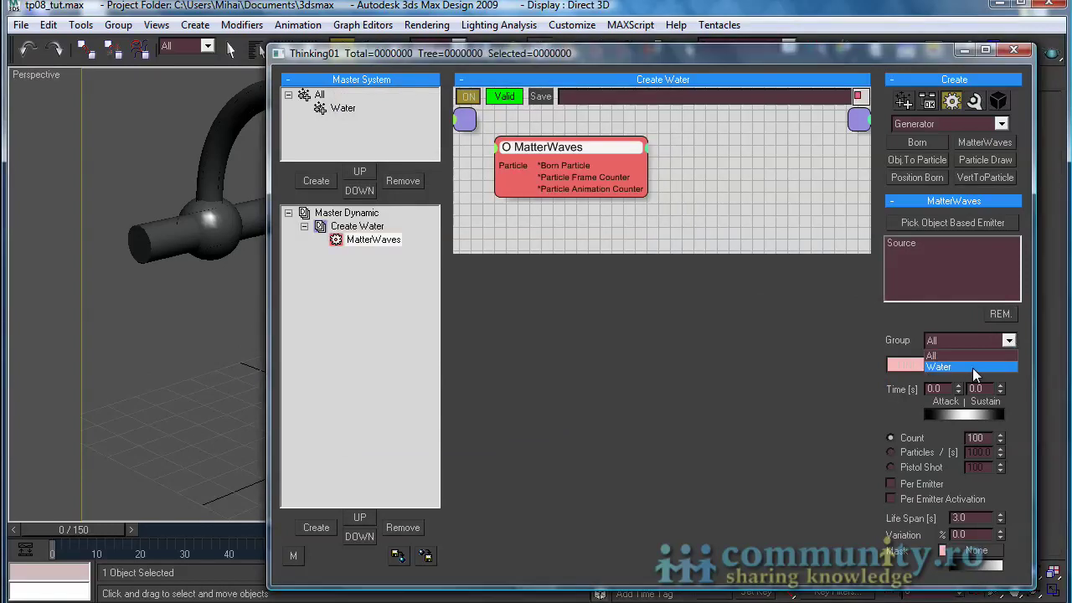
{"action": "left_click", "coordinate": [974, 367]}
Switch the MatterWaves emission mode to particles per second and set the particle speed to 75.
{"action": "left_click_drag", "start_coordinate": [1020, 437], "coordinate": [1025, 291]}
{"action": "left_click", "coordinate": [891, 310]}
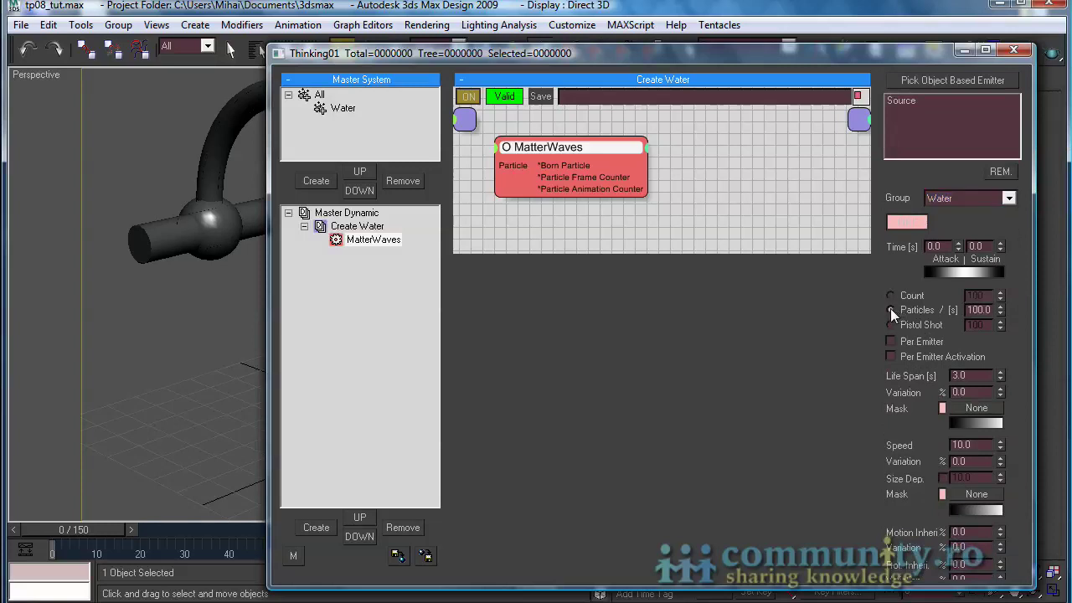
{"action": "left_click_drag", "start_coordinate": [1013, 376], "coordinate": [940, 284]}
{"action": "left_click_drag", "start_coordinate": [1024, 377], "coordinate": [1026, 328]}
{"action": "double_click", "coordinate": [980, 294]}
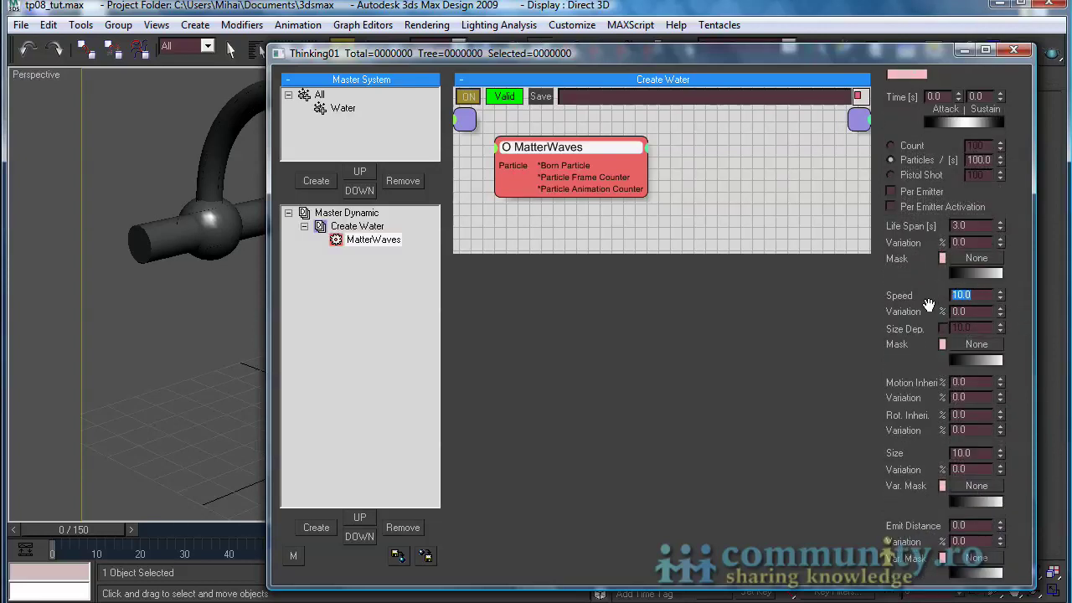
{"action": "type", "text": "75"}
{"action": "key", "text": "Return"}
Set the MatterWaves particle size to 1 and close the particle system's properties window.
{"action": "scroll", "coordinate": [1023, 386], "scroll_direction": "down", "scroll_amount": 5}
{"action": "left_click", "coordinate": [982, 293]}
{"action": "left_click_drag", "start_coordinate": [982, 294], "coordinate": [881, 295]}
{"action": "type", "text": "1"}
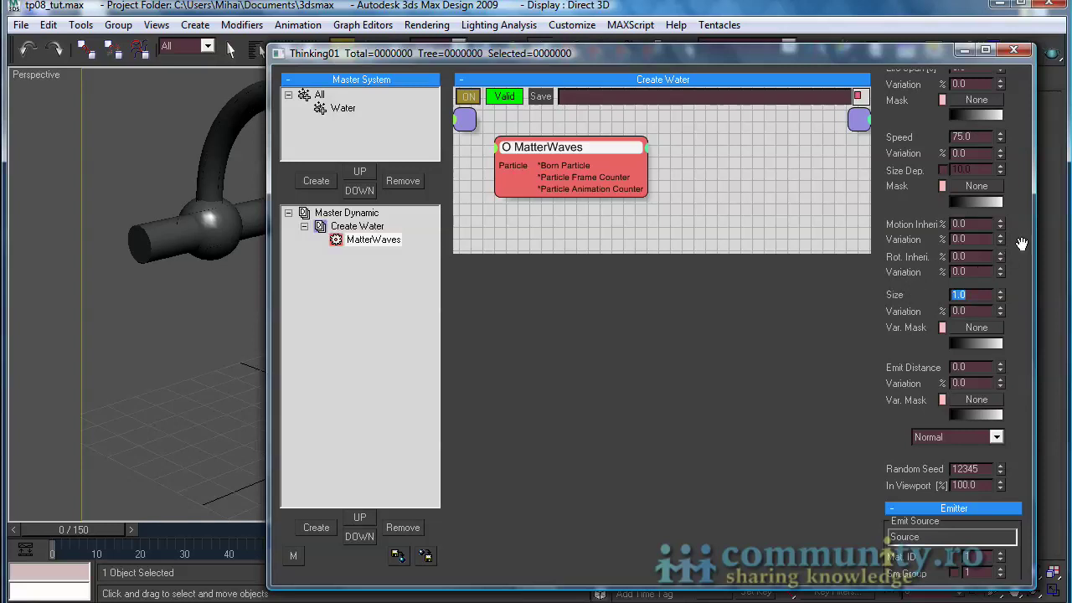
{"action": "scroll", "coordinate": [1021, 244], "scroll_direction": "up", "scroll_amount": 4}
{"action": "left_click", "coordinate": [1016, 51]}
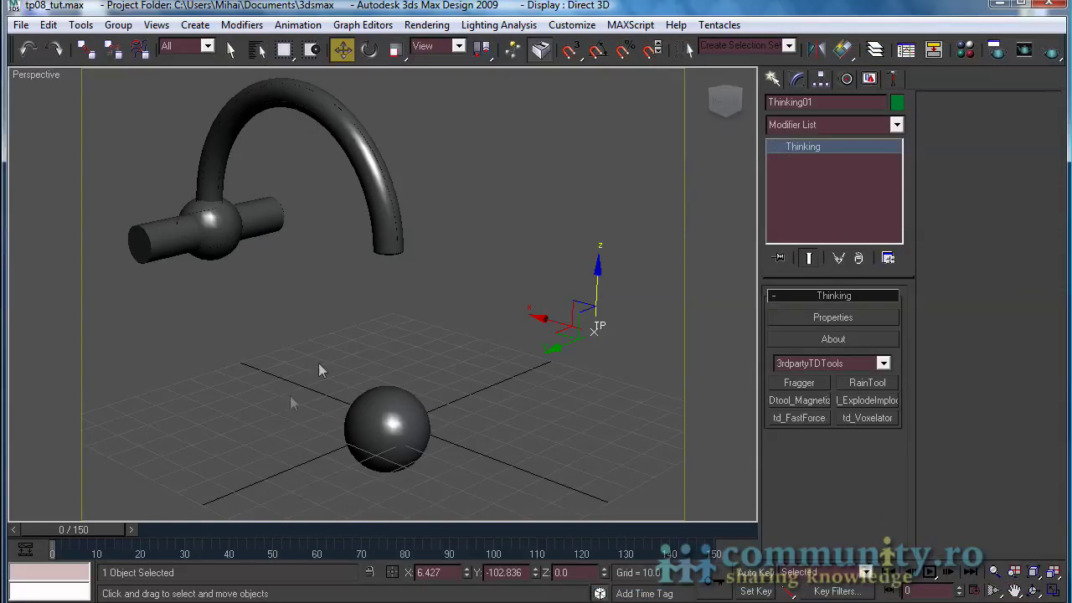
Preview the particle stream falling from the pipe by scrubbing the animation to frame 46.
{"action": "left_click_drag", "start_coordinate": [81, 530], "coordinate": [50, 531]}
{"action": "key", "text": "alt+z"}
{"action": "left_click_drag", "start_coordinate": [382, 262], "coordinate": [410, 327]}
{"action": "middle_click_drag", "start_coordinate": [409, 327], "coordinate": [276, 249]}
{"action": "right_click", "coordinate": [276, 249]}
{"action": "left_click_drag", "start_coordinate": [111, 531], "coordinate": [293, 530]}
In the MatterWaves settings, set the life span variation to 50 percent and the speed variation to 15 percent.
{"action": "left_click", "coordinate": [836, 318]}
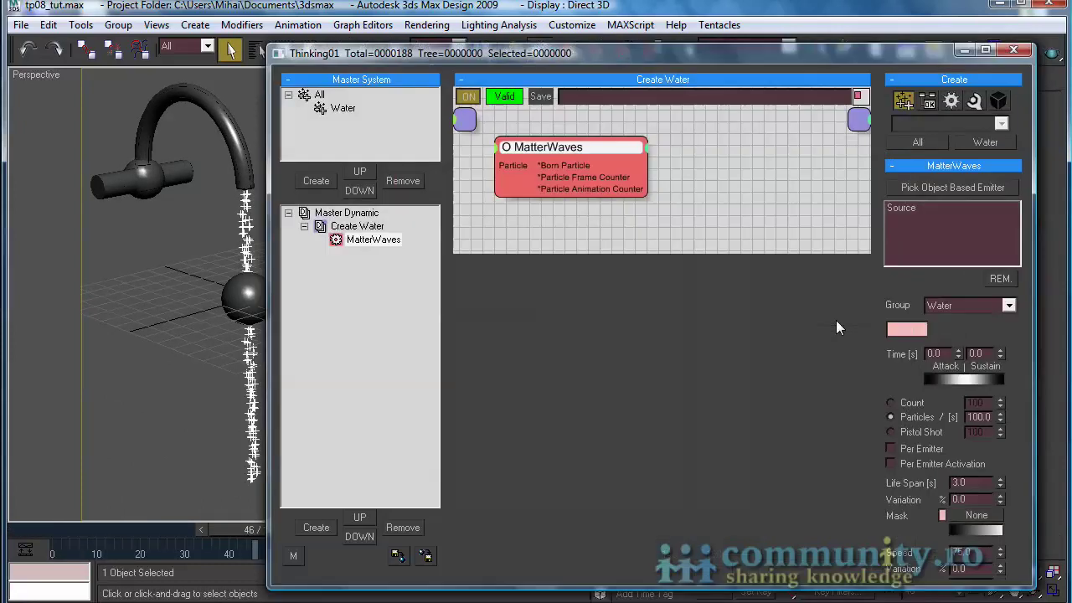
{"action": "left_click_drag", "start_coordinate": [1020, 423], "coordinate": [1010, 232]}
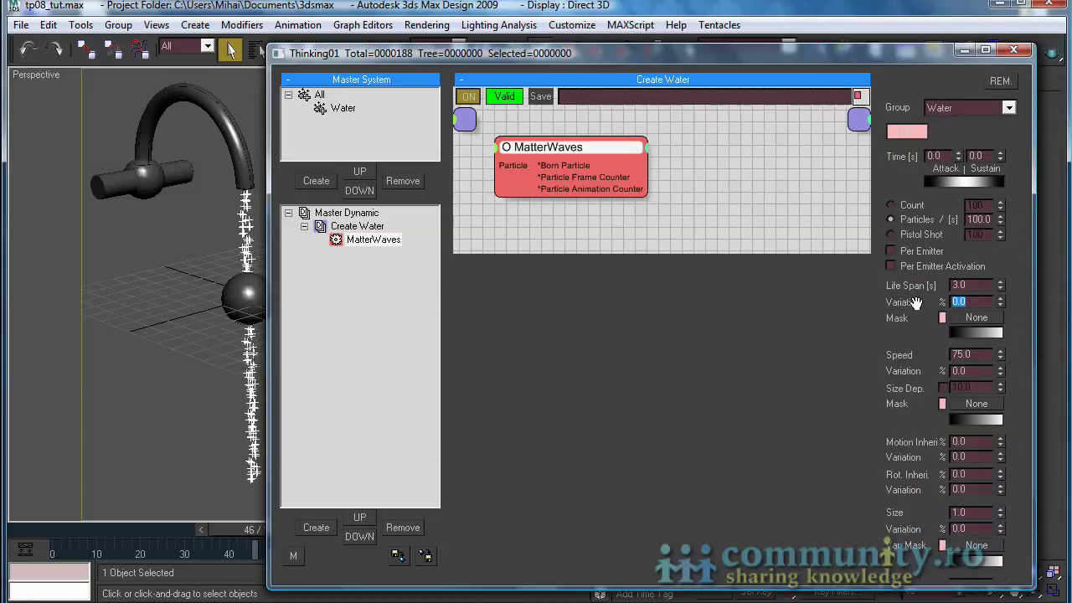
{"action": "type", "text": "50"}
{"action": "key", "text": "Return"}
{"action": "left_click", "coordinate": [963, 371]}
{"action": "type", "text": "15"}
{"action": "key", "text": "Return"}
Increase the MatterWaves rate of particles per second.
{"action": "left_click", "coordinate": [972, 219]}
{"action": "type", "text": "2"}
{"action": "key", "text": "Return"}
Set the Master Dynamic particle display type to Dots and preview the stream at frame 29.
{"action": "left_click", "coordinate": [364, 214]}
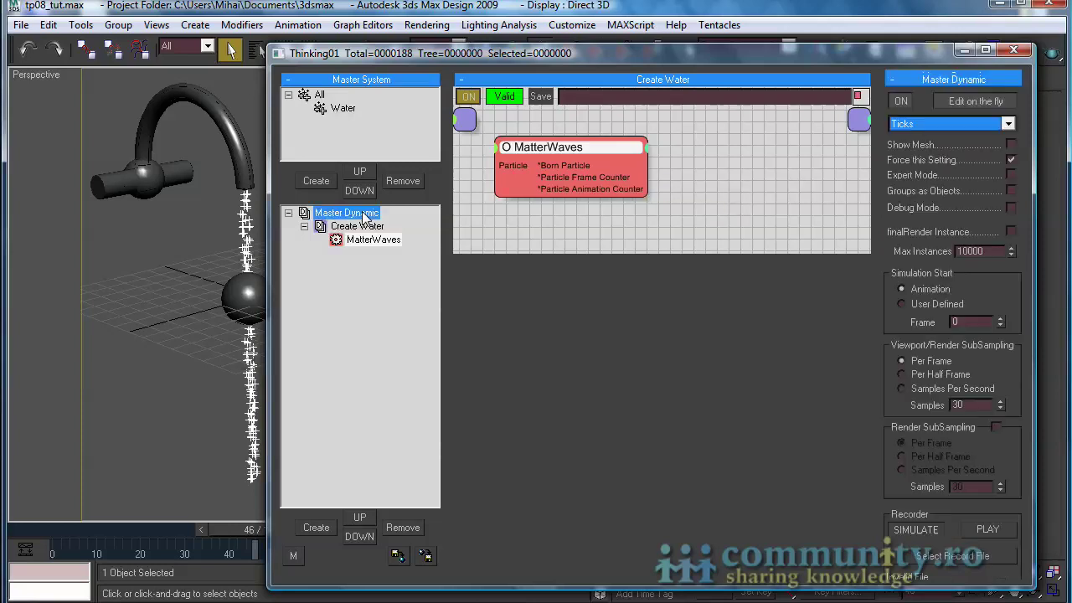
{"action": "left_click", "coordinate": [989, 101]}
{"action": "left_click", "coordinate": [1007, 123]}
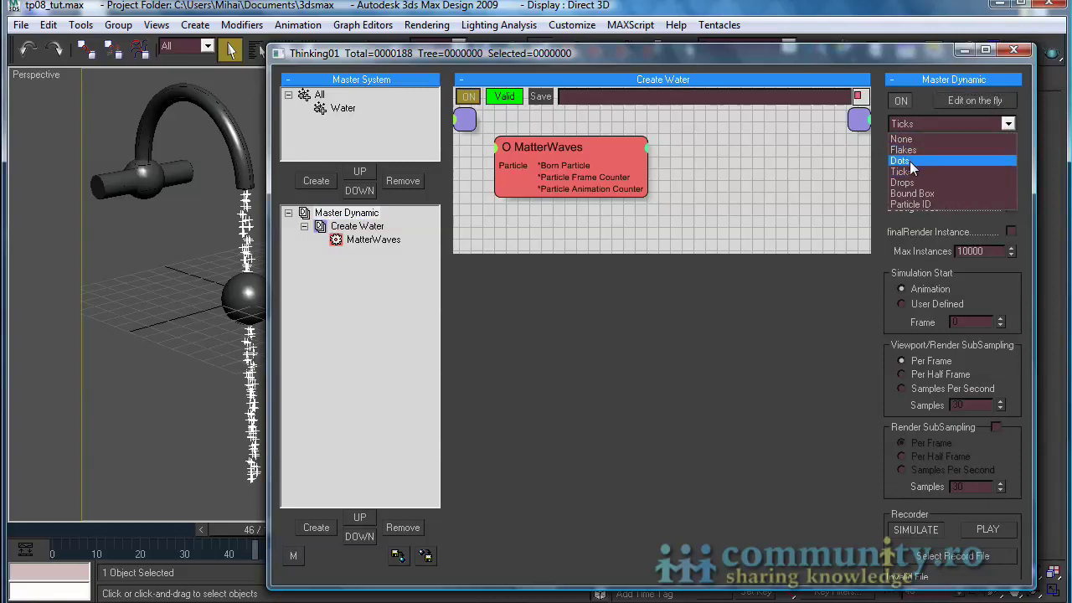
{"action": "left_click", "coordinate": [911, 162]}
{"action": "left_click", "coordinate": [1013, 51]}
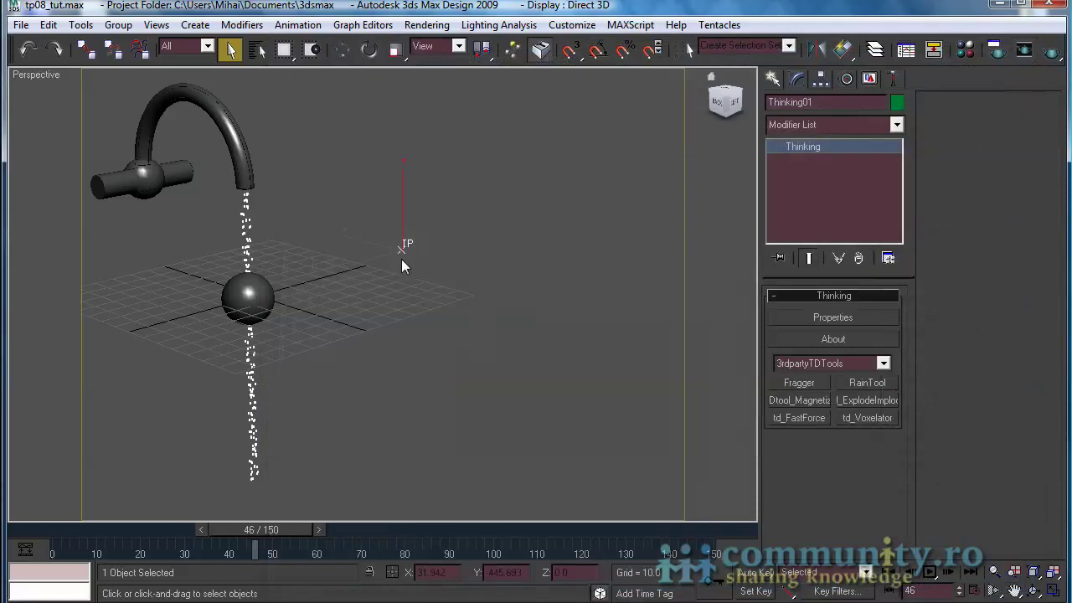
{"action": "left_click_drag", "start_coordinate": [221, 528], "coordinate": [188, 529]}
Reopen the properties of Thinking01 and create a dynamic set named Collision under Master Dynamic.
{"action": "left_click", "coordinate": [772, 78]}
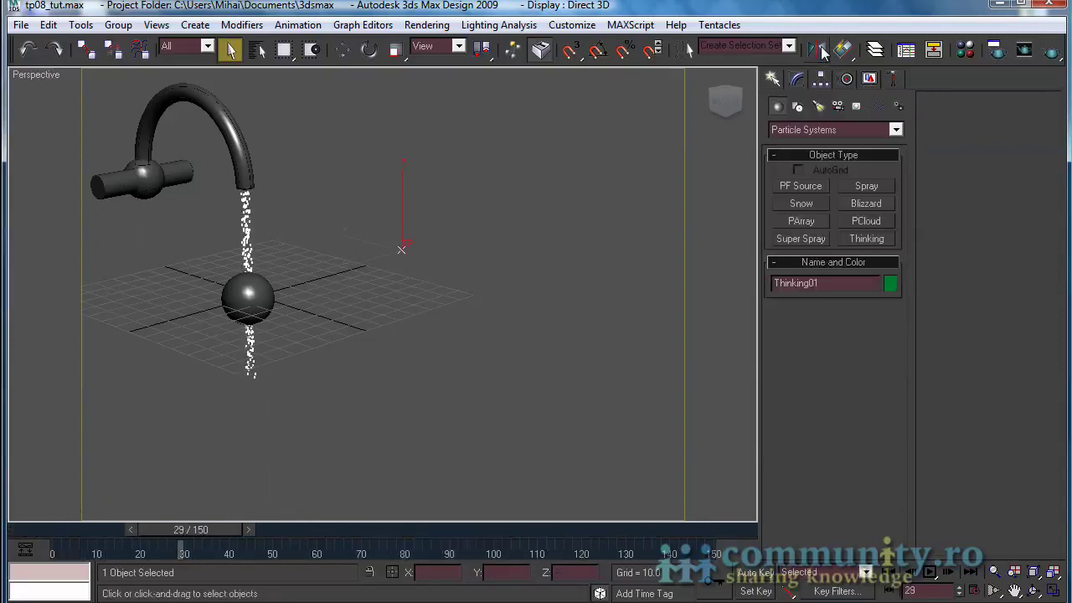
{"action": "left_click", "coordinate": [797, 78]}
{"action": "left_click", "coordinate": [812, 317]}
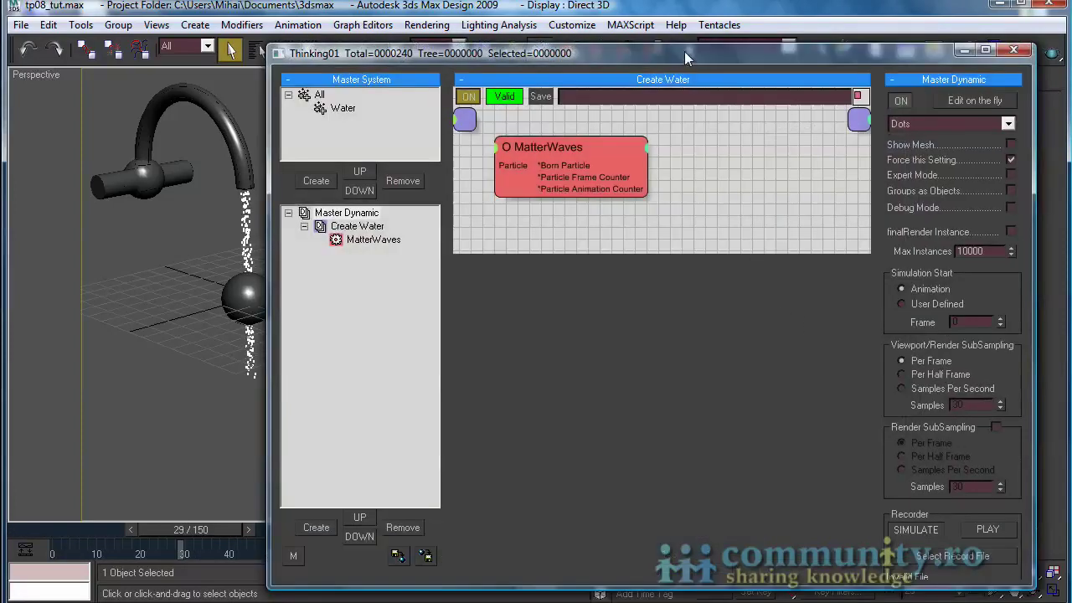
{"action": "left_click_drag", "start_coordinate": [684, 52], "coordinate": [659, 41]}
{"action": "left_click", "coordinate": [340, 205]}
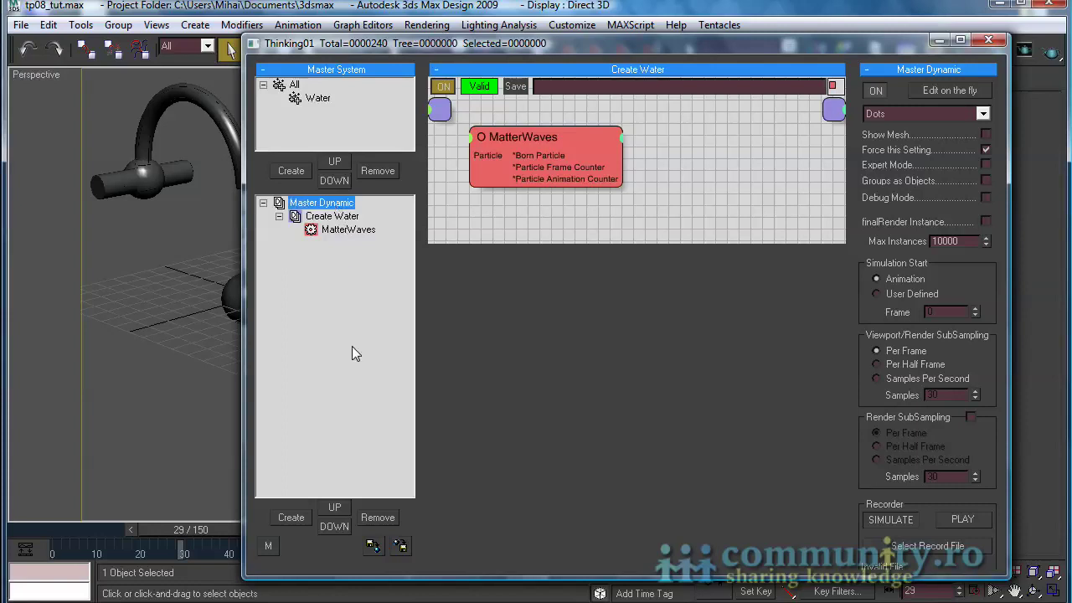
{"action": "left_click", "coordinate": [291, 517]}
{"action": "left_click", "coordinate": [326, 245]}
{"action": "left_click", "coordinate": [321, 244]}
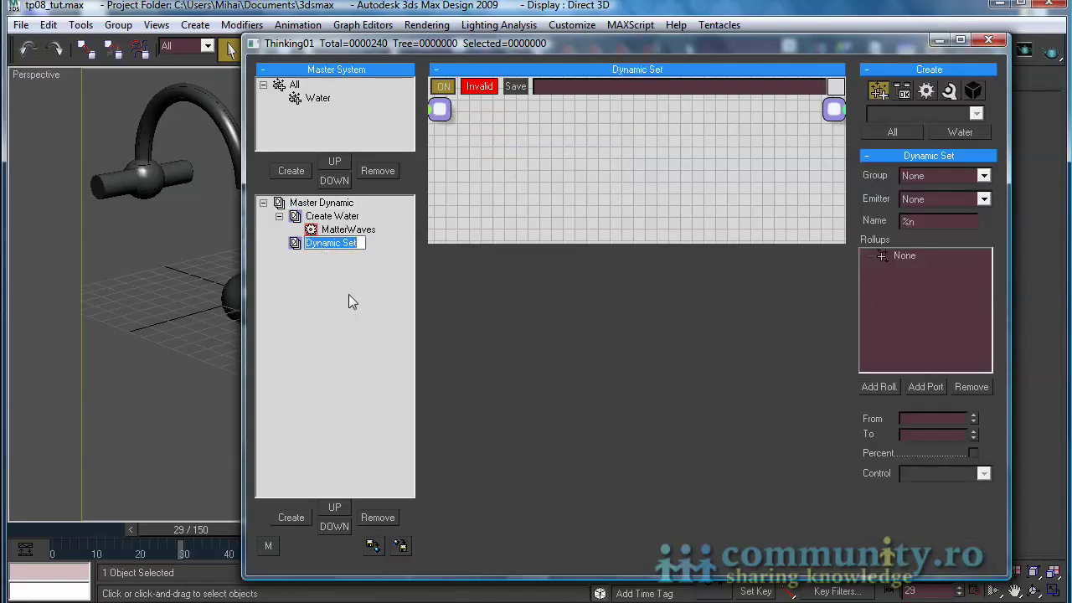
{"action": "type", "text": "Collision"}
{"action": "key", "text": "Return"}
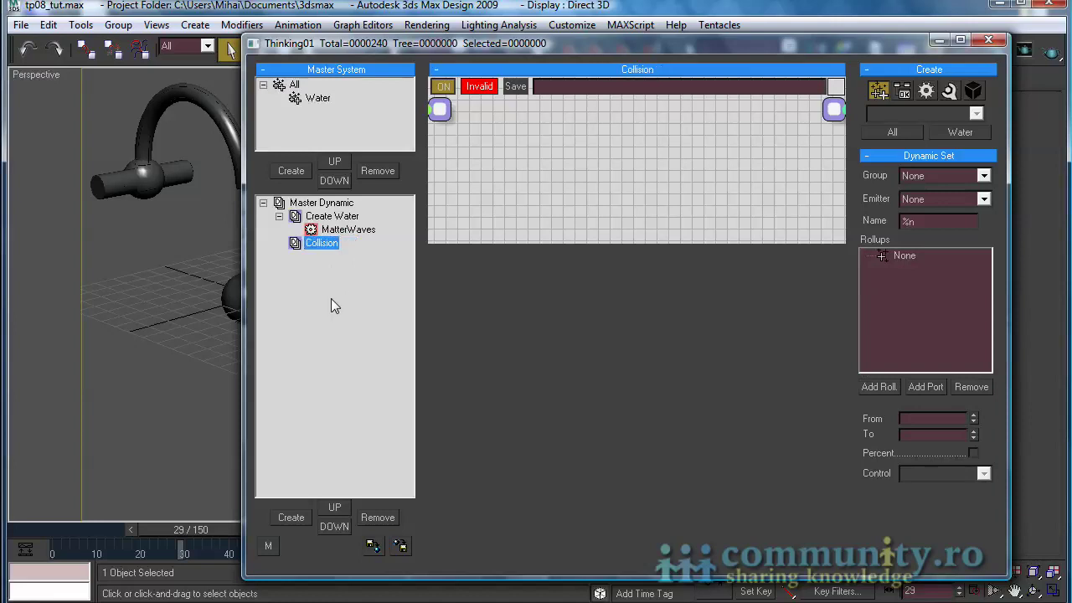
Add a PPass initiator to the Collision set and assign it the Water group.
{"action": "left_click", "coordinate": [926, 92]}
{"action": "left_click", "coordinate": [932, 113]}
{"action": "left_click", "coordinate": [902, 181]}
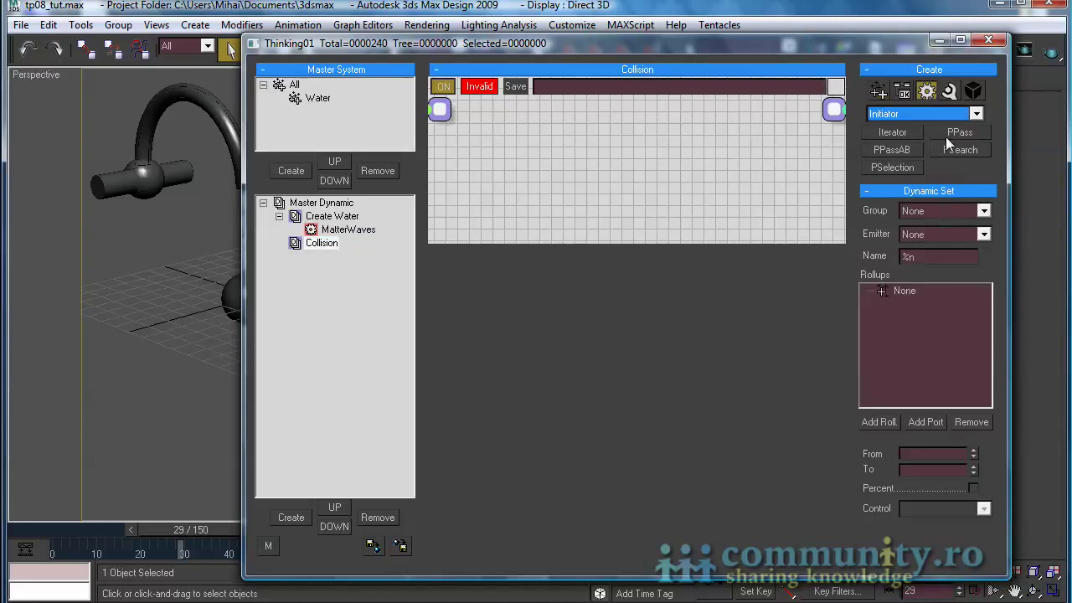
{"action": "left_click", "coordinate": [940, 131]}
{"action": "left_click", "coordinate": [522, 151]}
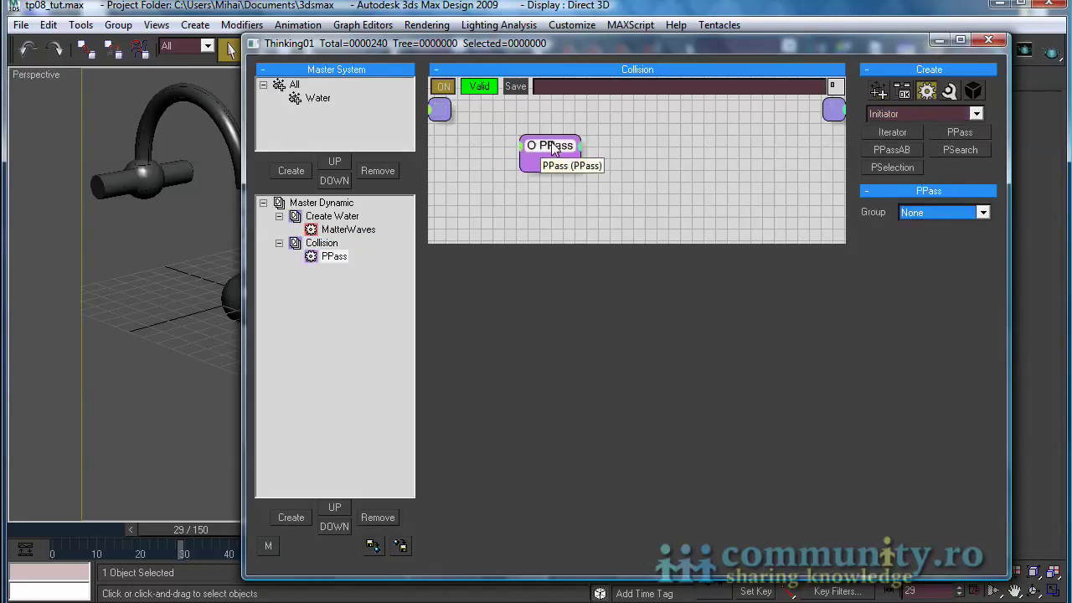
{"action": "left_click_drag", "start_coordinate": [557, 147], "coordinate": [506, 149]}
{"action": "left_click", "coordinate": [974, 213]}
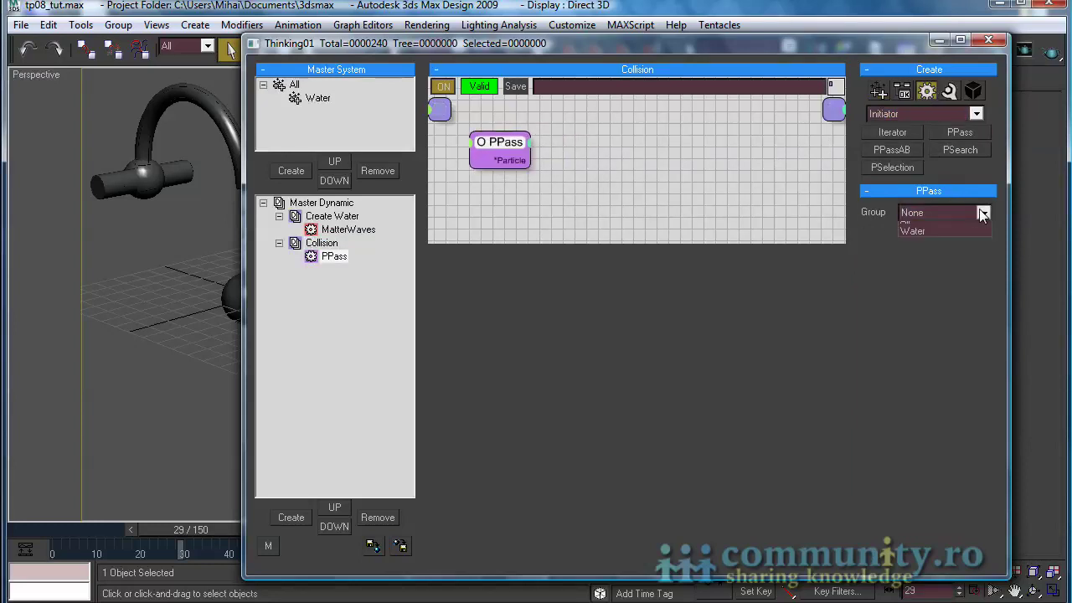
{"action": "left_click", "coordinate": [918, 249]}
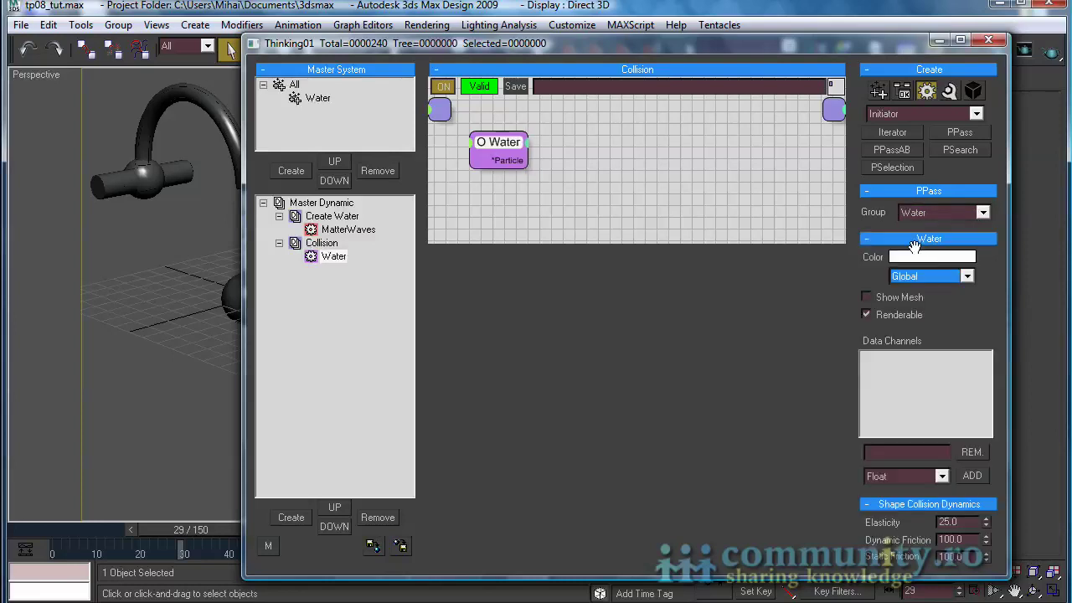
Expose the Position output on the Water initiator and enlarge the Collision wiring area.
{"action": "left_click", "coordinate": [552, 155]}
{"action": "left_click", "coordinate": [530, 153]}
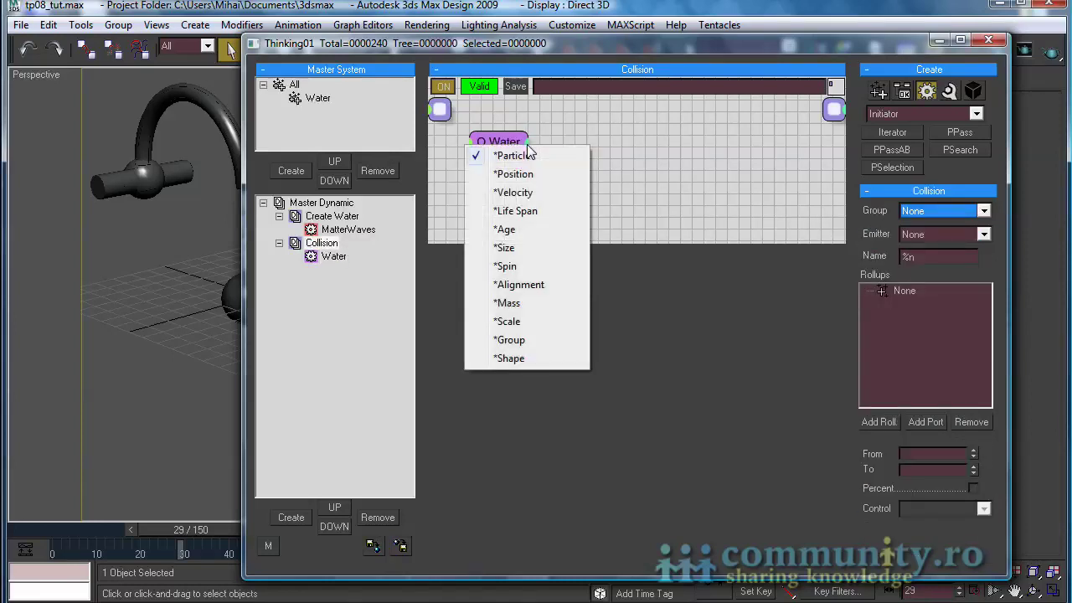
{"action": "left_click", "coordinate": [530, 172]}
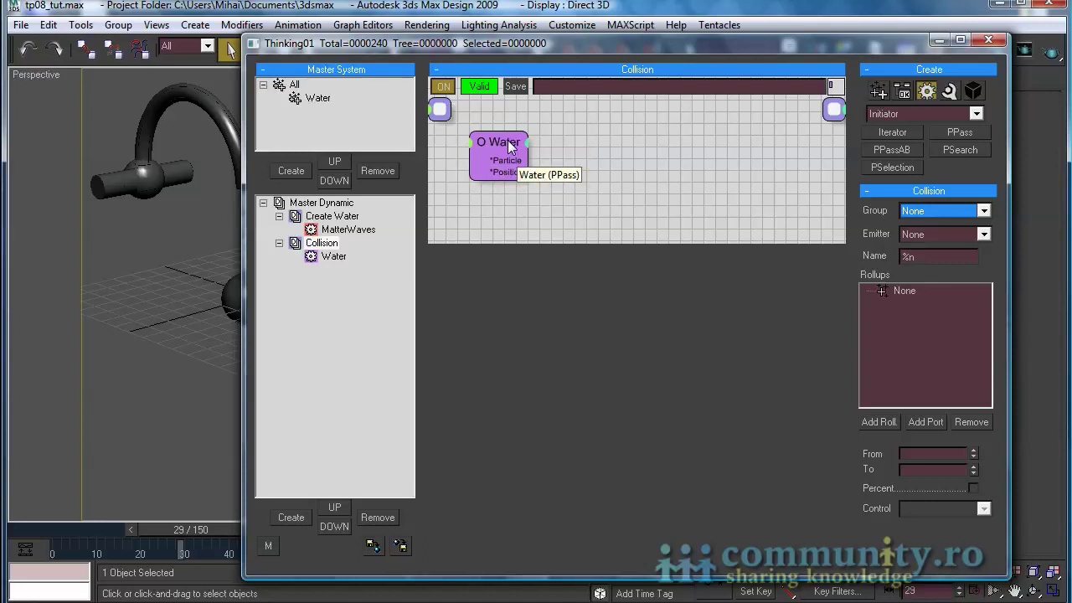
{"action": "left_click_drag", "start_coordinate": [508, 146], "coordinate": [512, 142]}
{"action": "left_click_drag", "start_coordinate": [574, 242], "coordinate": [582, 288]}
{"action": "left_click_drag", "start_coordinate": [533, 189], "coordinate": [532, 179]}
Add a Node helper beneath the Water initiator and pick Sphere01 as its object.
{"action": "left_click", "coordinate": [948, 90]}
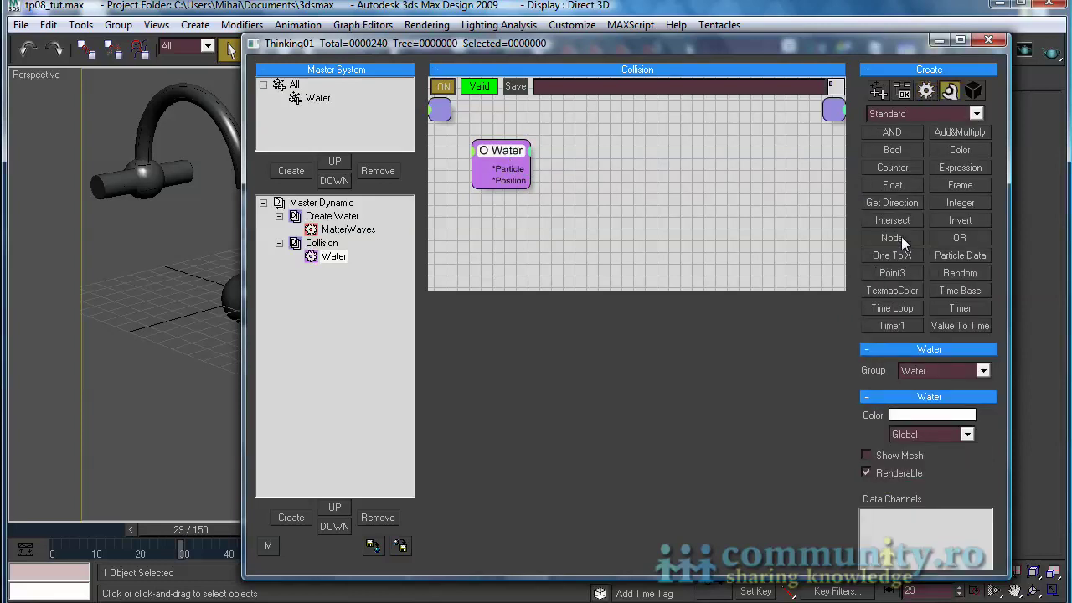
{"action": "left_click", "coordinate": [519, 229]}
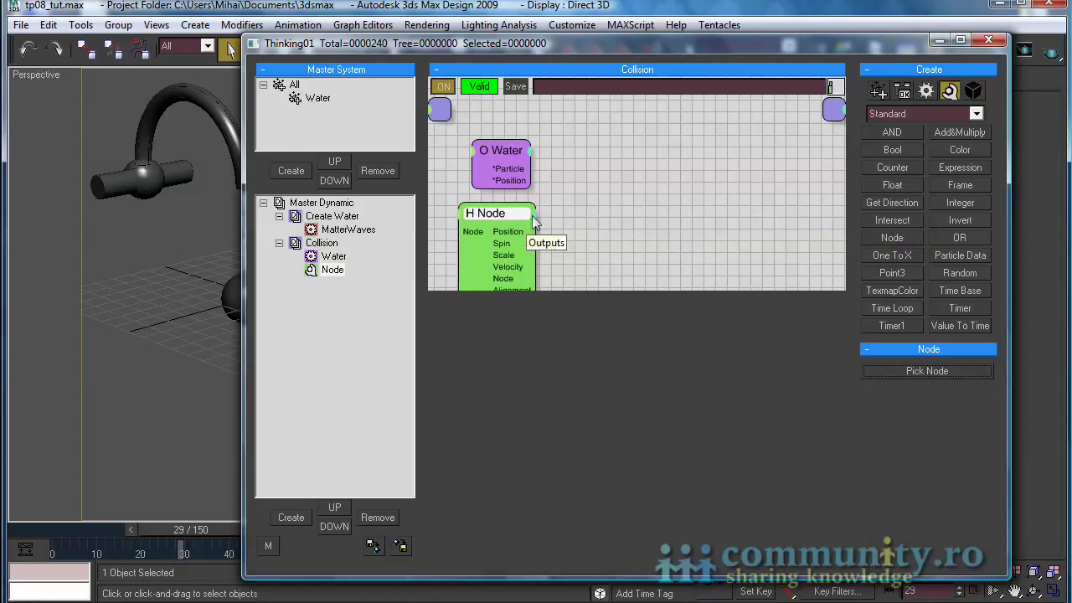
{"action": "left_click", "coordinate": [919, 369]}
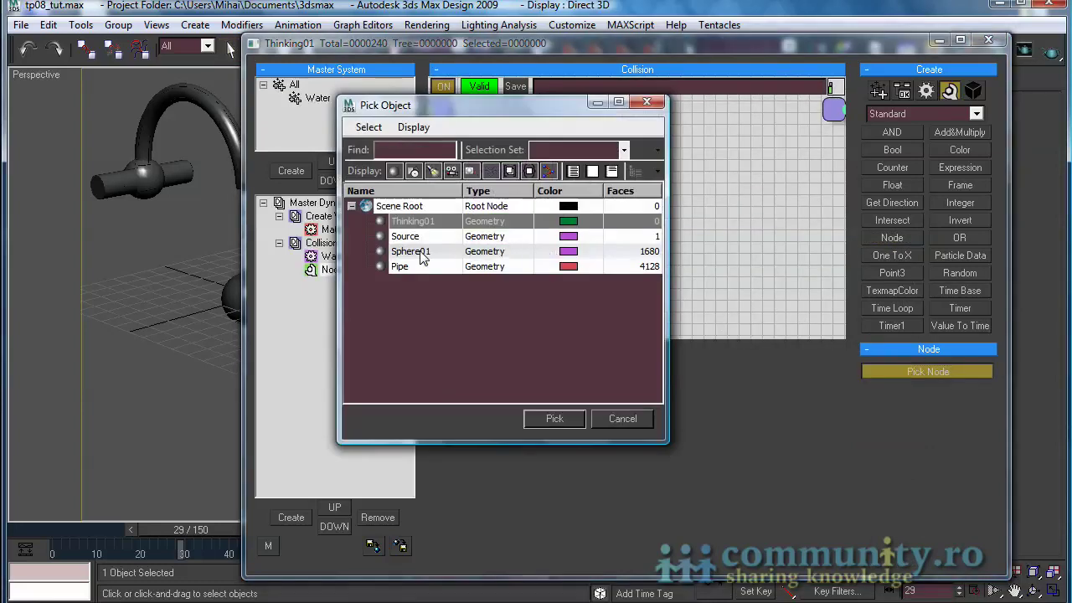
{"action": "left_click", "coordinate": [417, 254]}
{"action": "left_click", "coordinate": [555, 419]}
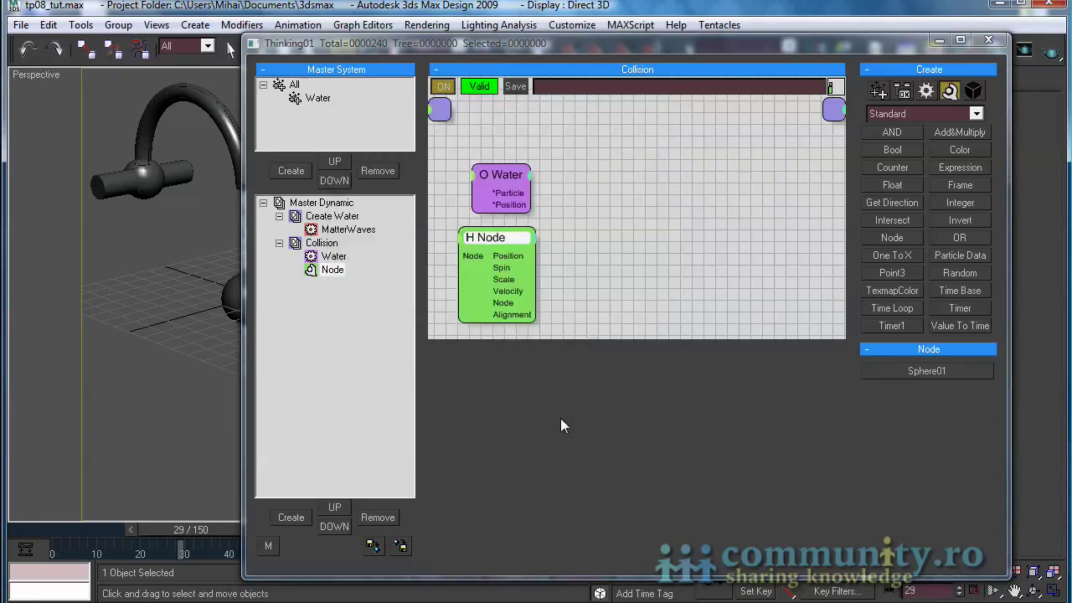
{"action": "left_click_drag", "start_coordinate": [513, 239], "coordinate": [510, 234]}
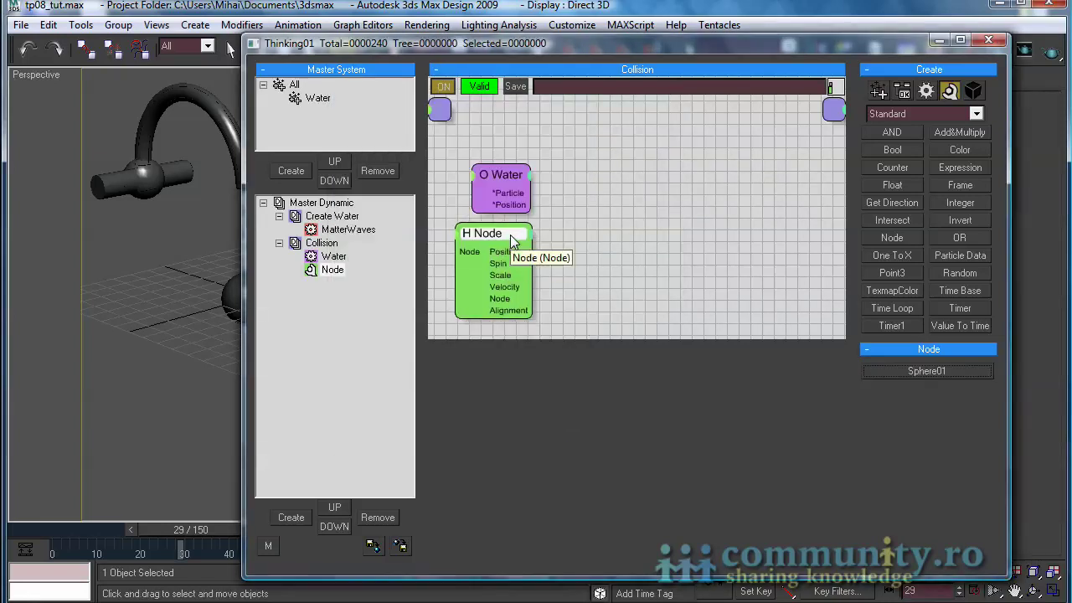
Add a Distance condition and wire Water's Position to Position 1 and the Node's Position to Position 2.
{"action": "left_click", "coordinate": [633, 214]}
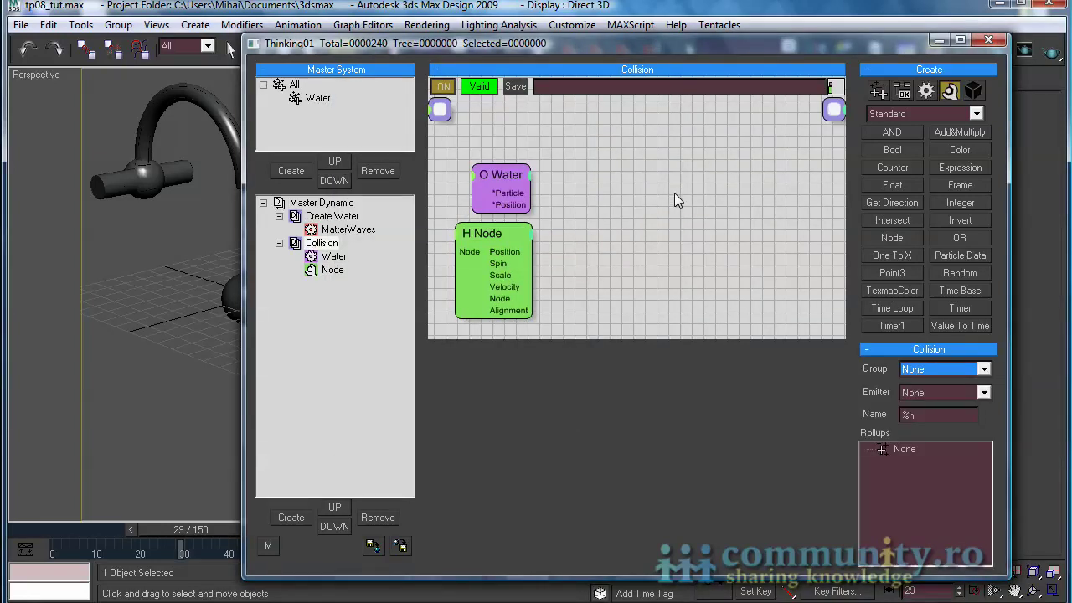
{"action": "left_click", "coordinate": [902, 92]}
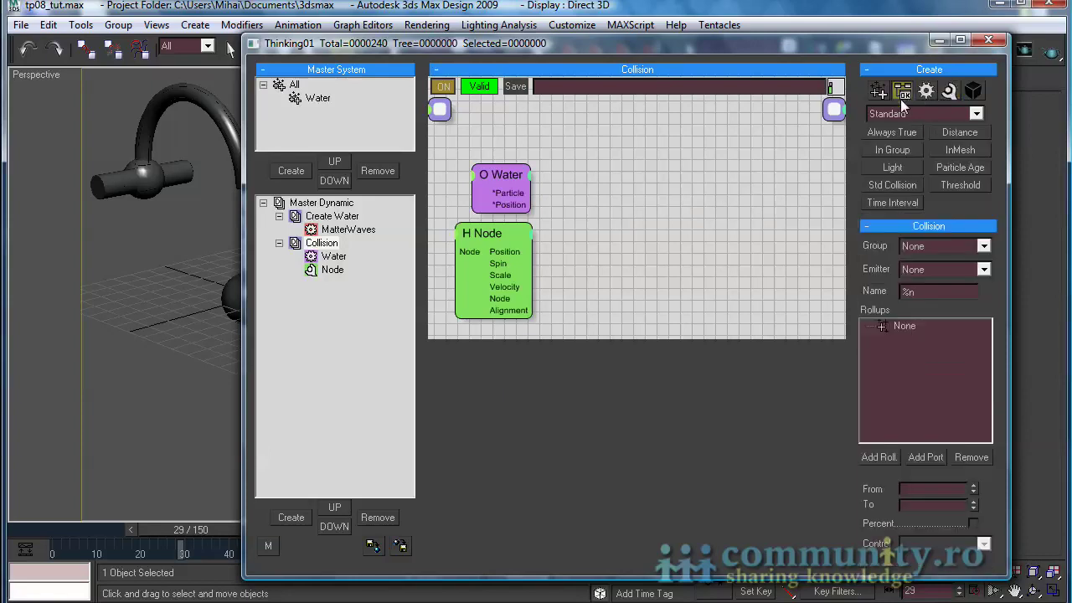
{"action": "left_click", "coordinate": [630, 208]}
{"action": "left_click_drag", "start_coordinate": [641, 208], "coordinate": [601, 231]}
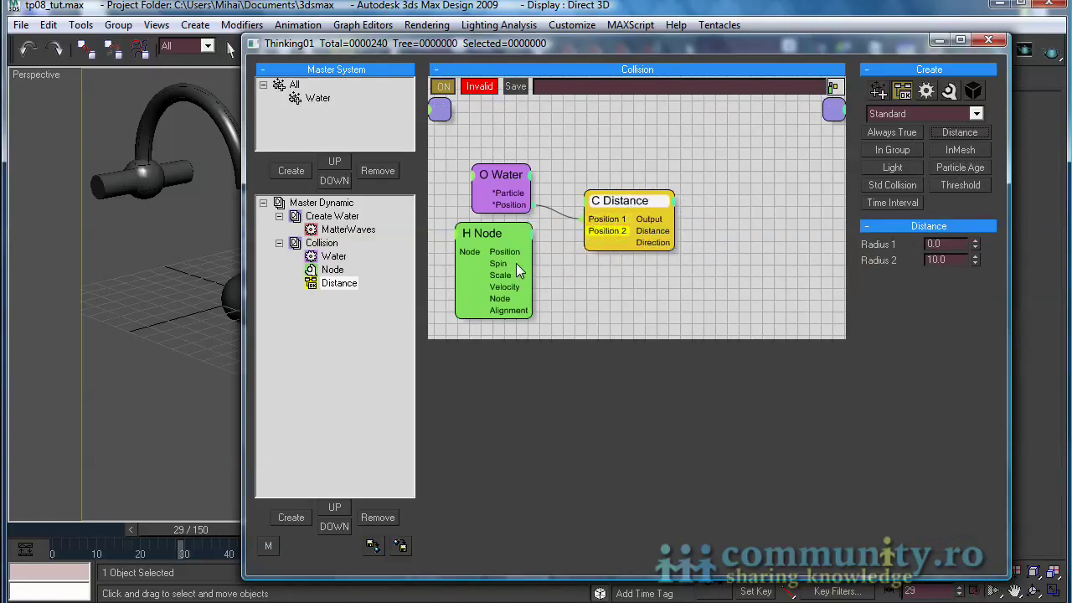
{"action": "left_click_drag", "start_coordinate": [526, 251], "coordinate": [610, 238]}
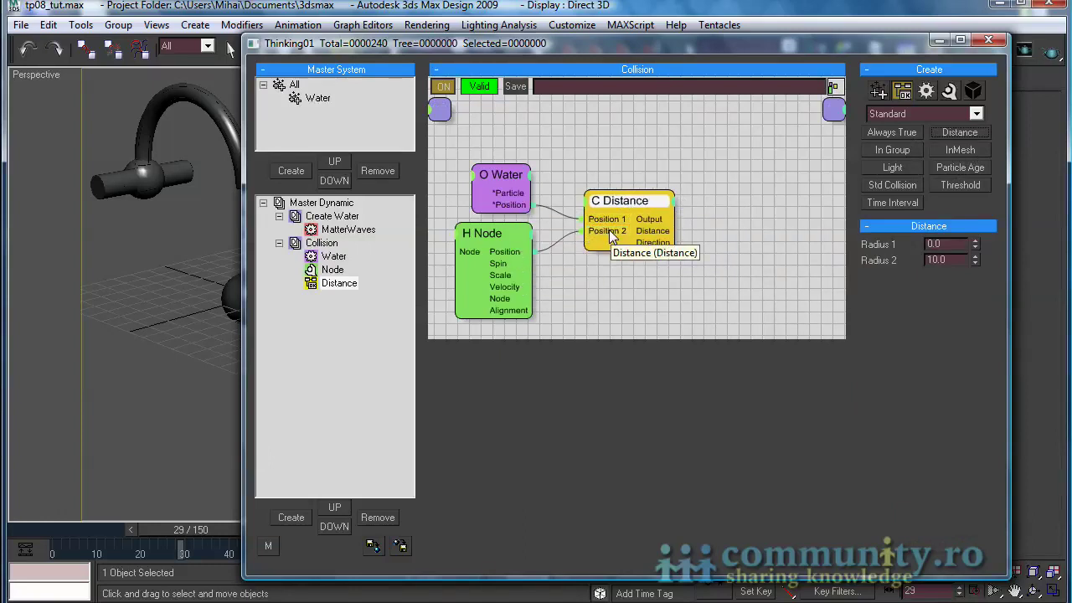
Hide the unused ports on the Node helper and align it beneath the Water initiator.
{"action": "right_click", "coordinate": [487, 235]}
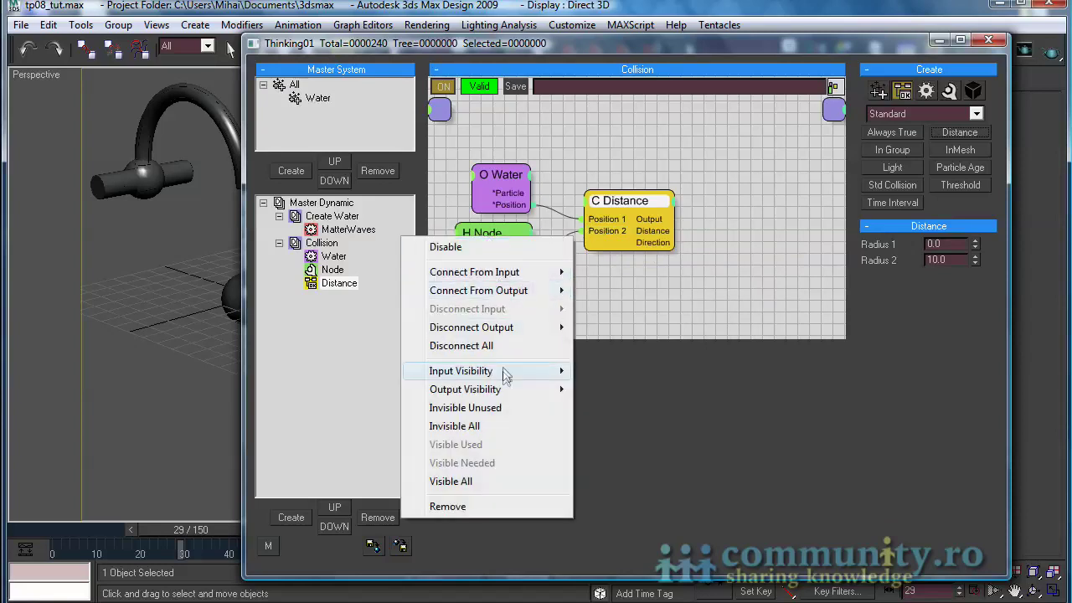
{"action": "left_click", "coordinate": [468, 408]}
{"action": "left_click", "coordinate": [506, 236]}
Move the Distance condition closer to its inputs and set its Radius 2 to 12, matching the sphere's radius.
{"action": "left_click_drag", "start_coordinate": [627, 200], "coordinate": [612, 203]}
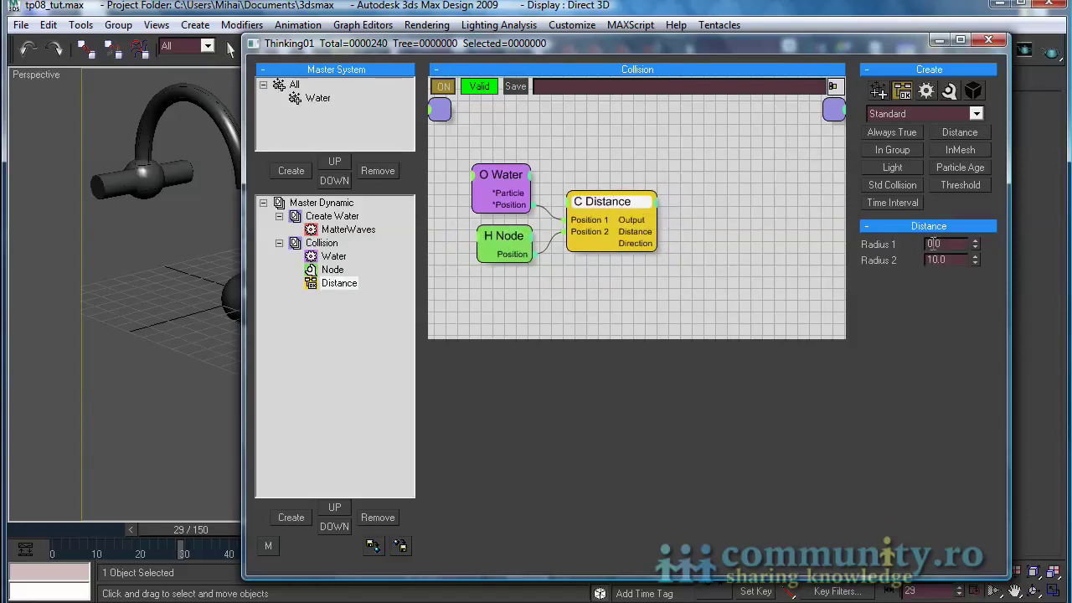
{"action": "left_click_drag", "start_coordinate": [951, 256], "coordinate": [891, 261]}
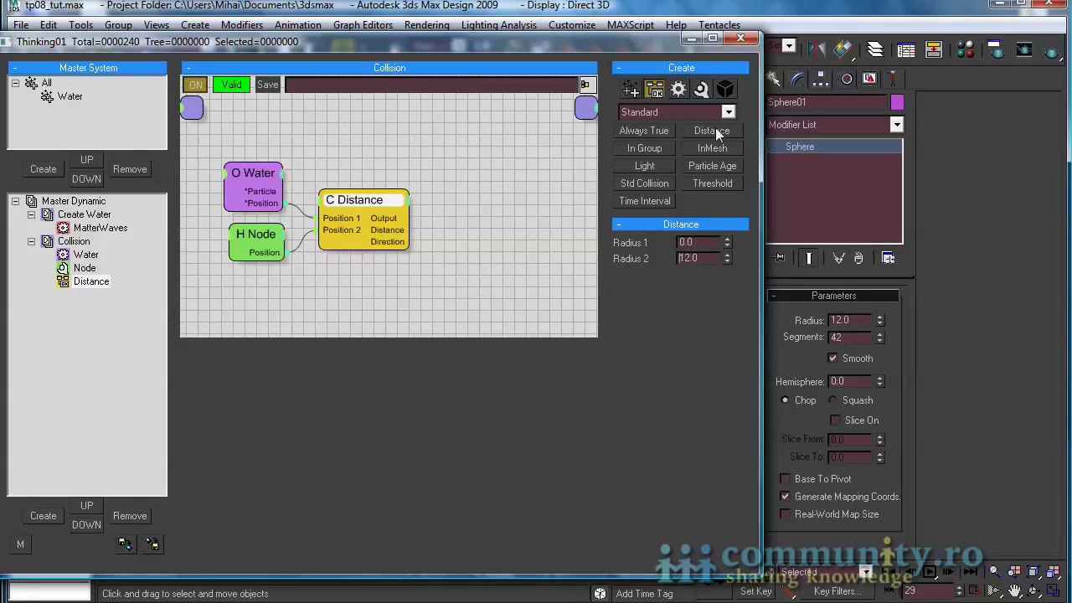
{"action": "left_click_drag", "start_coordinate": [621, 47], "coordinate": [852, 37]}
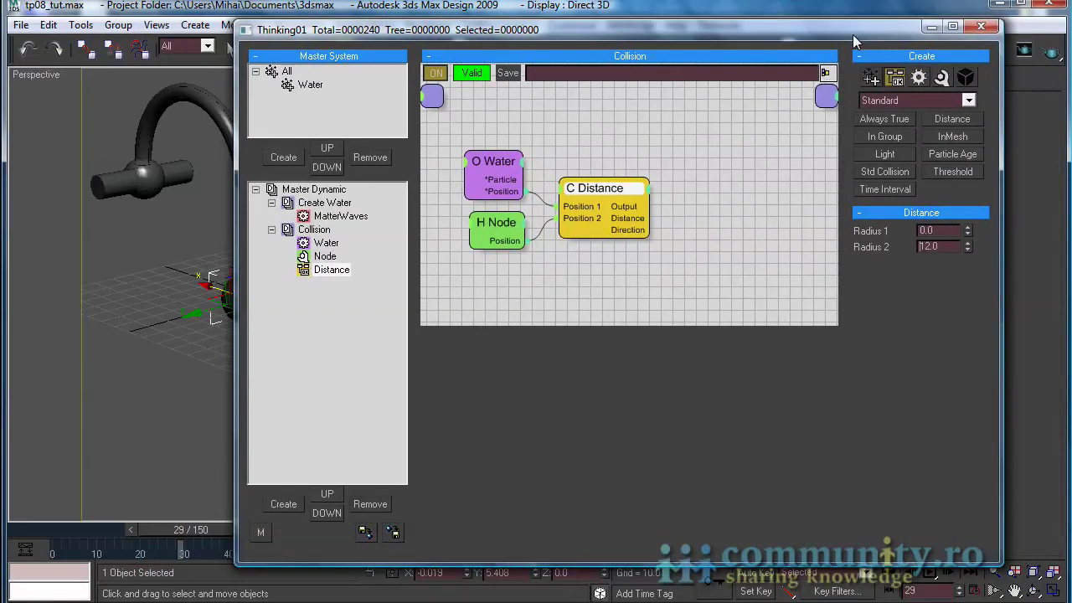
Add a standard Group operator to the Collision set and wire Water's Particle output to its Particle input.
{"action": "left_click", "coordinate": [652, 169]}
{"action": "left_click", "coordinate": [919, 78]}
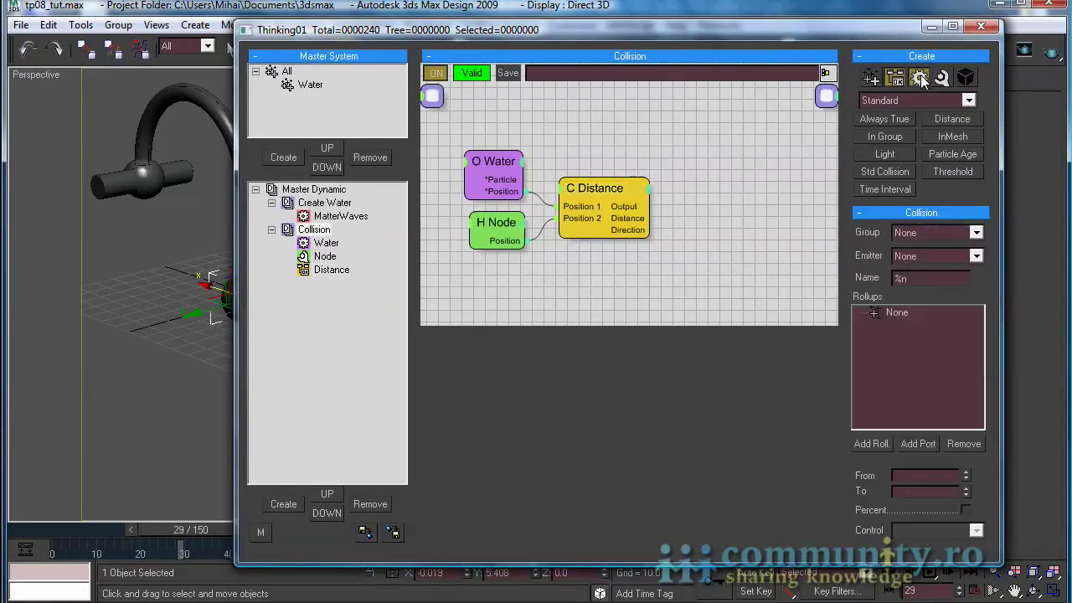
{"action": "left_click", "coordinate": [942, 100]}
{"action": "left_click", "coordinate": [912, 119]}
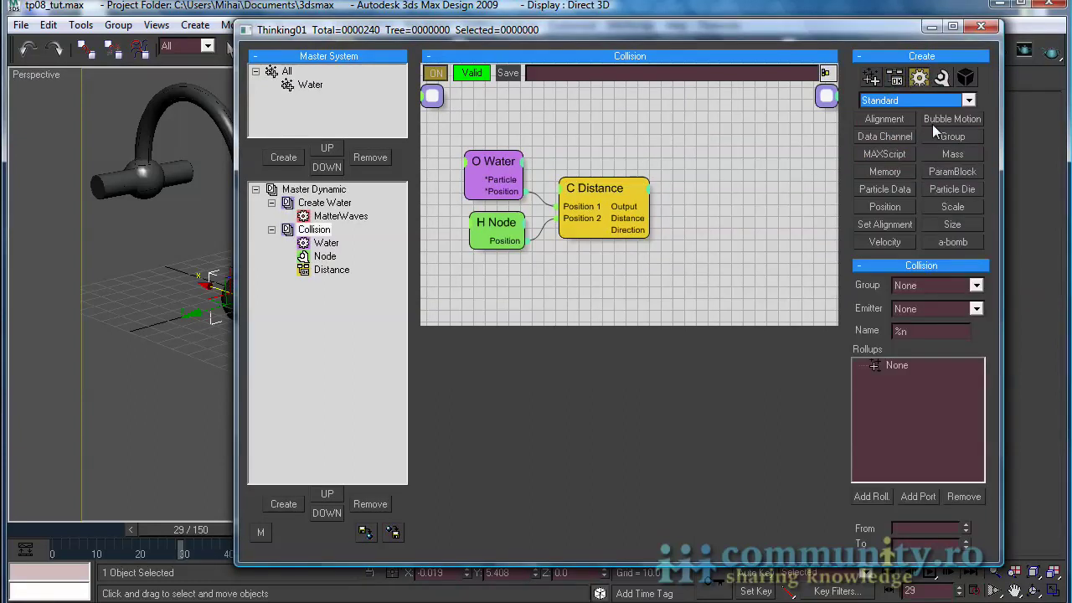
{"action": "left_click_drag", "start_coordinate": [952, 136], "coordinate": [741, 157]}
{"action": "left_click_drag", "start_coordinate": [522, 179], "coordinate": [706, 145]}
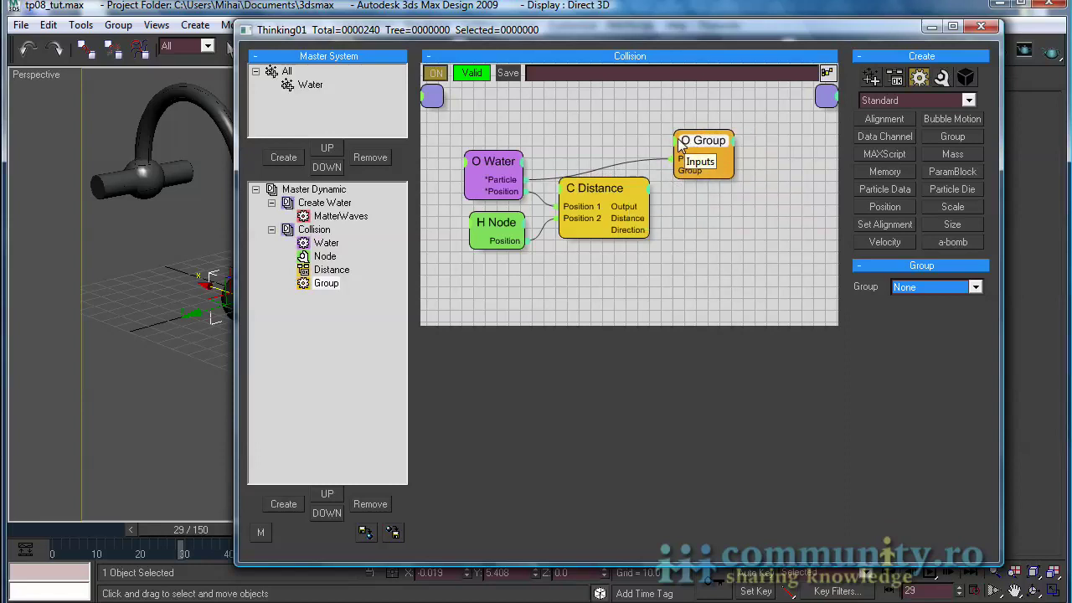
Expose the Group operator's ON input, wire the Distance condition's Output to it, and tidy the node layout.
{"action": "right_click", "coordinate": [678, 144]}
{"action": "left_click", "coordinate": [676, 152]}
{"action": "left_click_drag", "start_coordinate": [690, 149], "coordinate": [726, 147]}
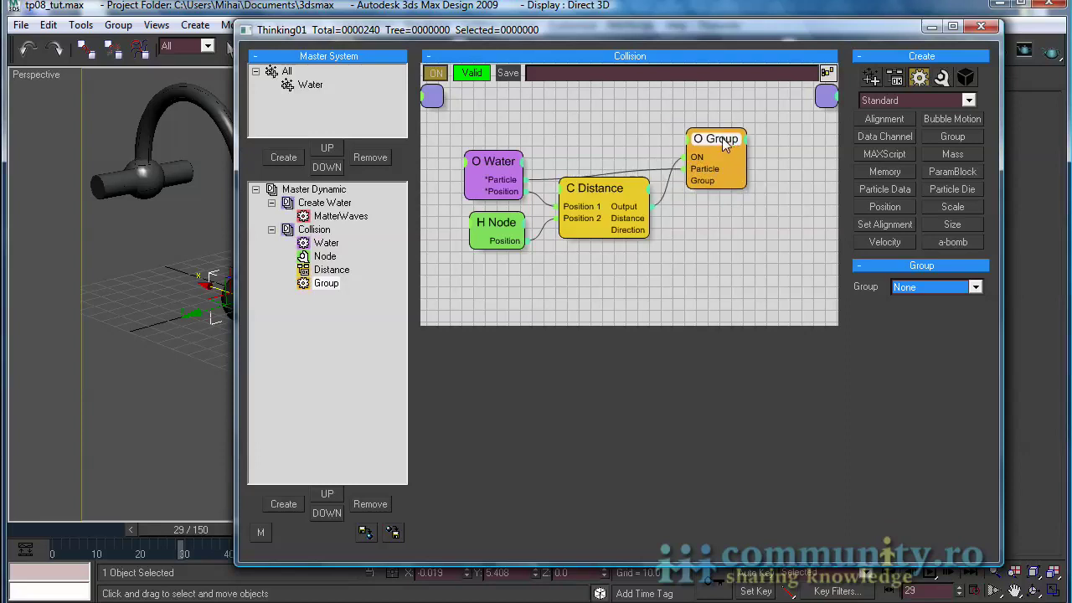
{"action": "left_click", "coordinate": [507, 159]}
{"action": "left_click_drag", "start_coordinate": [507, 159], "coordinate": [516, 150]}
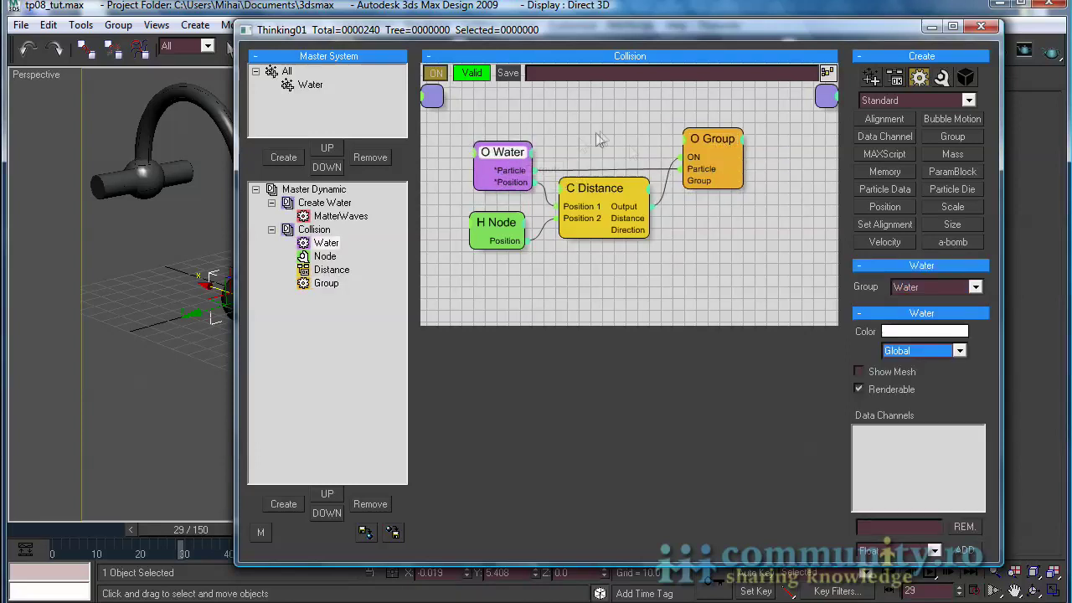
Create a particle group named Stick under the Water group.
{"action": "left_click", "coordinate": [310, 86]}
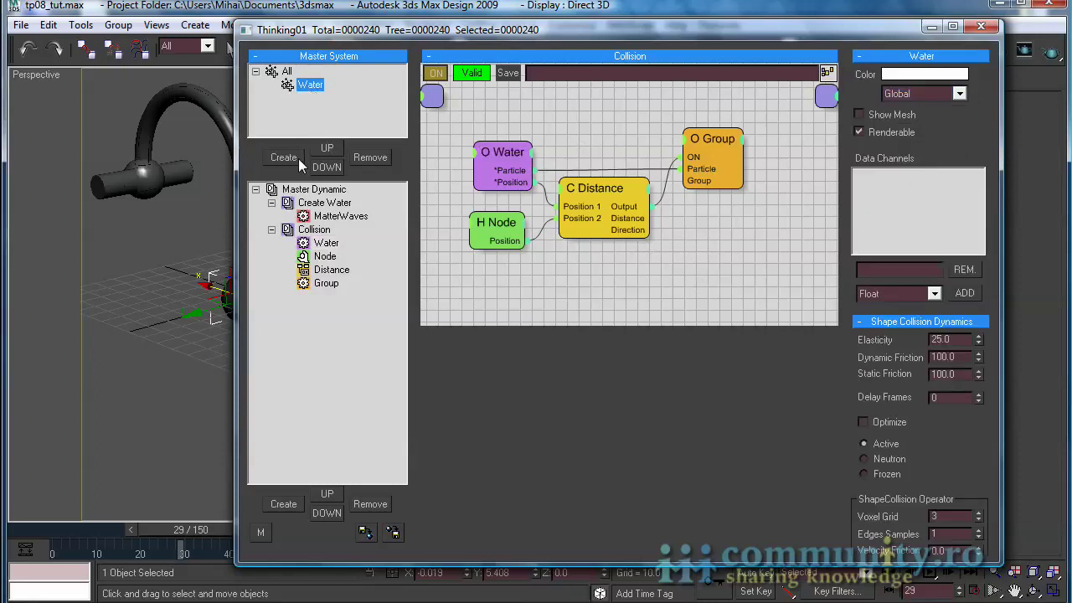
{"action": "left_click", "coordinate": [285, 158]}
{"action": "left_click", "coordinate": [326, 99]}
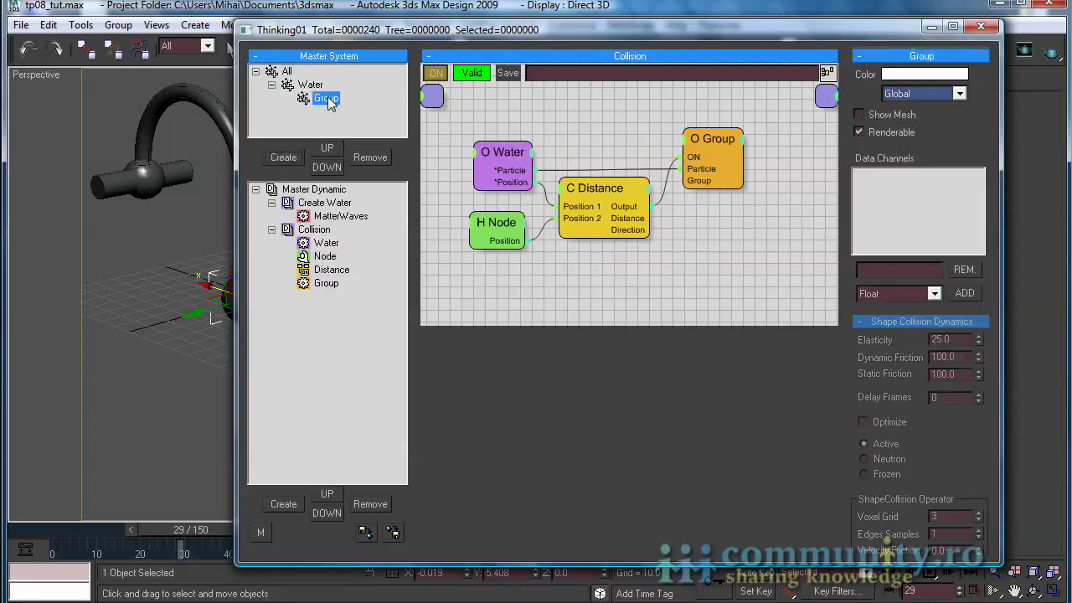
{"action": "left_click", "coordinate": [324, 100]}
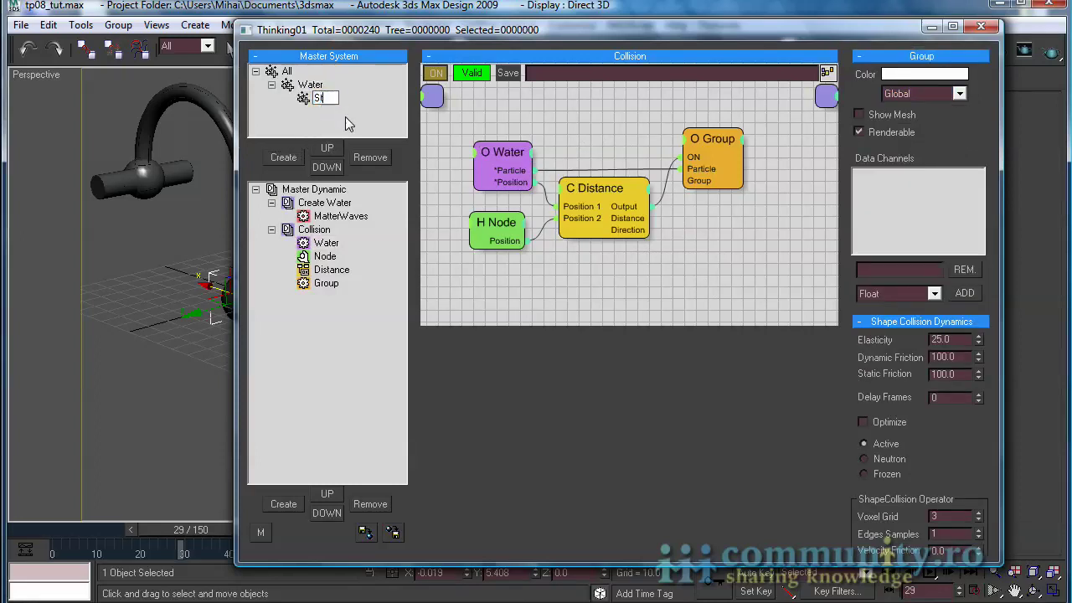
Set the Stick group's color to a light red with RGB 236, 149, 149.
{"action": "left_click", "coordinate": [912, 75]}
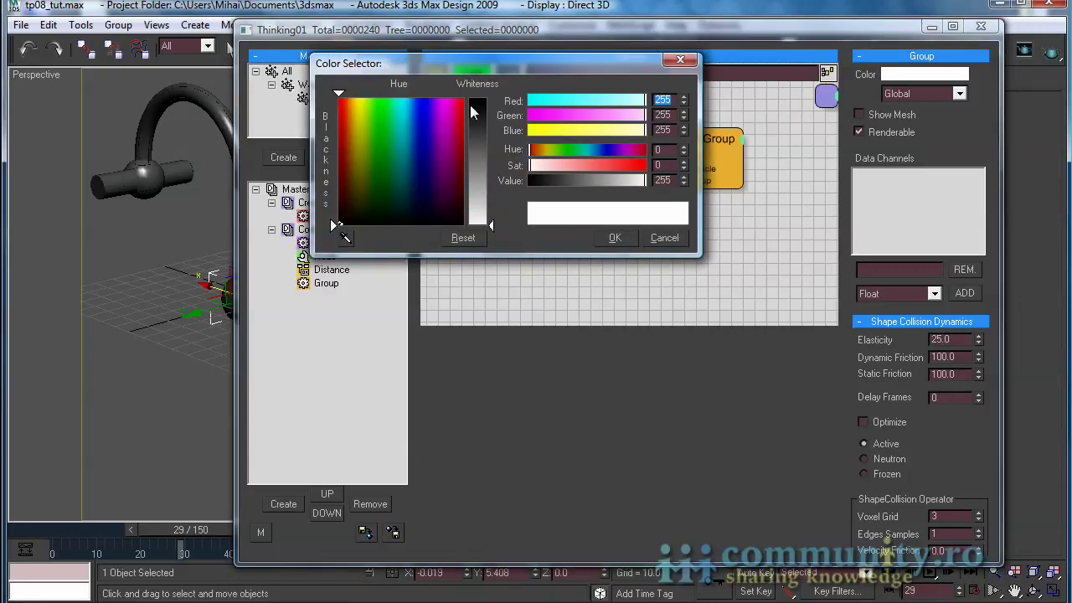
{"action": "left_click_drag", "start_coordinate": [455, 134], "coordinate": [479, 172]}
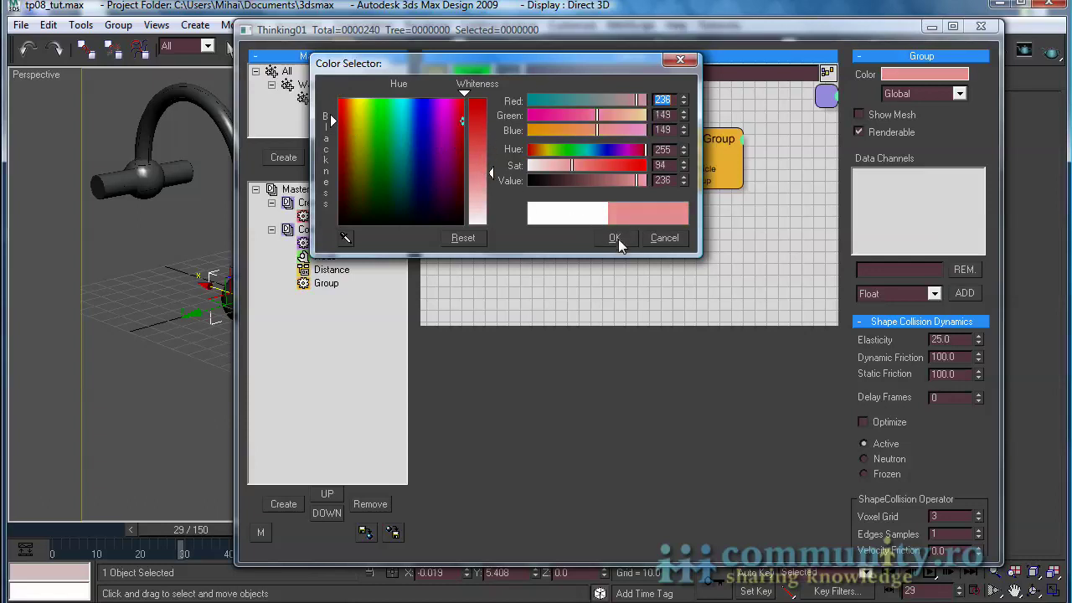
{"action": "left_click", "coordinate": [615, 238]}
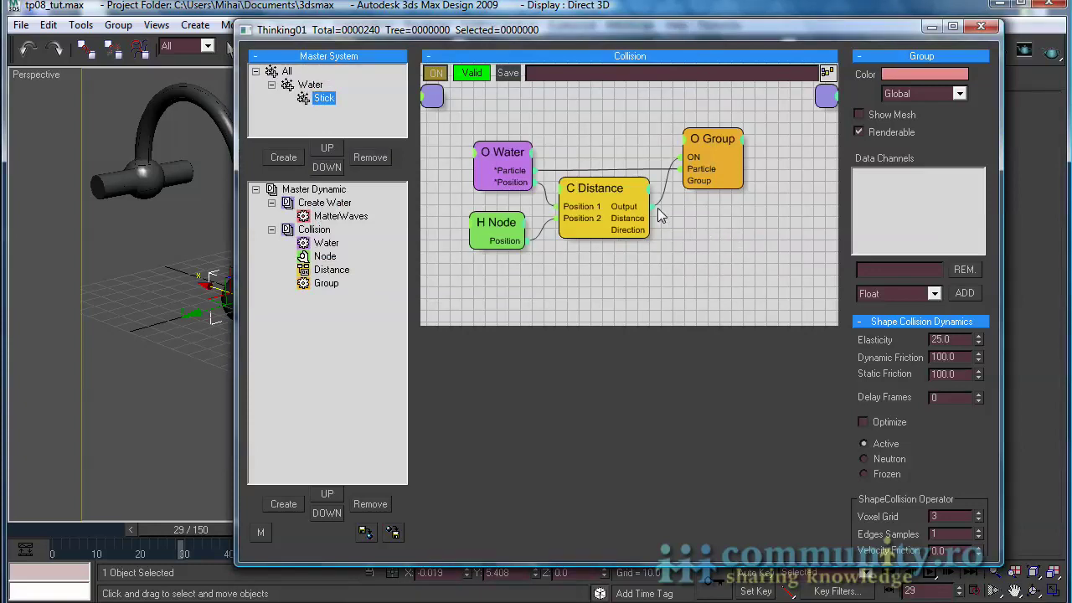
Set the target group of the Collision set's Group operator to Stick.
{"action": "left_click", "coordinate": [601, 189]}
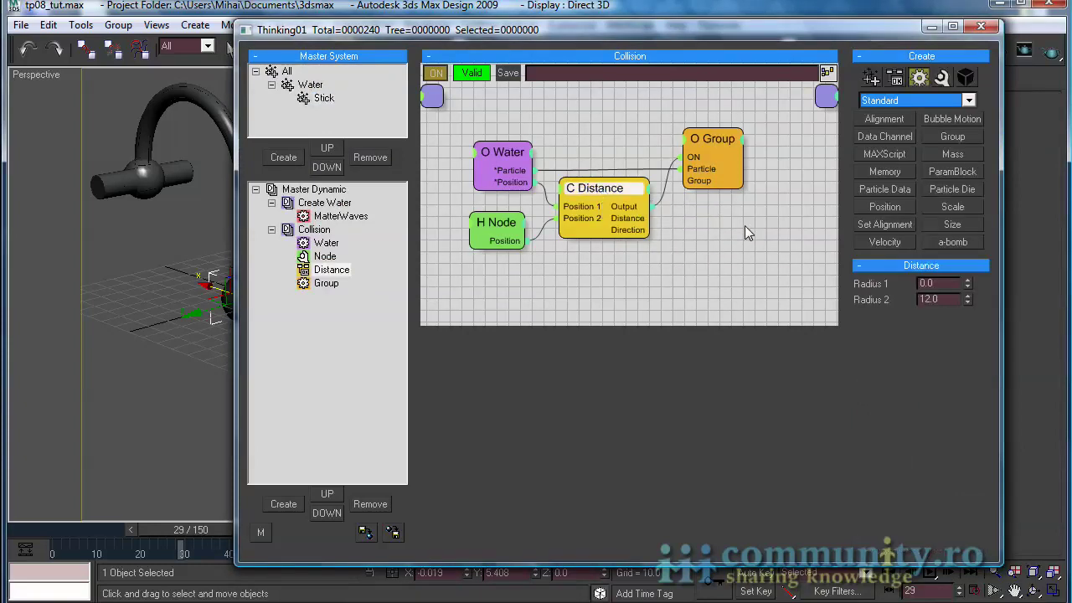
{"action": "left_click", "coordinate": [712, 139]}
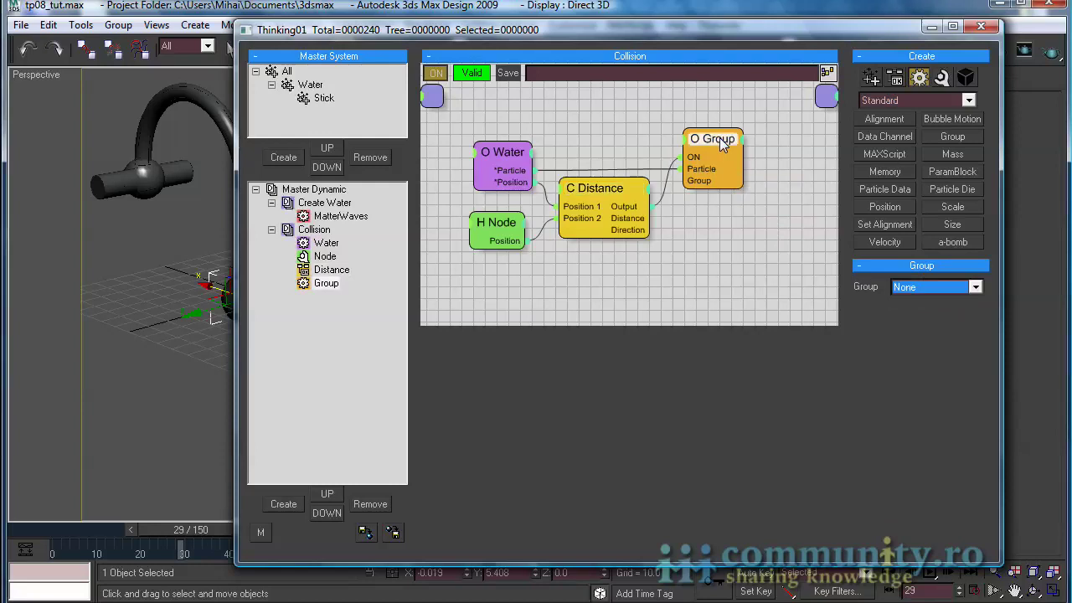
{"action": "left_click", "coordinate": [929, 287]}
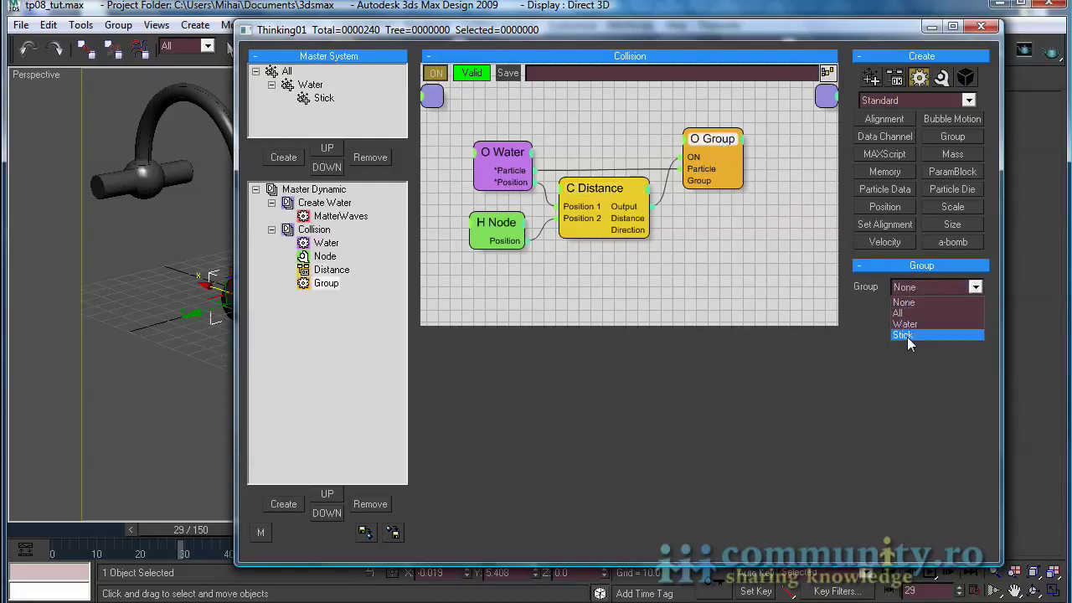
{"action": "left_click", "coordinate": [908, 334]}
{"action": "left_click", "coordinate": [742, 253]}
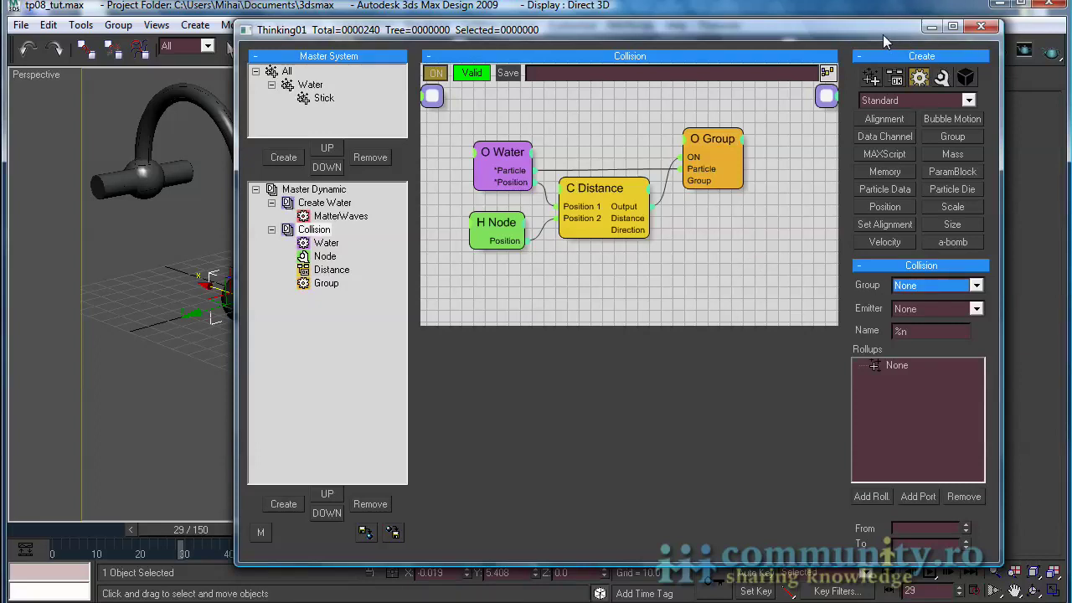
Scrub the timeline to frame 30 to check how particles change group near the sphere, keeping the particle dialog beside the tap.
{"action": "left_click_drag", "start_coordinate": [883, 35], "coordinate": [922, 42]}
{"action": "mouse_move", "coordinate": [215, 532]}
{"action": "left_mouse_down"}
{"action": "mouse_move", "coordinate": [106, 533]}
{"action": "mouse_move", "coordinate": [287, 520]}
{"action": "mouse_move", "coordinate": [105, 517]}
{"action": "mouse_move", "coordinate": [305, 513]}
{"action": "mouse_move", "coordinate": [96, 515]}
{"action": "mouse_move", "coordinate": [366, 503]}
{"action": "mouse_move", "coordinate": [105, 514]}
{"action": "mouse_move", "coordinate": [218, 511]}
{"action": "left_mouse_up"}
{"action": "left_click", "coordinate": [485, 37]}
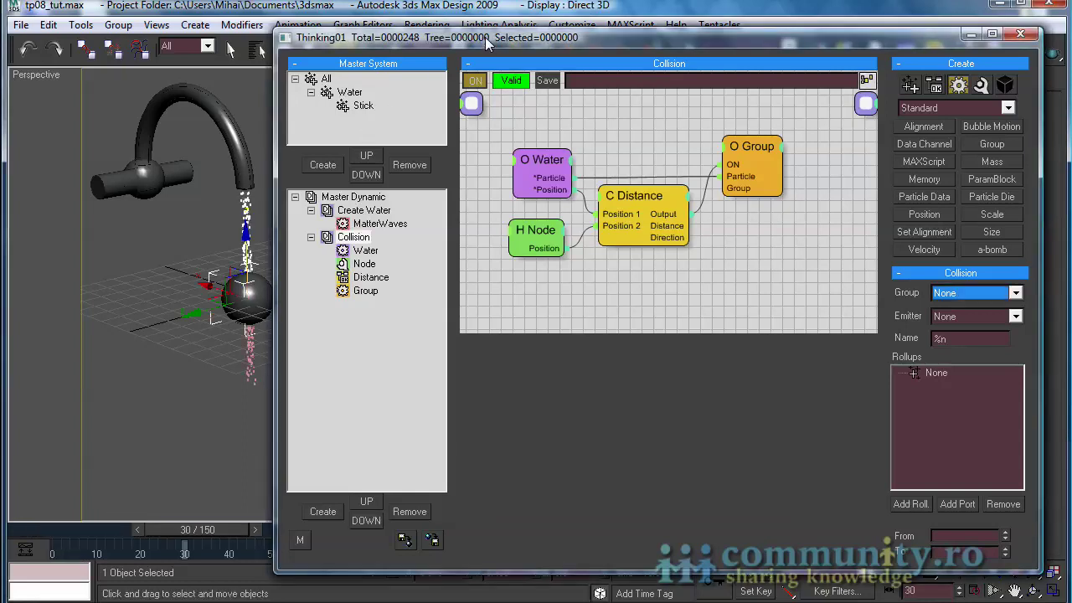
{"action": "left_click_drag", "start_coordinate": [485, 37], "coordinate": [466, 32]}
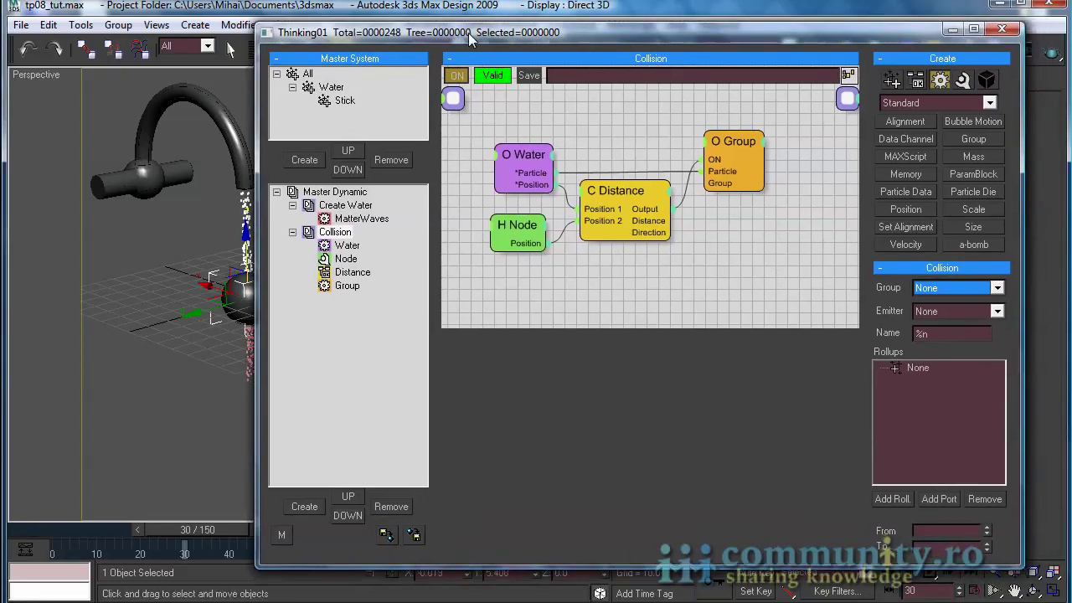
Create a new dynamic set under Master Dynamic and name it Stick.
{"action": "left_click", "coordinate": [350, 191]}
{"action": "left_click", "coordinate": [306, 508]}
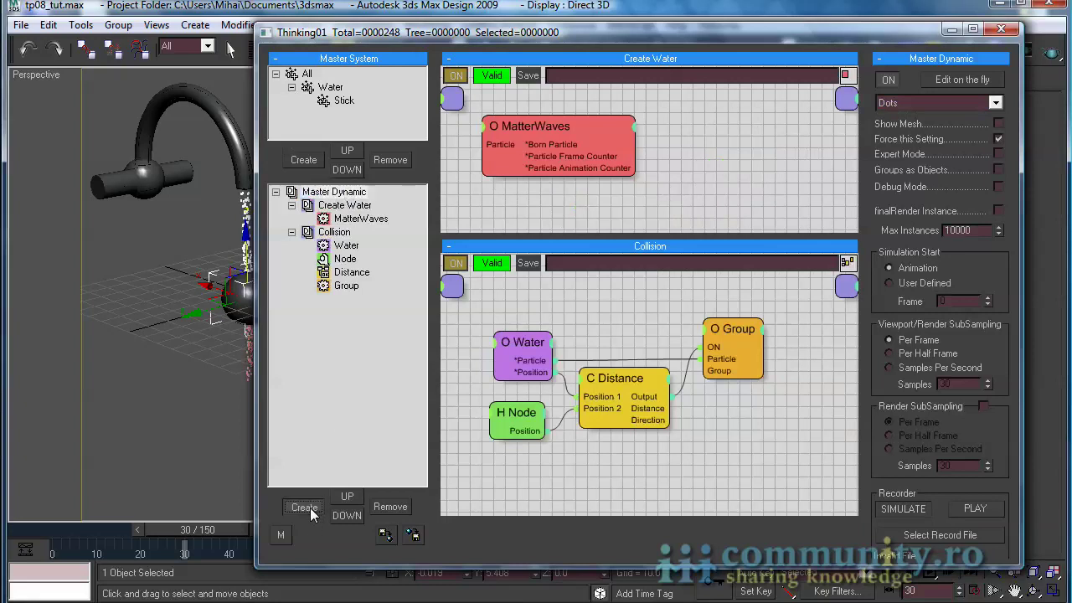
{"action": "left_click", "coordinate": [344, 299]}
{"action": "left_click", "coordinate": [335, 299]}
{"action": "type", "text": "Stick"}
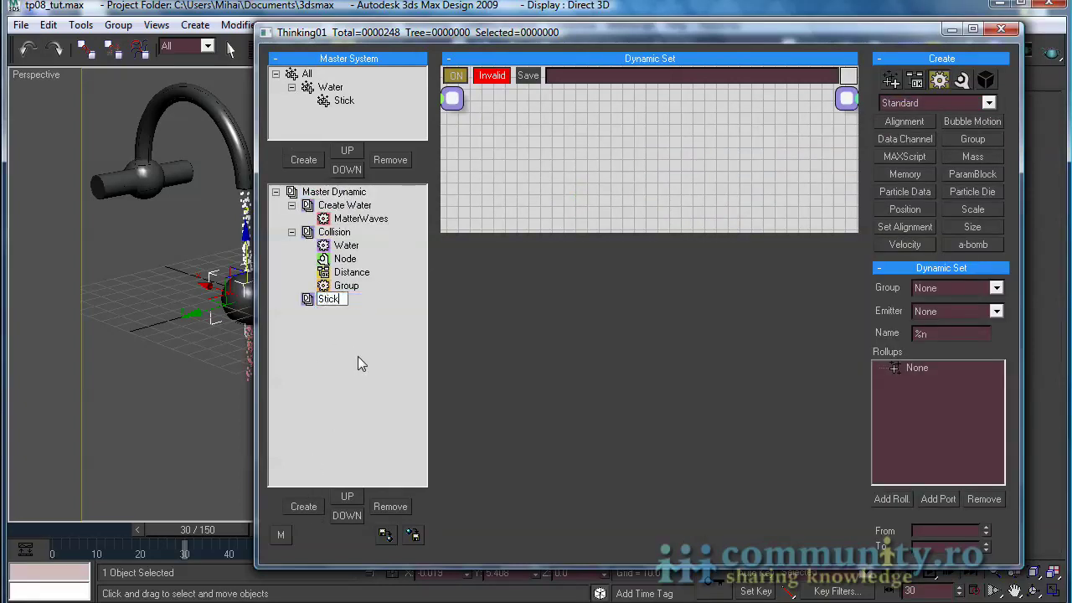
{"action": "key", "text": "Return"}
Add a PPass initiator to the Stick set, enlarge its node area, and assign the initiator to the Stick group.
{"action": "left_click", "coordinate": [966, 107]}
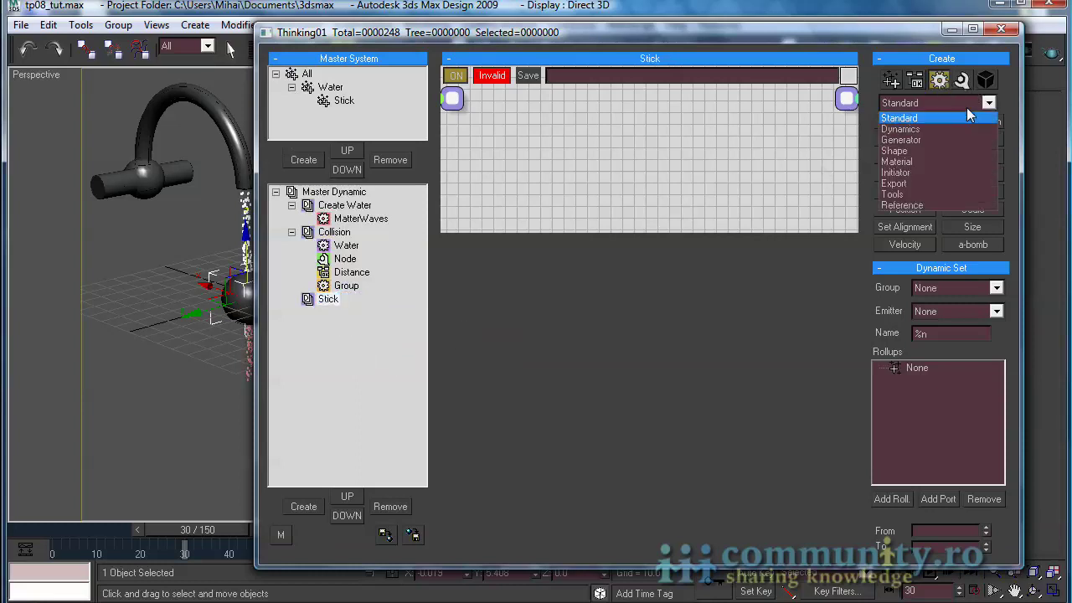
{"action": "left_click", "coordinate": [927, 174]}
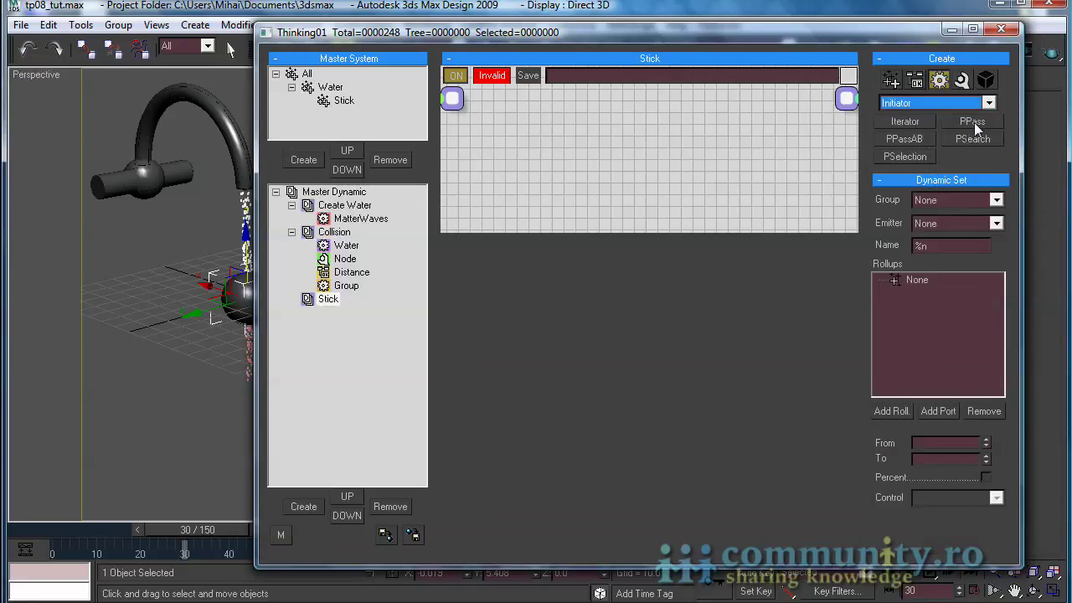
{"action": "left_click", "coordinate": [970, 121]}
{"action": "left_click", "coordinate": [519, 158]}
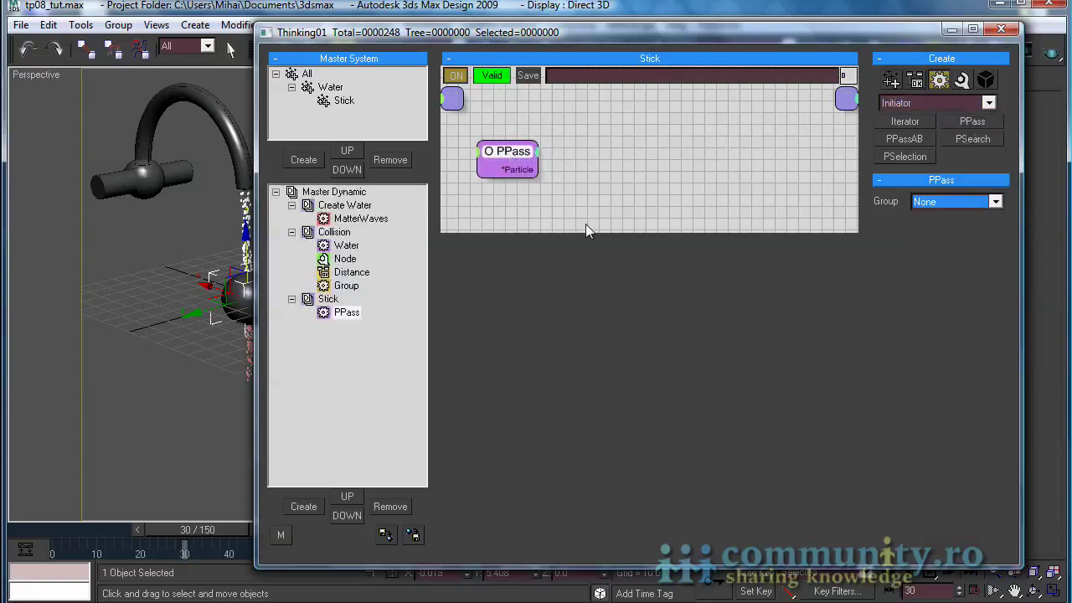
{"action": "left_click_drag", "start_coordinate": [591, 231], "coordinate": [593, 402]}
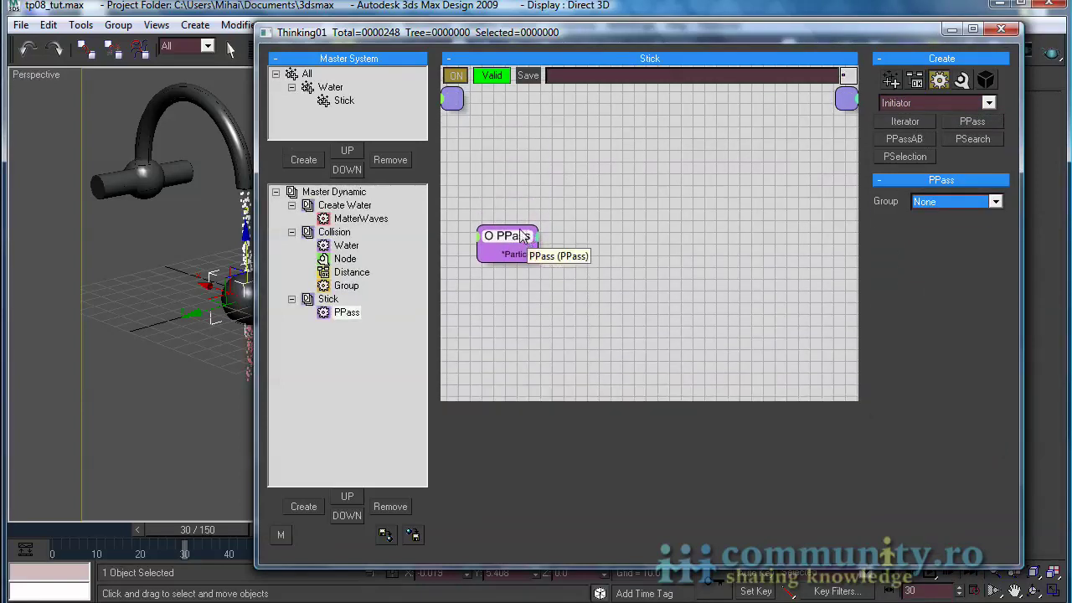
{"action": "left_click_drag", "start_coordinate": [515, 239], "coordinate": [507, 213]}
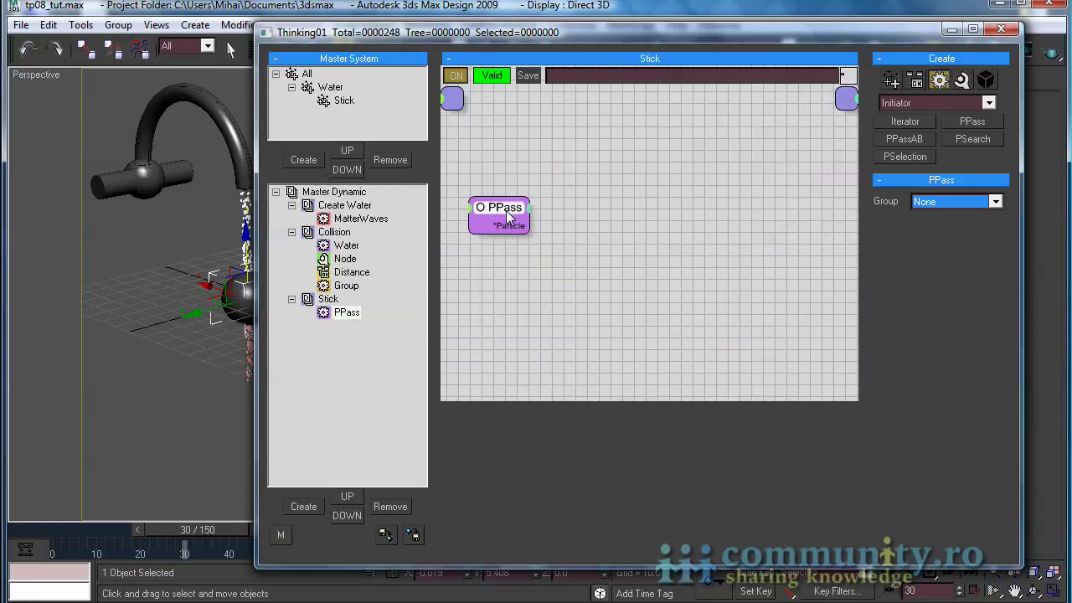
{"action": "left_click", "coordinate": [995, 202]}
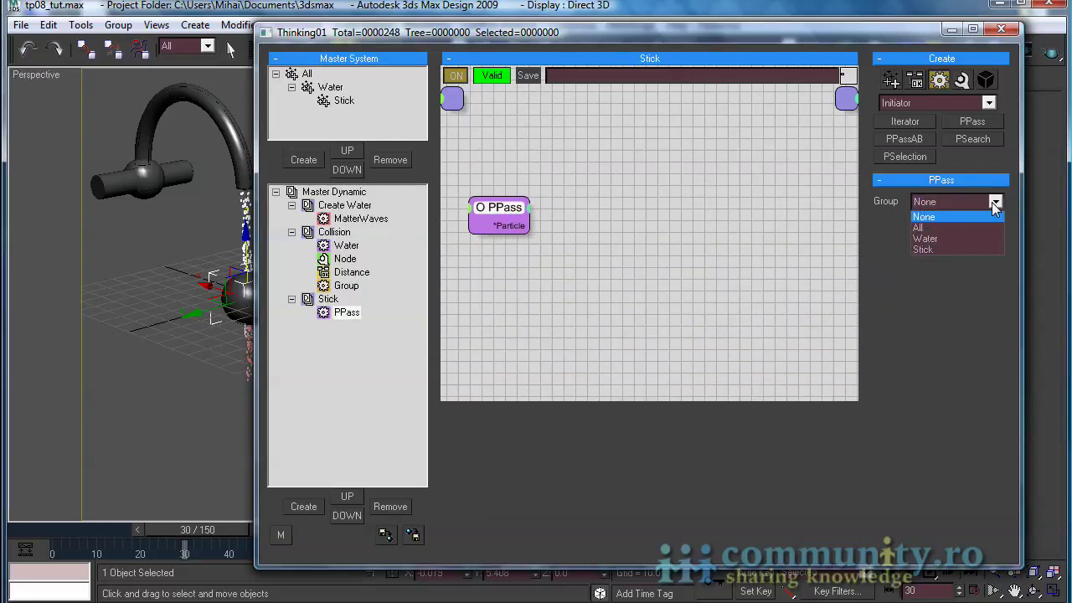
{"action": "left_click", "coordinate": [937, 249]}
{"action": "left_click_drag", "start_coordinate": [502, 224], "coordinate": [501, 220]}
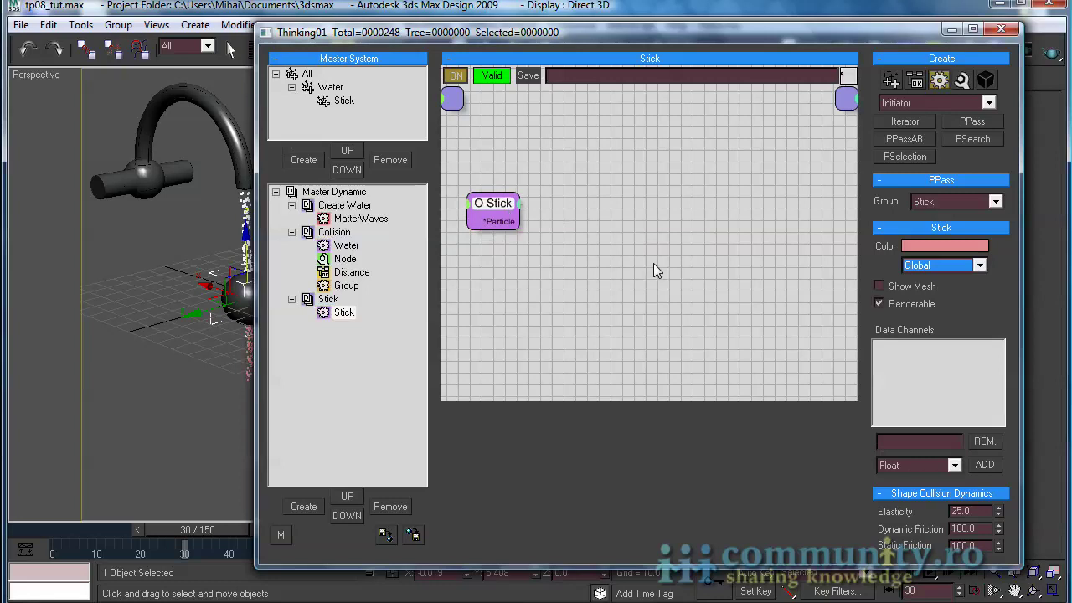
Add a Surface Follow dynamics operator to the Stick set and wire the Stick node's Particle output to its Particle input.
{"action": "left_click", "coordinate": [961, 103]}
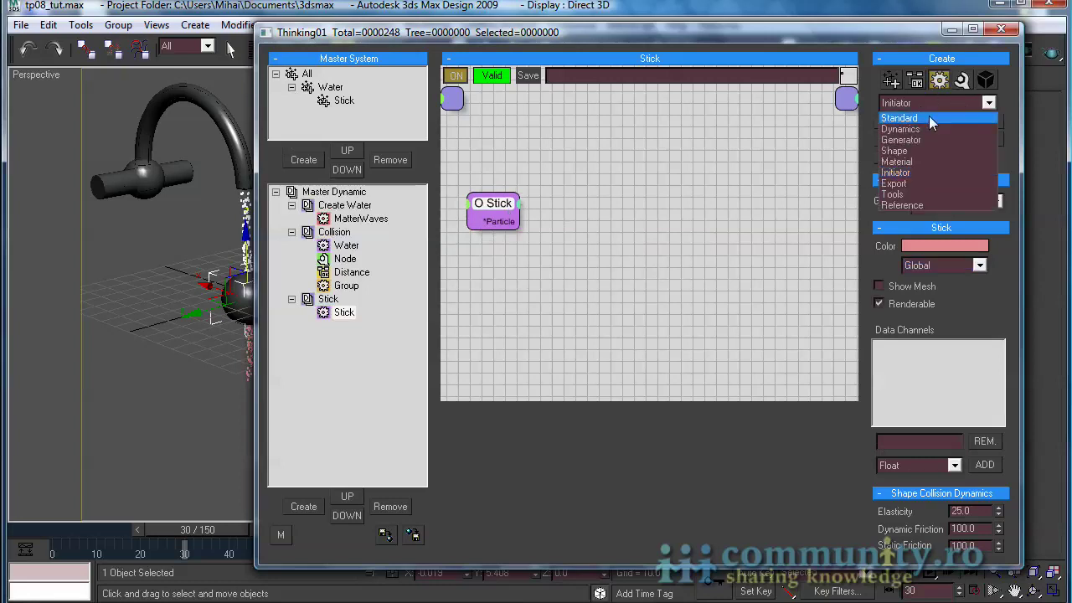
{"action": "left_click", "coordinate": [928, 116]}
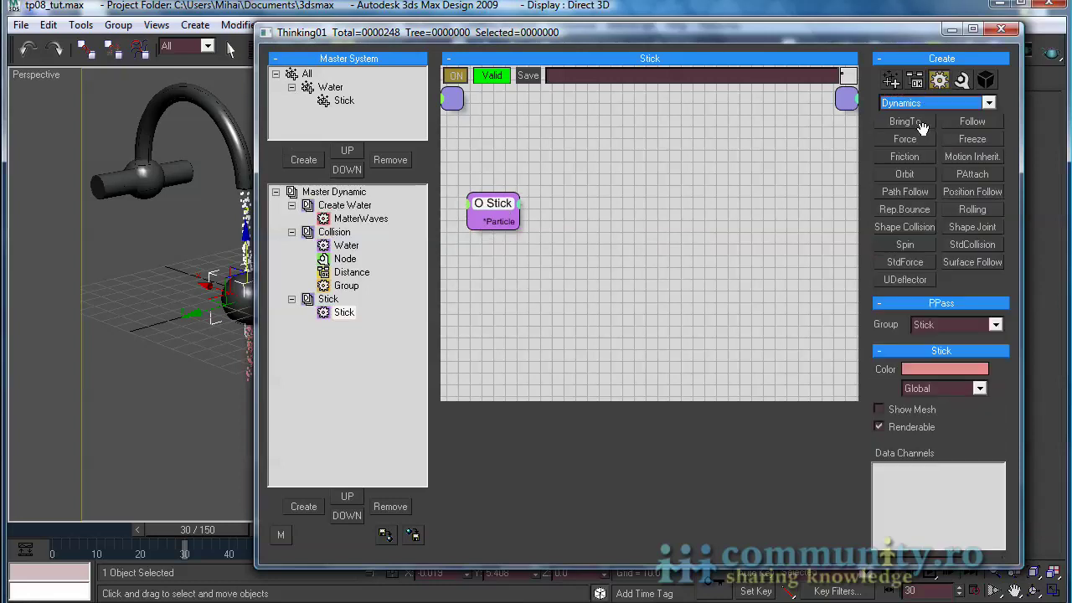
{"action": "left_click", "coordinate": [969, 262]}
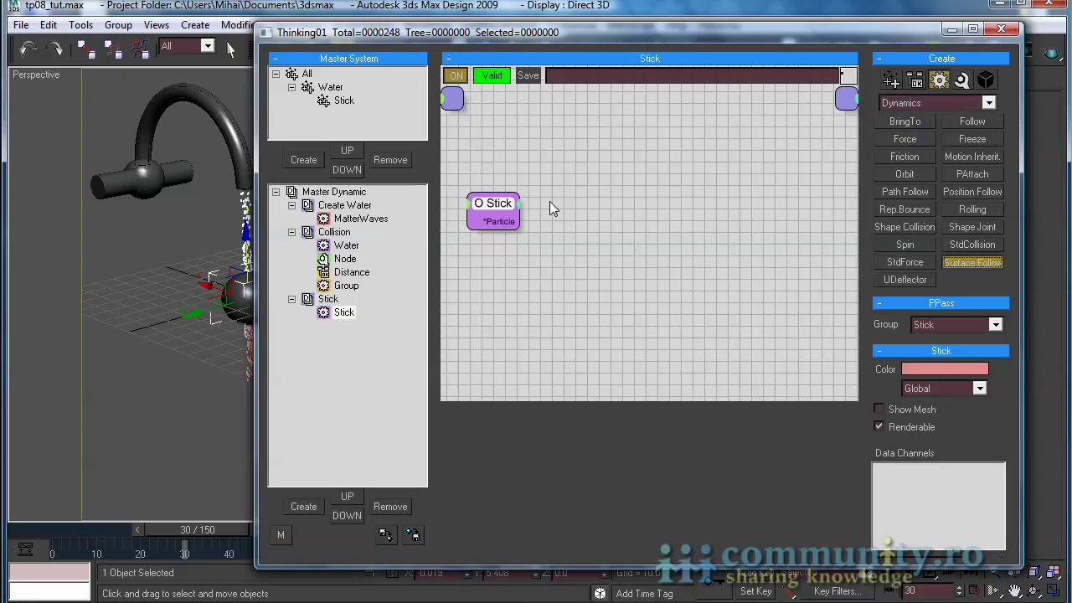
{"action": "left_click", "coordinate": [595, 222]}
{"action": "left_click_drag", "start_coordinate": [617, 227], "coordinate": [604, 221]}
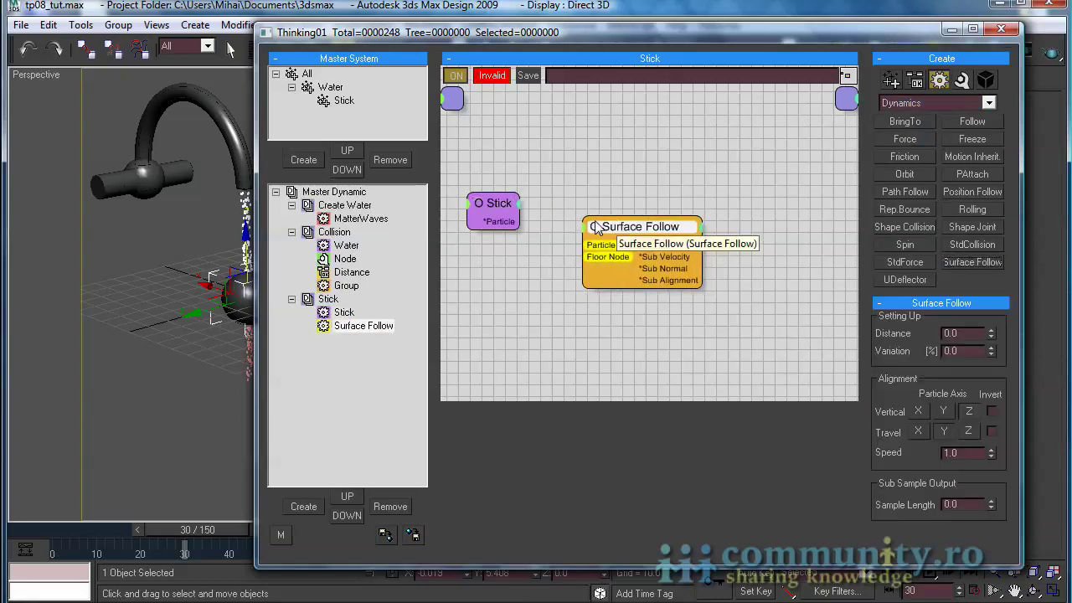
{"action": "left_click_drag", "start_coordinate": [503, 220], "coordinate": [636, 226]}
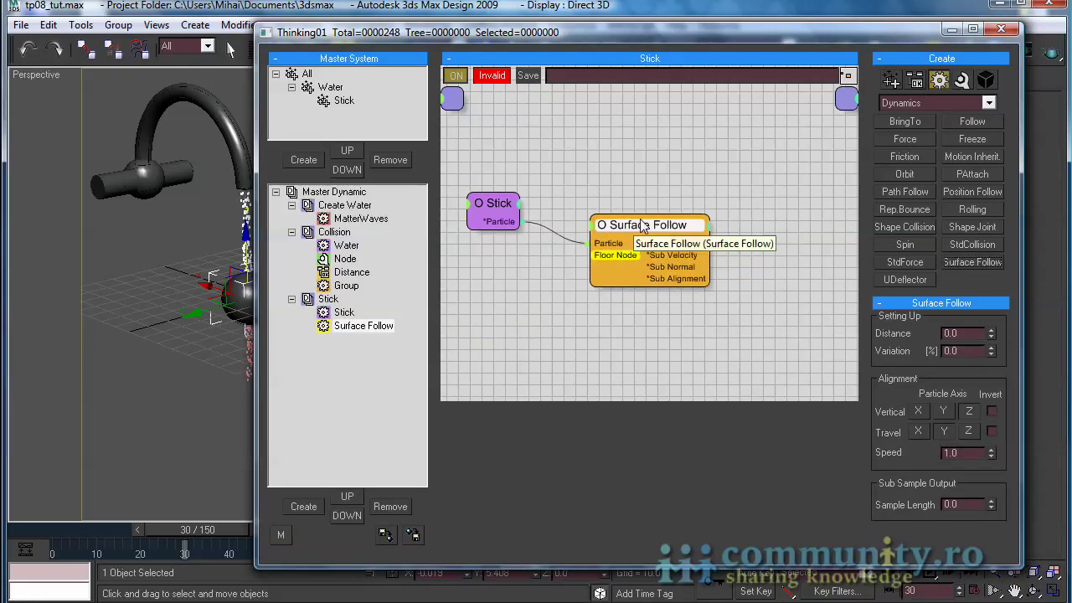
Add a Node helper to the Stick set and wire its Node output to Surface Follow's Floor Node input.
{"action": "left_click", "coordinate": [961, 80]}
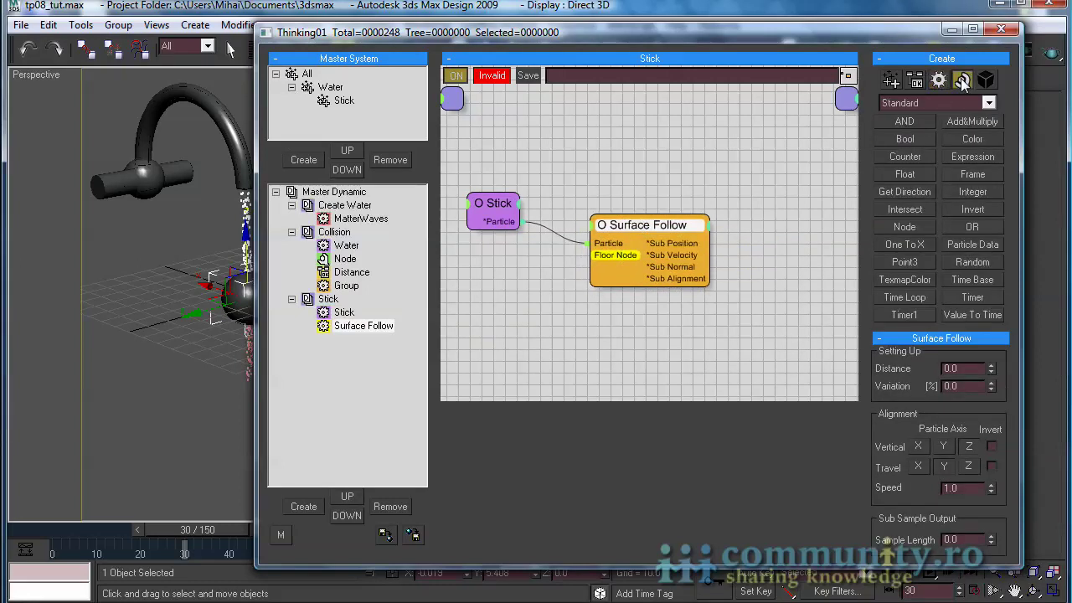
{"action": "left_click", "coordinate": [512, 311]}
{"action": "left_click_drag", "start_coordinate": [512, 312], "coordinate": [469, 289]}
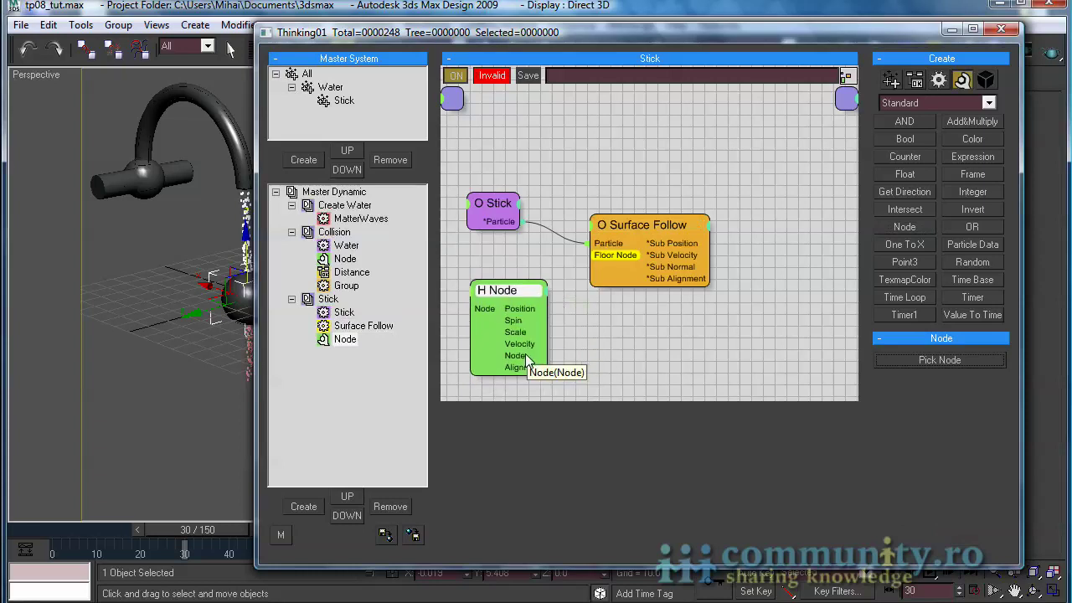
{"action": "left_click_drag", "start_coordinate": [516, 359], "coordinate": [591, 258]}
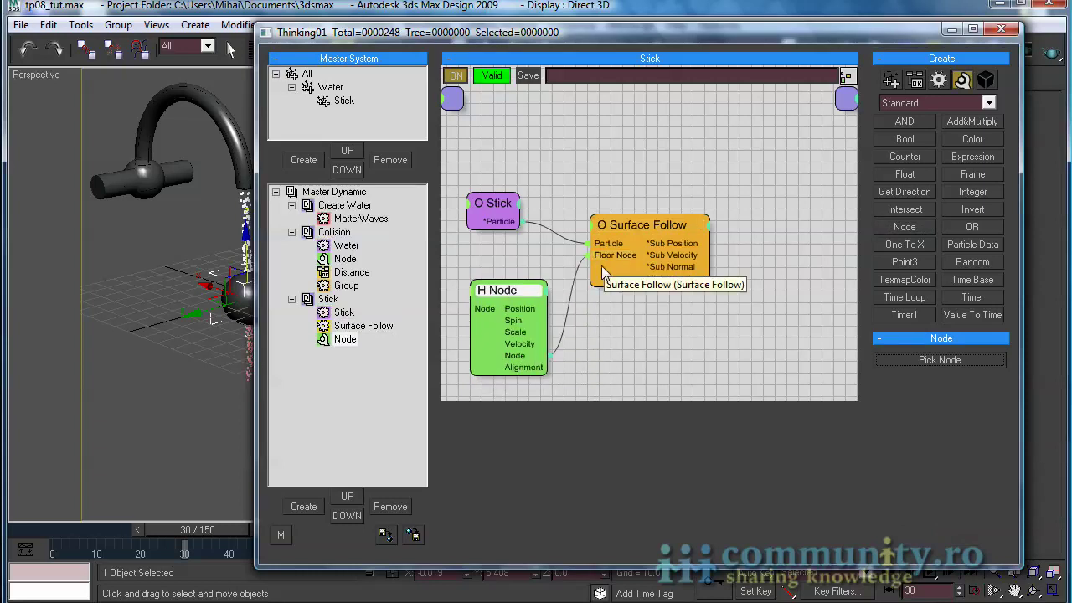
Assign Sphere01 to the Stick set's Node helper, hide its unused ports, and tidy the node layout.
{"action": "left_click", "coordinate": [911, 360]}
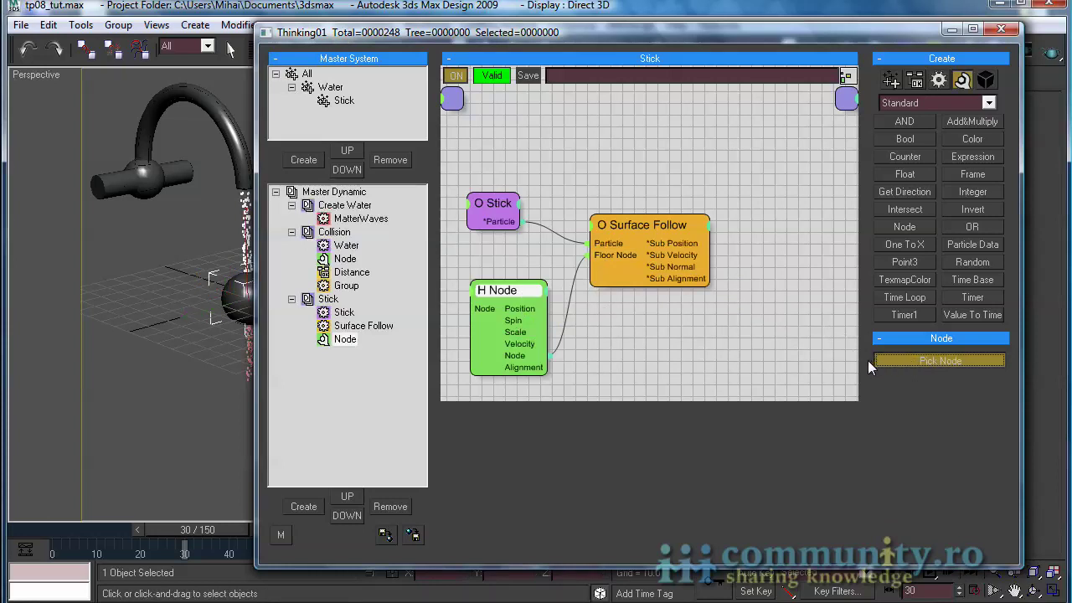
{"action": "key", "text": "h"}
{"action": "left_click", "coordinate": [410, 253]}
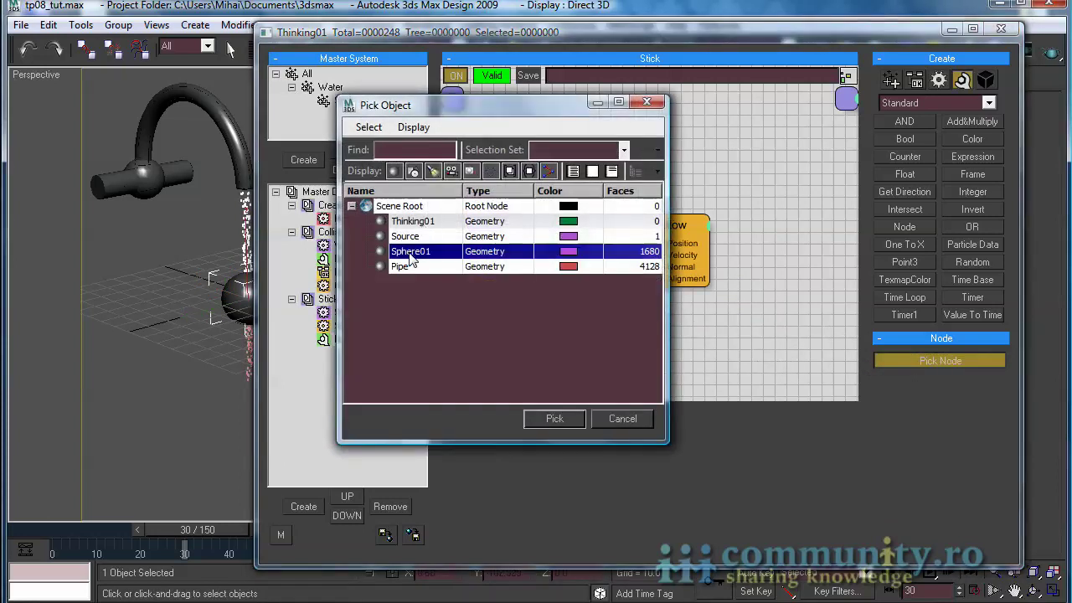
{"action": "left_click", "coordinate": [565, 421]}
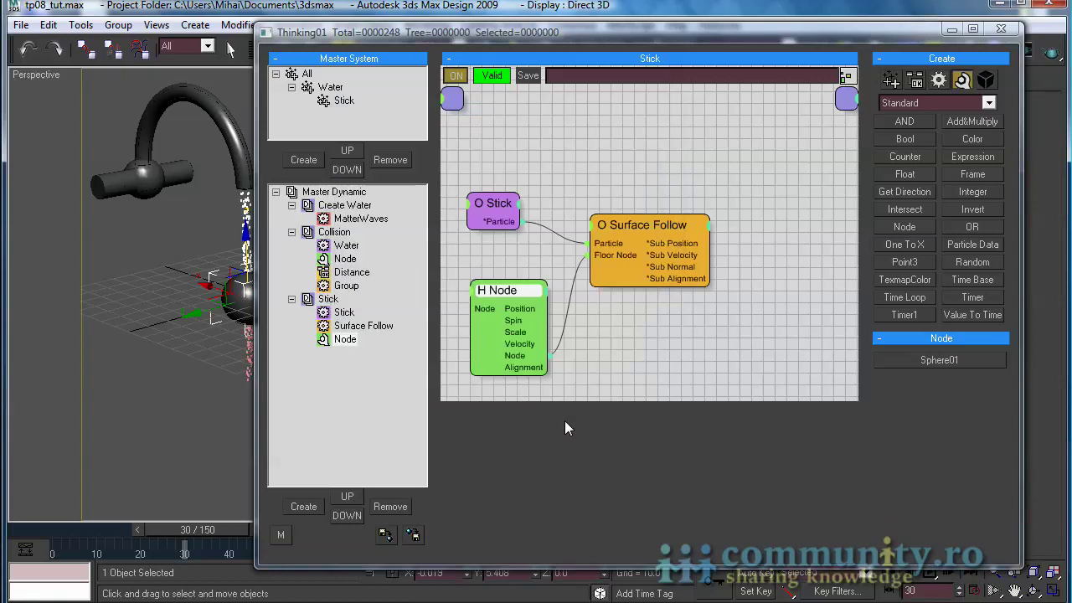
{"action": "right_click", "coordinate": [519, 298]}
{"action": "left_click", "coordinate": [523, 464]}
{"action": "left_click_drag", "start_coordinate": [624, 226], "coordinate": [609, 255]}
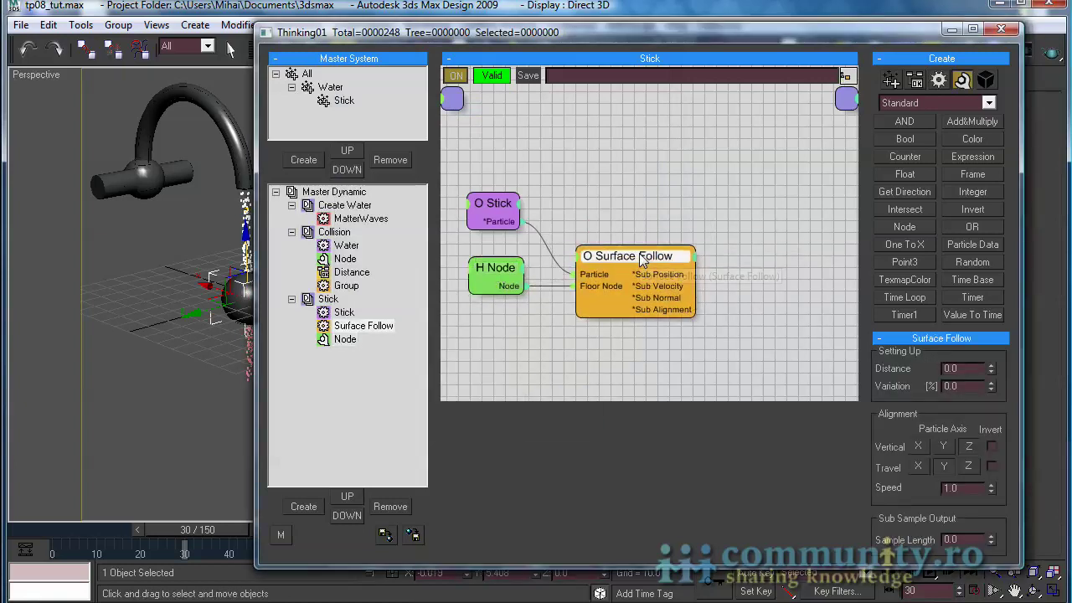
Set the Surface Follow operator's Distance to 1.0.
{"action": "scroll", "coordinate": [1005, 412], "scroll_direction": "down", "scroll_amount": 1}
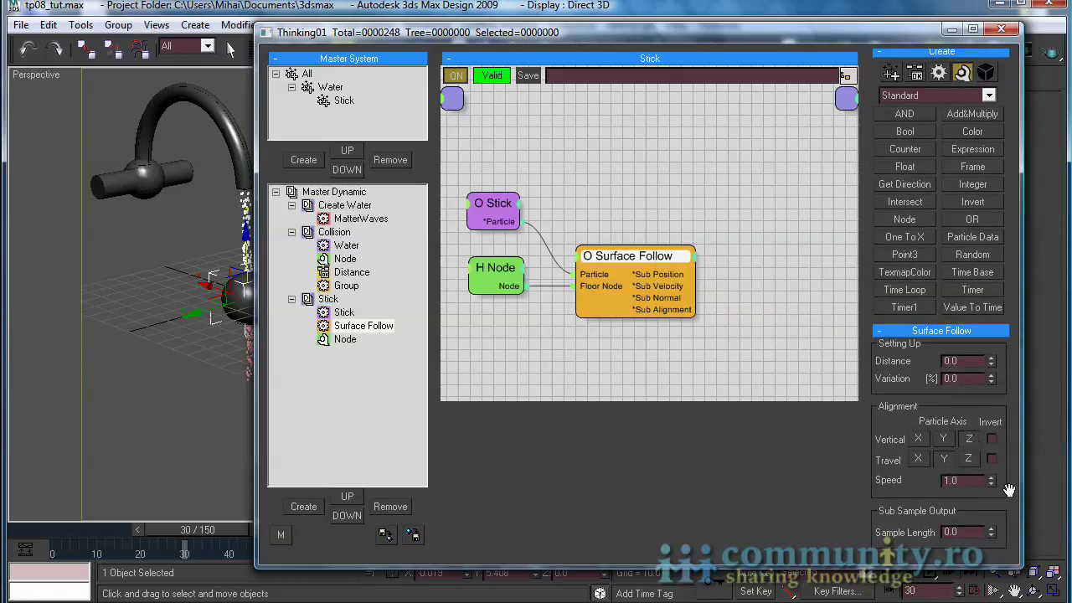
{"action": "left_click_drag", "start_coordinate": [191, 529], "coordinate": [161, 526]}
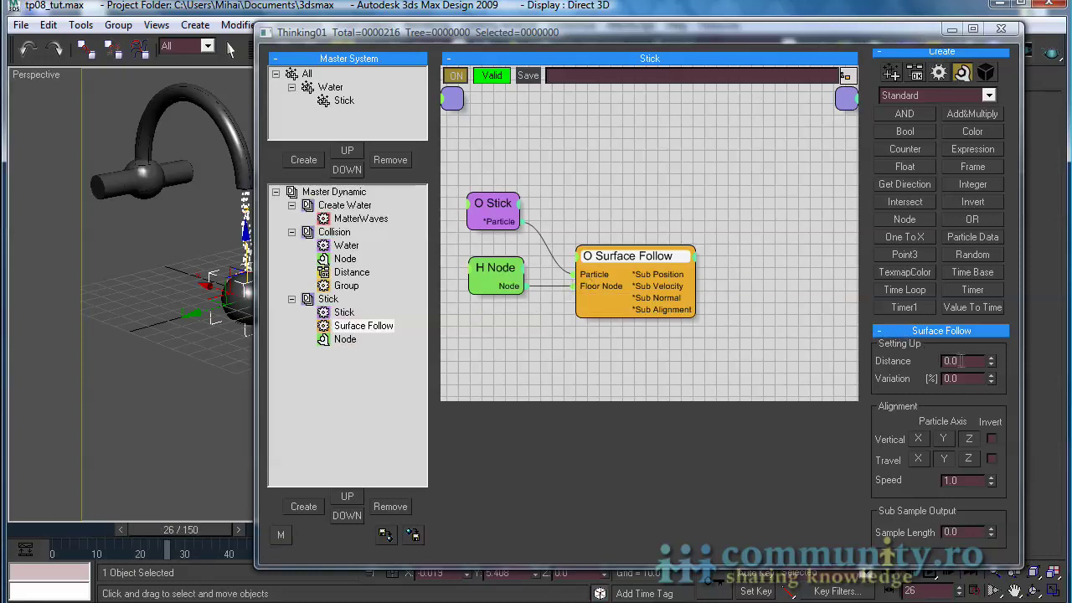
{"action": "double_click", "coordinate": [960, 360]}
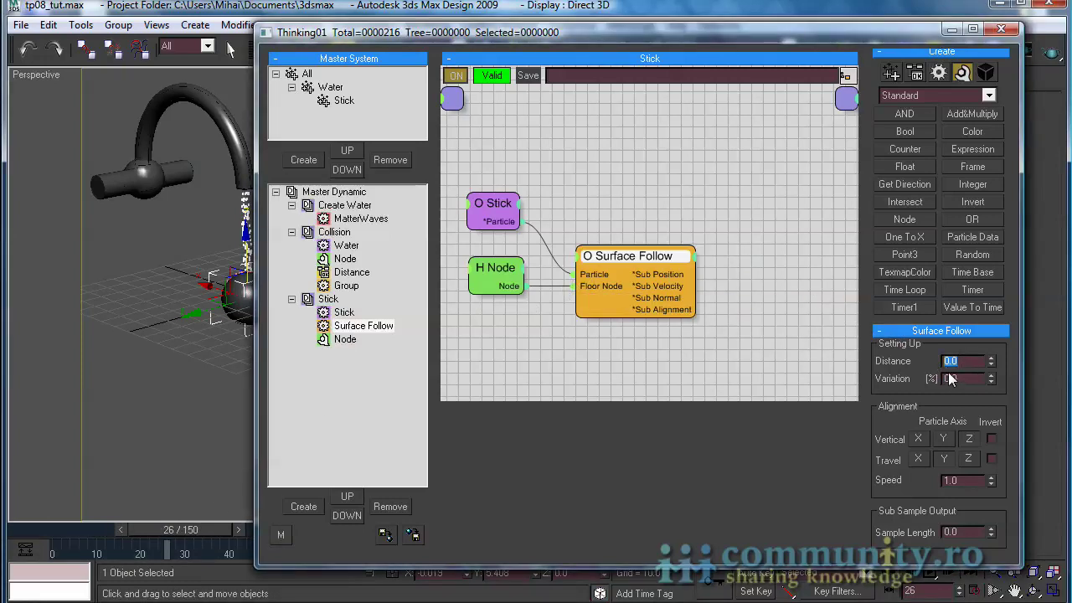
Scrub the animation through to frame 150 and examine closely how the particles behave on the sphere's surface.
{"action": "left_click_drag", "start_coordinate": [215, 529], "coordinate": [274, 511]}
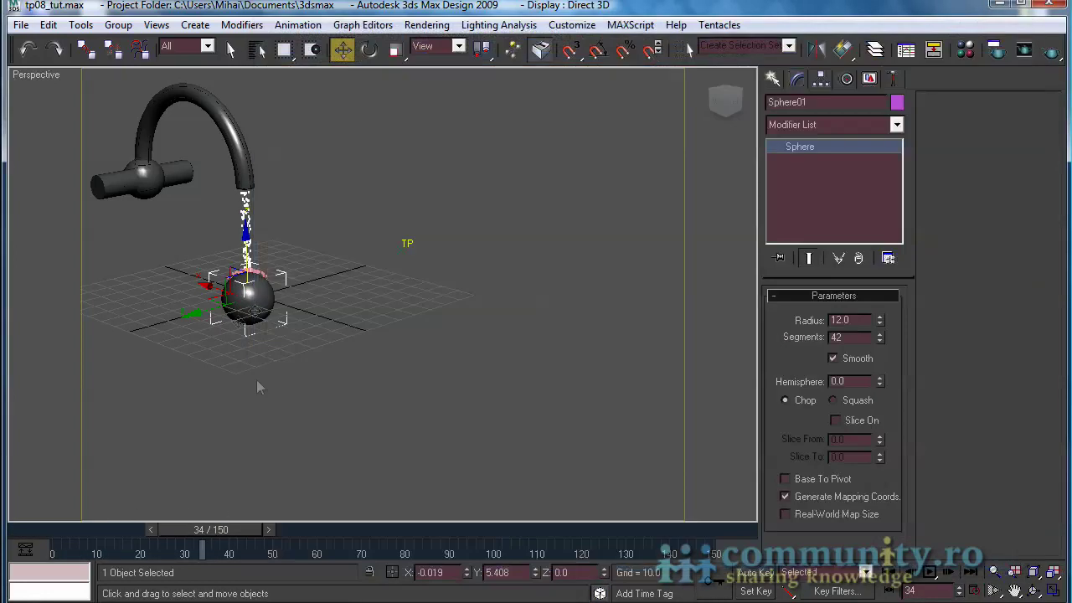
{"action": "key", "text": "alt+z"}
{"action": "left_click_drag", "start_coordinate": [256, 386], "coordinate": [254, 343]}
{"action": "left_click_drag", "start_coordinate": [237, 528], "coordinate": [720, 508]}
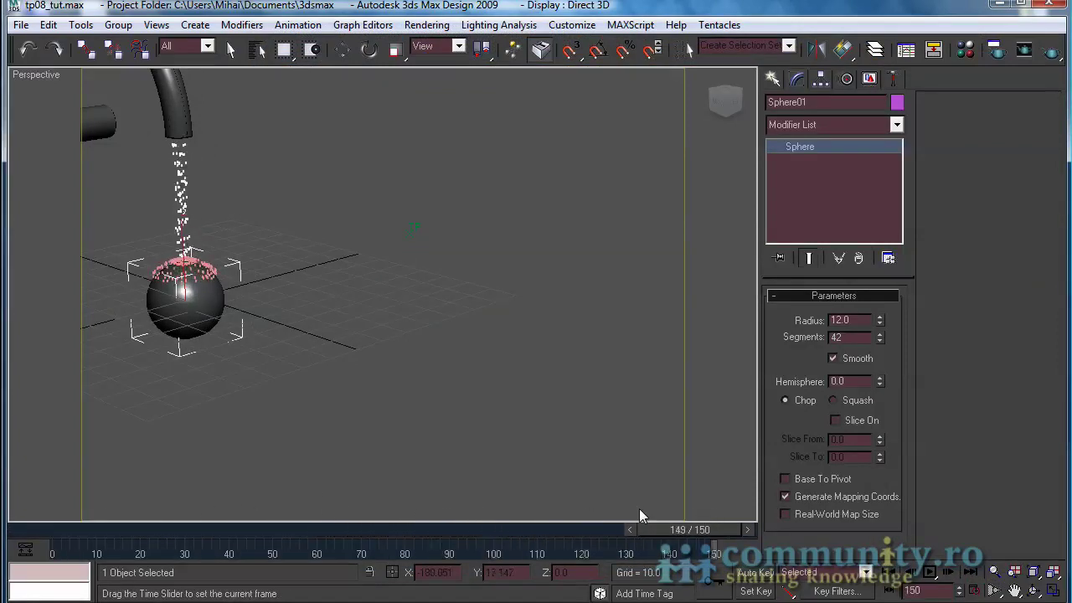
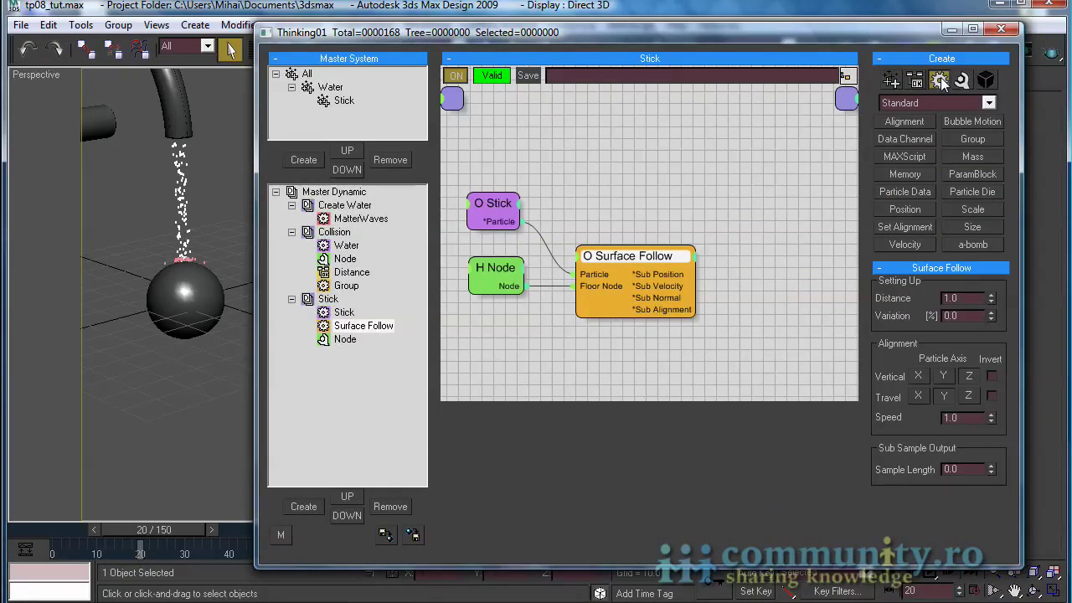
Add a StdForce operator to the Stick set, wire Stick's Particle output to it, and activate Gravity01.
{"action": "left_click", "coordinate": [952, 103]}
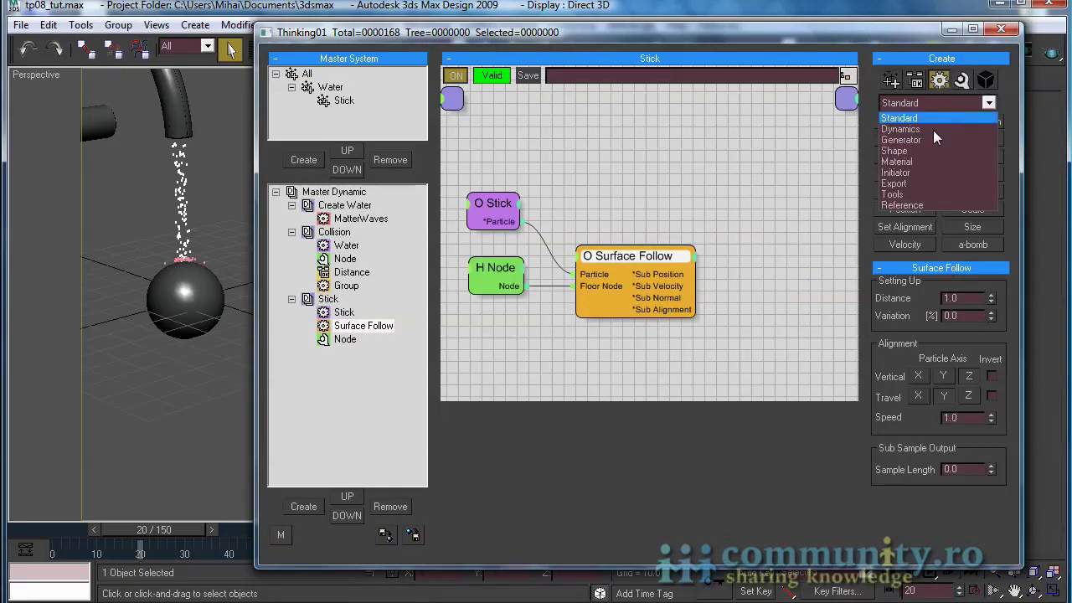
{"action": "left_click", "coordinate": [924, 128]}
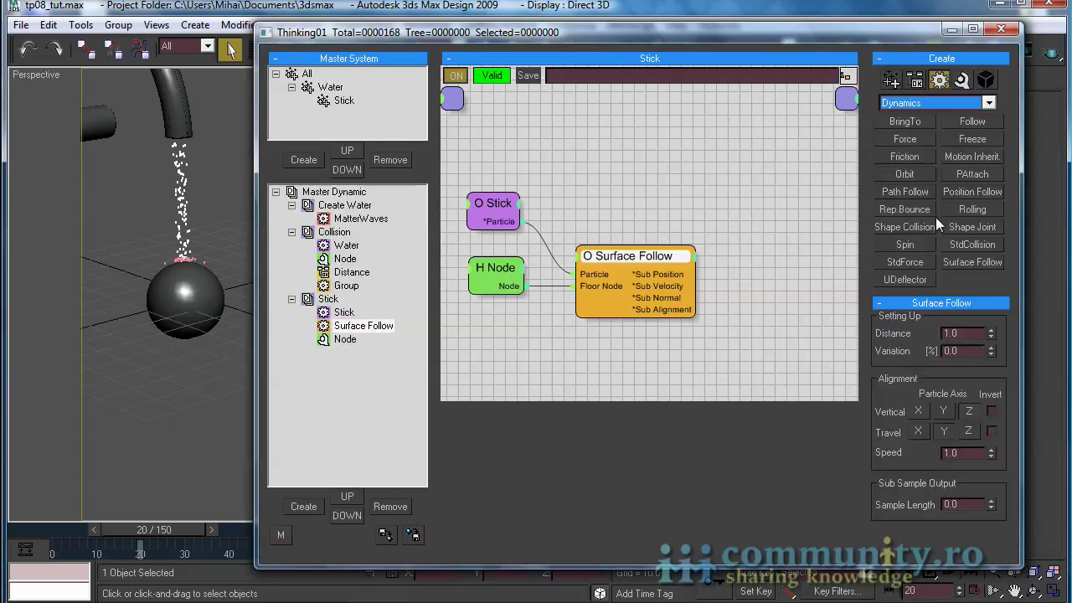
{"action": "left_click_drag", "start_coordinate": [906, 262], "coordinate": [630, 176]}
{"action": "left_click_drag", "start_coordinate": [494, 205], "coordinate": [624, 177]}
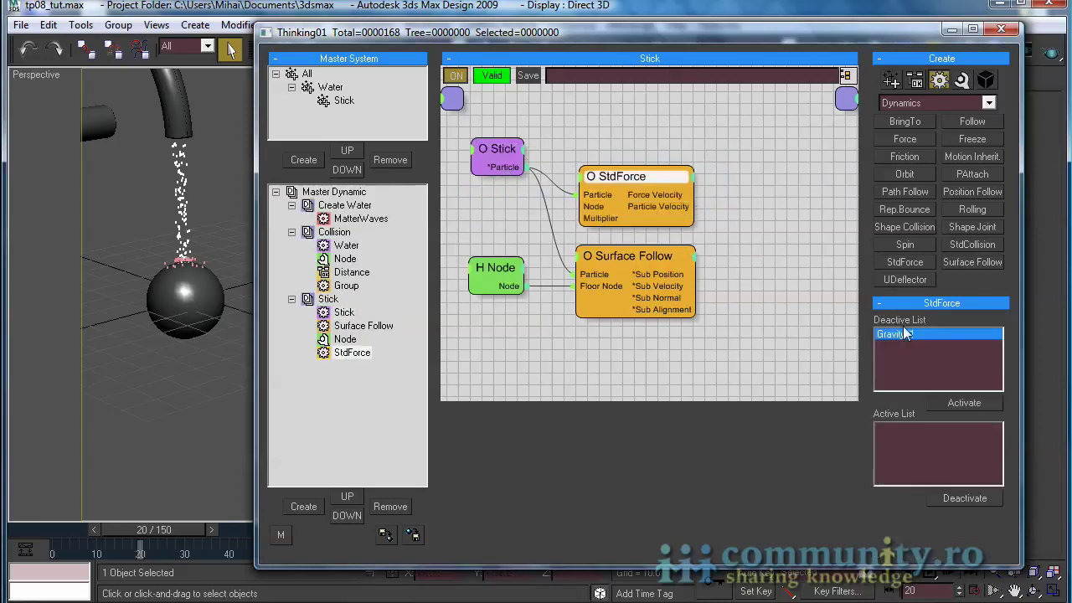
{"action": "left_click", "coordinate": [963, 402]}
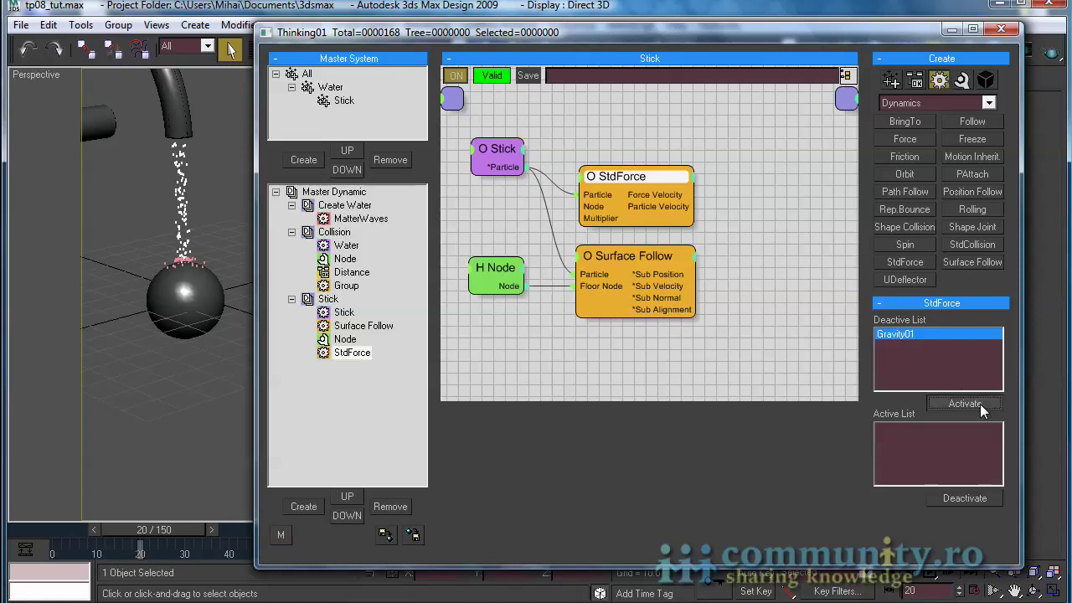
{"action": "left_click_drag", "start_coordinate": [154, 538], "coordinate": [223, 508]}
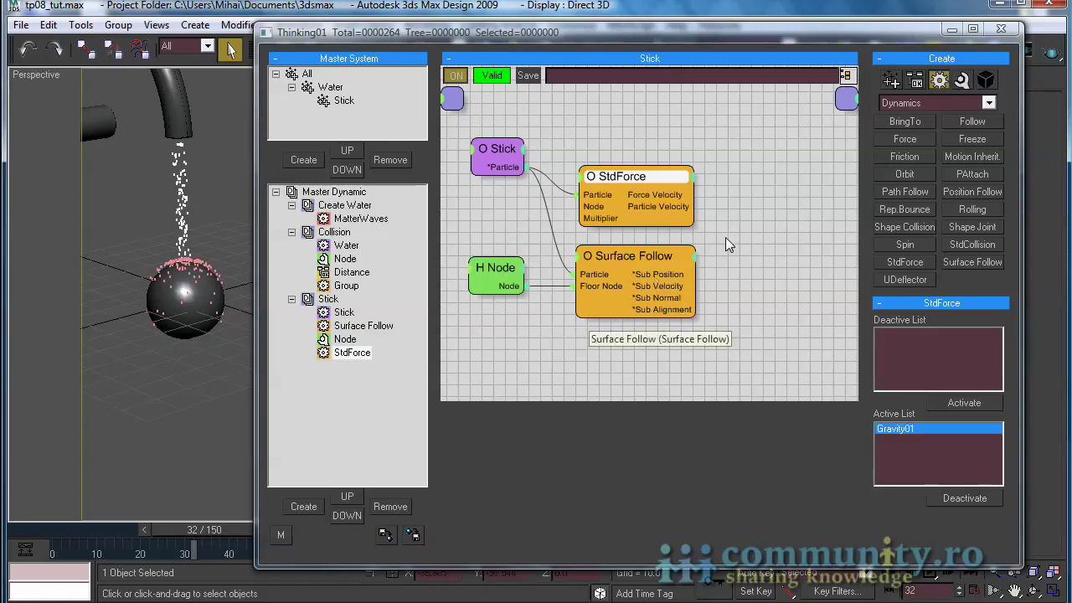
Add an Integer helper with a value of 2 and wire it to StdForce's Multiplier input.
{"action": "left_click", "coordinate": [963, 80]}
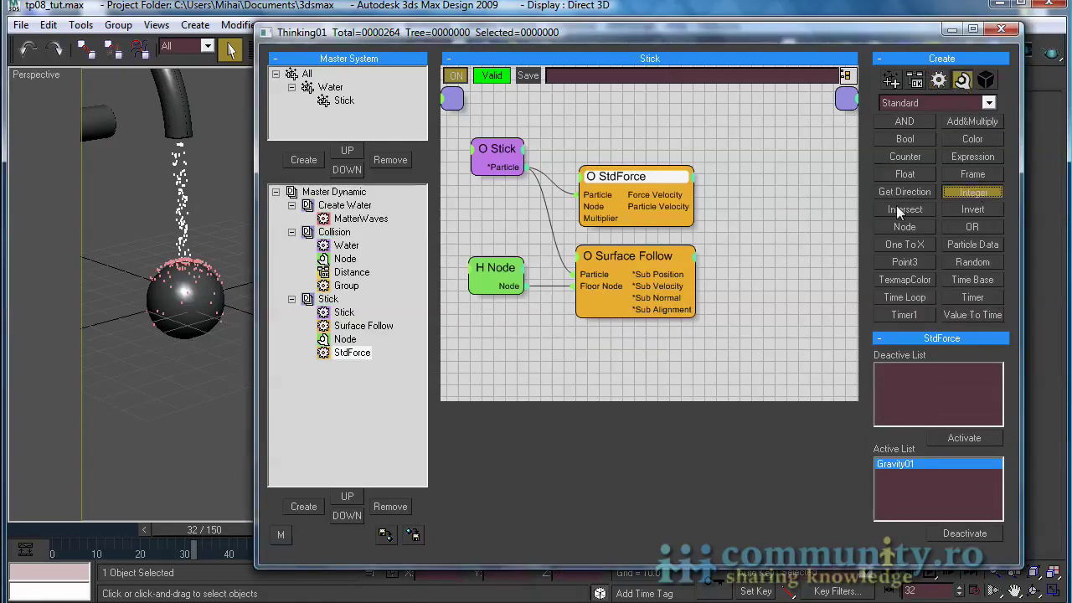
{"action": "left_click", "coordinate": [488, 209]}
{"action": "left_click_drag", "start_coordinate": [512, 232], "coordinate": [482, 222]}
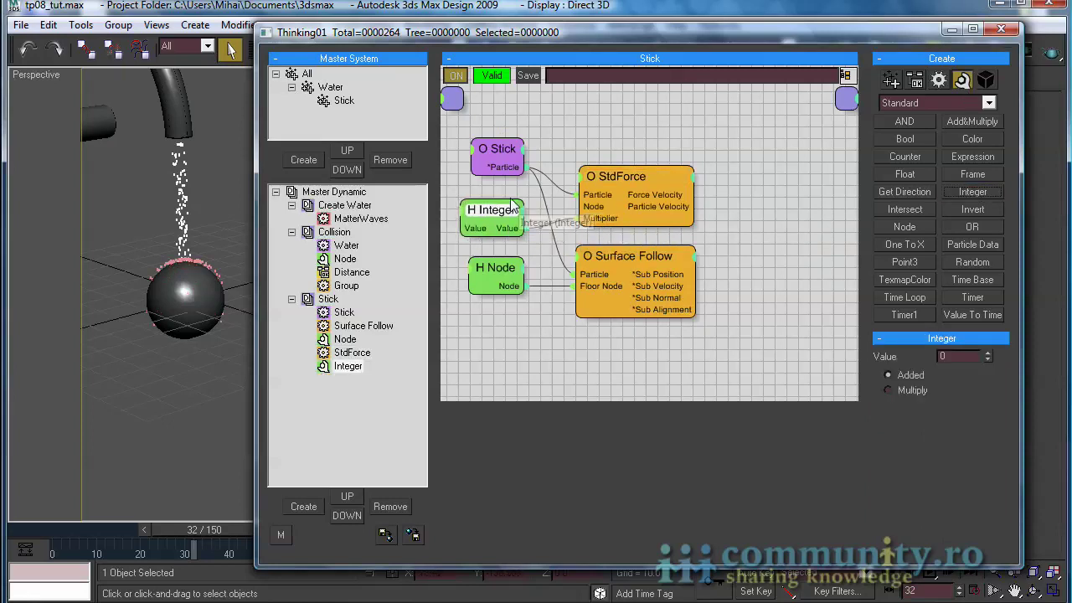
{"action": "left_click_drag", "start_coordinate": [498, 216], "coordinate": [579, 217]}
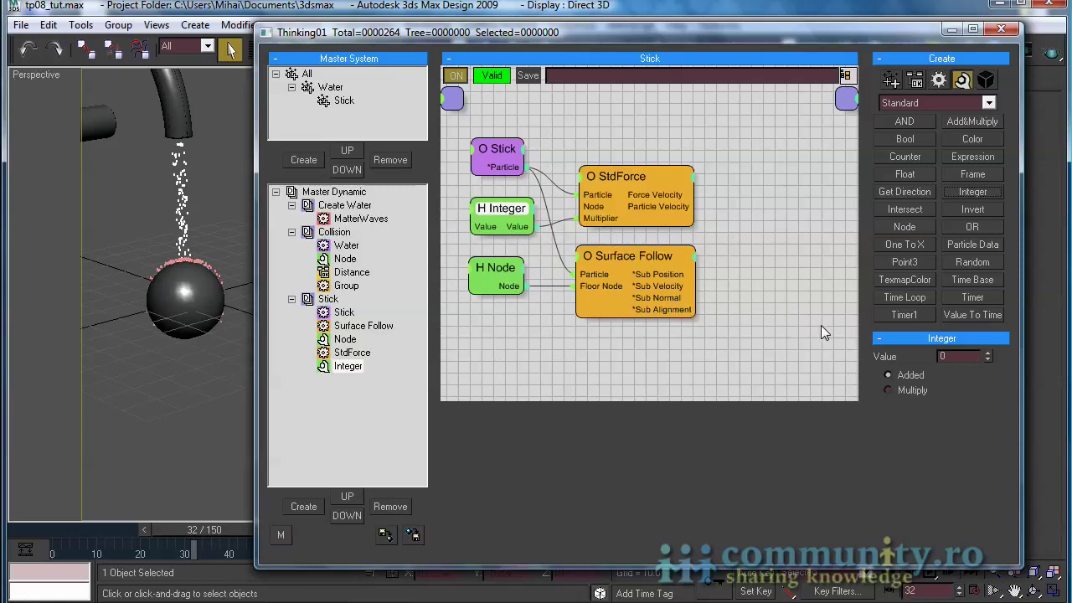
{"action": "double_click", "coordinate": [962, 357]}
{"action": "key", "text": "Return"}
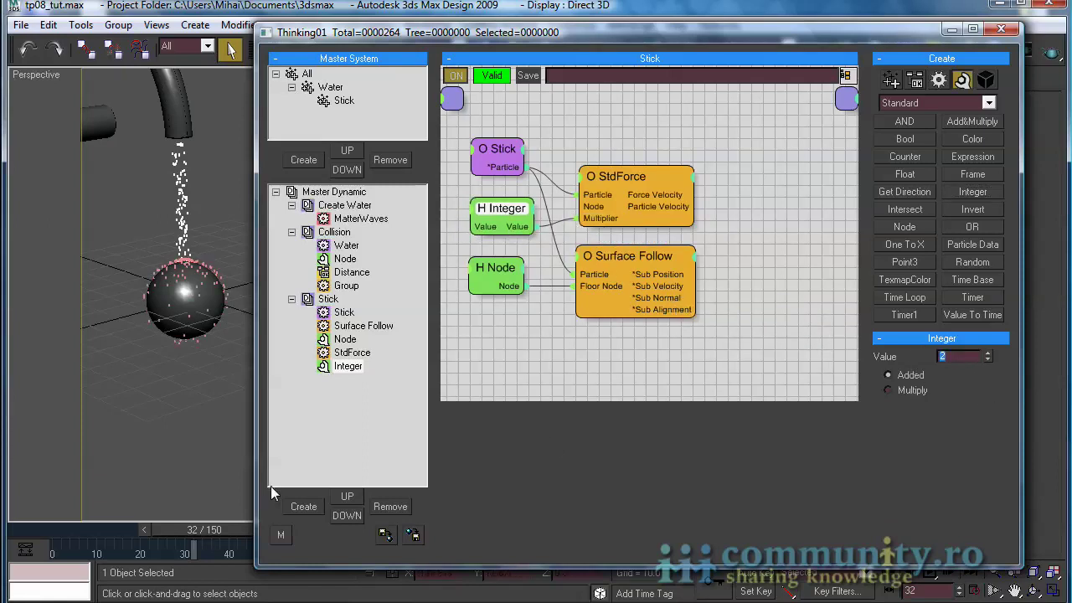
{"action": "left_click_drag", "start_coordinate": [200, 533], "coordinate": [119, 534]}
Add a Friction operator fed by Stick's Particle output, set its Friction to 4.0, and preview the particle flow.
{"action": "left_click_drag", "start_coordinate": [616, 176], "coordinate": [617, 184]}
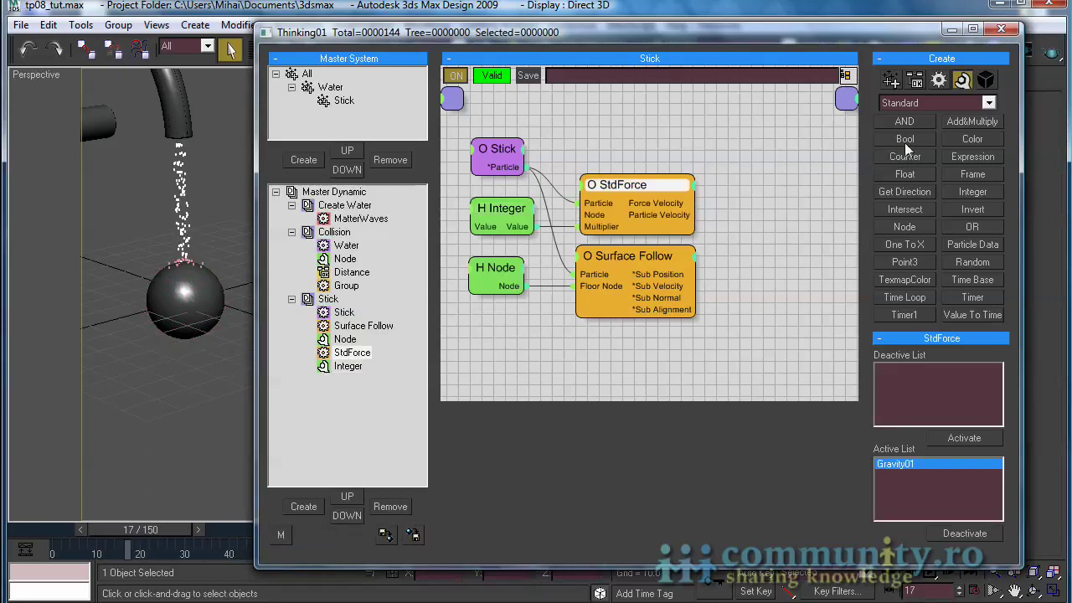
{"action": "left_click", "coordinate": [939, 80]}
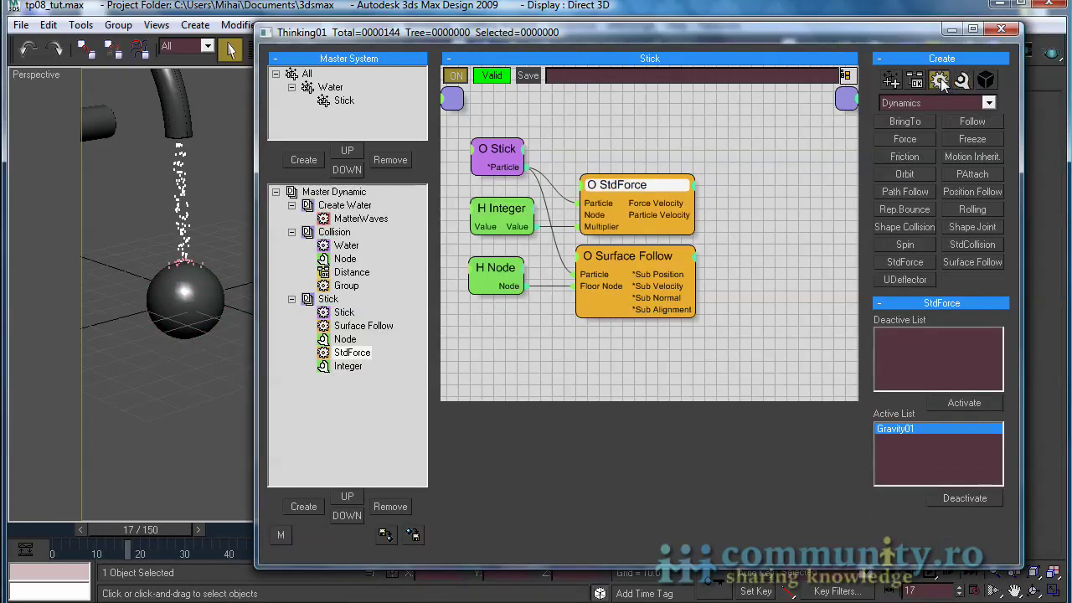
{"action": "left_click", "coordinate": [639, 124]}
{"action": "left_click_drag", "start_coordinate": [640, 123], "coordinate": [628, 104]}
{"action": "left_click_drag", "start_coordinate": [518, 161], "coordinate": [621, 109]}
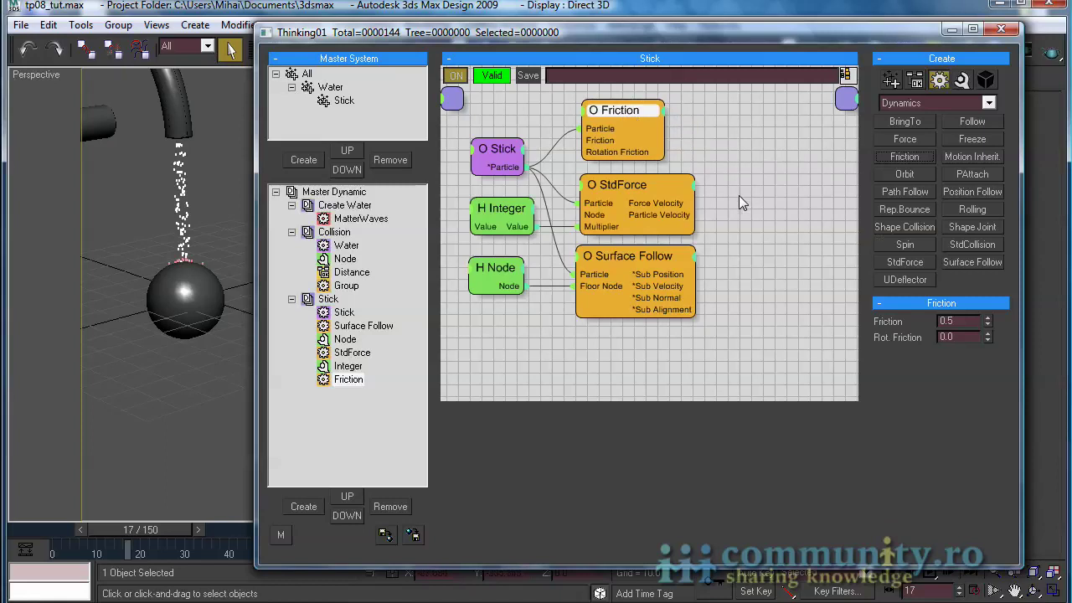
{"action": "left_click", "coordinate": [939, 322]}
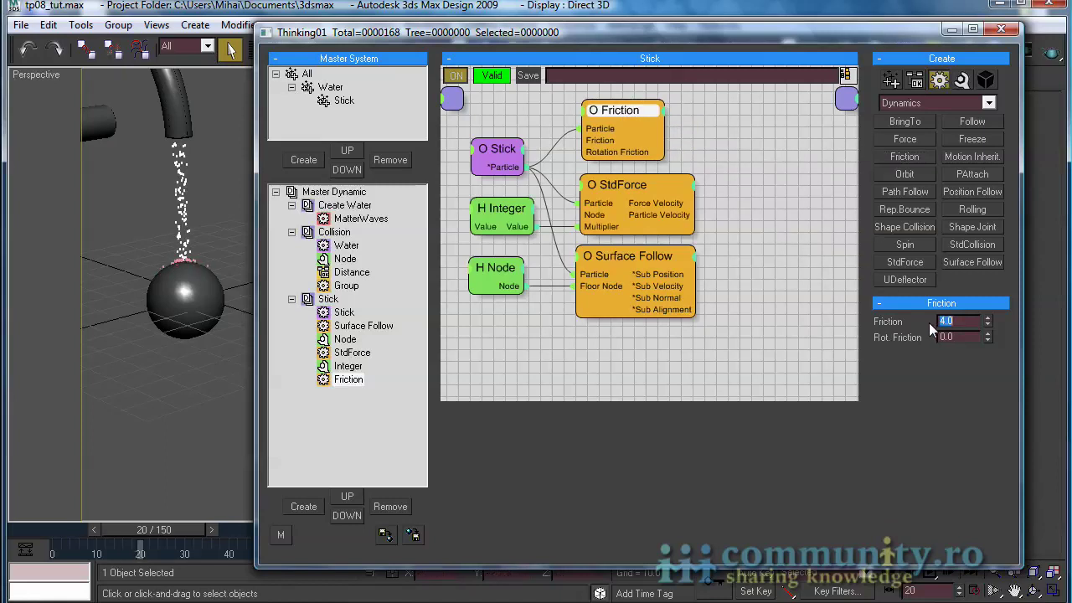
{"action": "left_click_drag", "start_coordinate": [157, 528], "coordinate": [193, 509]}
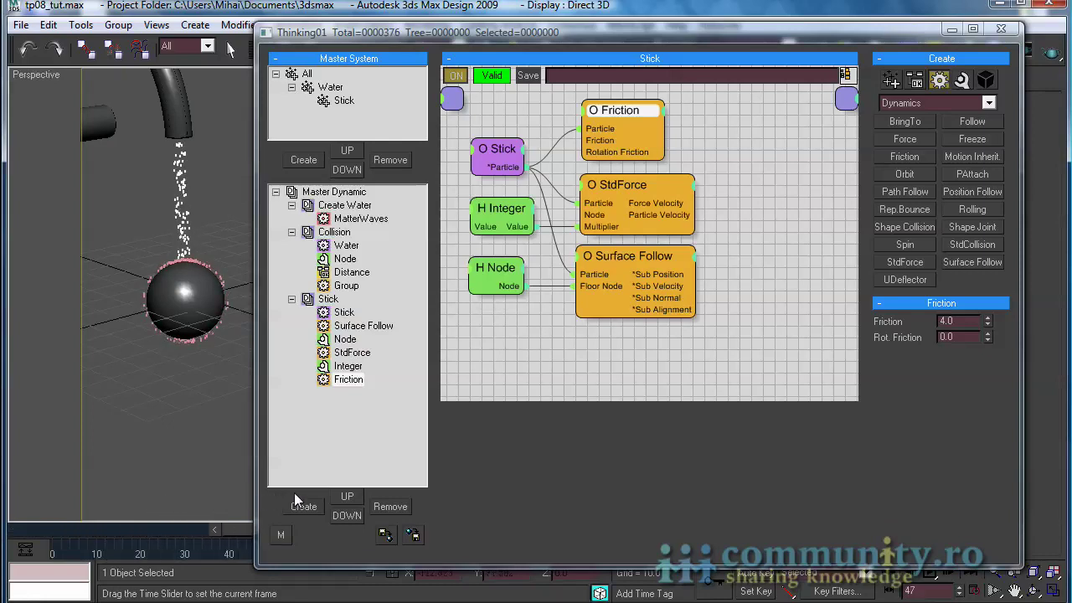
{"action": "left_click_drag", "start_coordinate": [245, 494], "coordinate": [126, 503]}
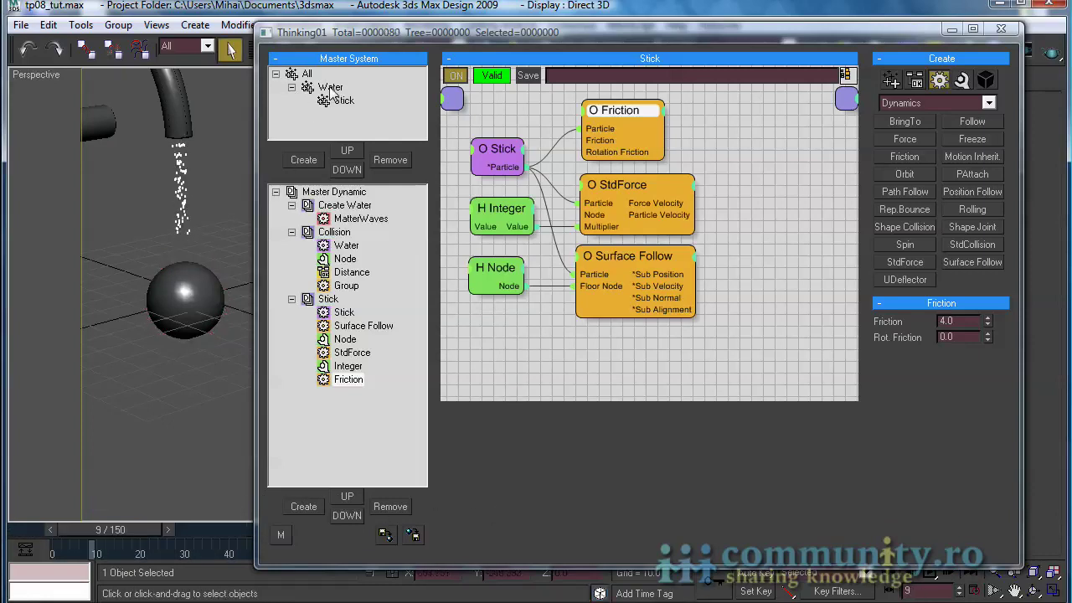
Create a particle group named Fall under the Water group.
{"action": "left_click", "coordinate": [331, 88]}
{"action": "left_click", "coordinate": [317, 157]}
{"action": "left_click", "coordinate": [348, 114]}
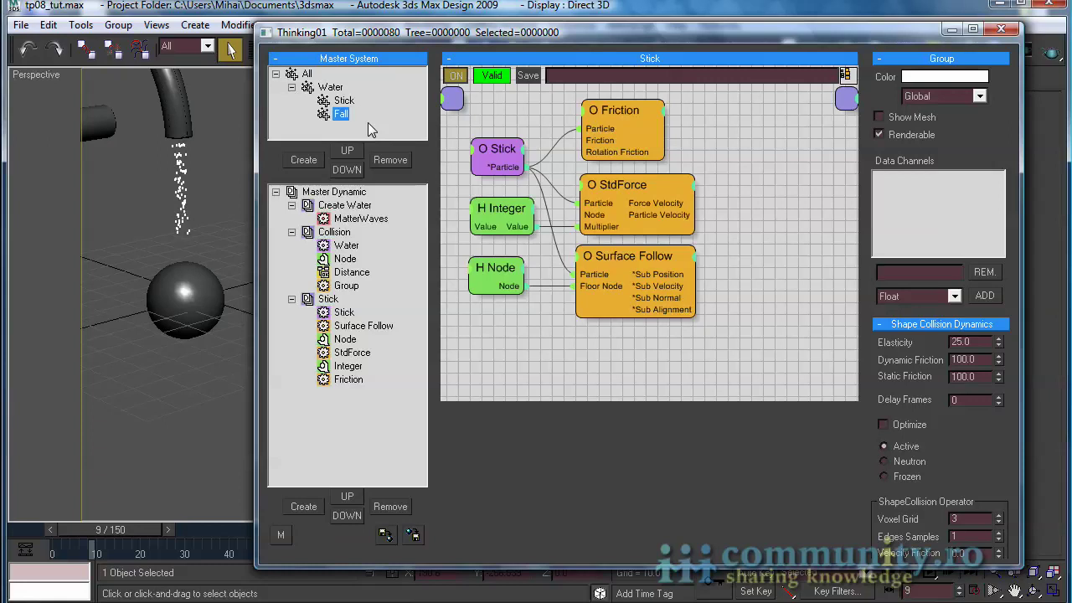
Hide the unused ports of the StdForce, Surface Follow and Friction operators and tidy the node layout.
{"action": "right_click", "coordinate": [617, 185]}
{"action": "key", "text": "Escape"}
{"action": "right_click", "coordinate": [634, 270]}
{"action": "key", "text": "Escape"}
{"action": "left_click_drag", "start_coordinate": [612, 183], "coordinate": [612, 205]}
{"action": "left_click", "coordinate": [502, 210]}
{"action": "left_click", "coordinate": [619, 113]}
{"action": "right_click", "coordinate": [637, 117]}
{"action": "left_click", "coordinate": [603, 279]}
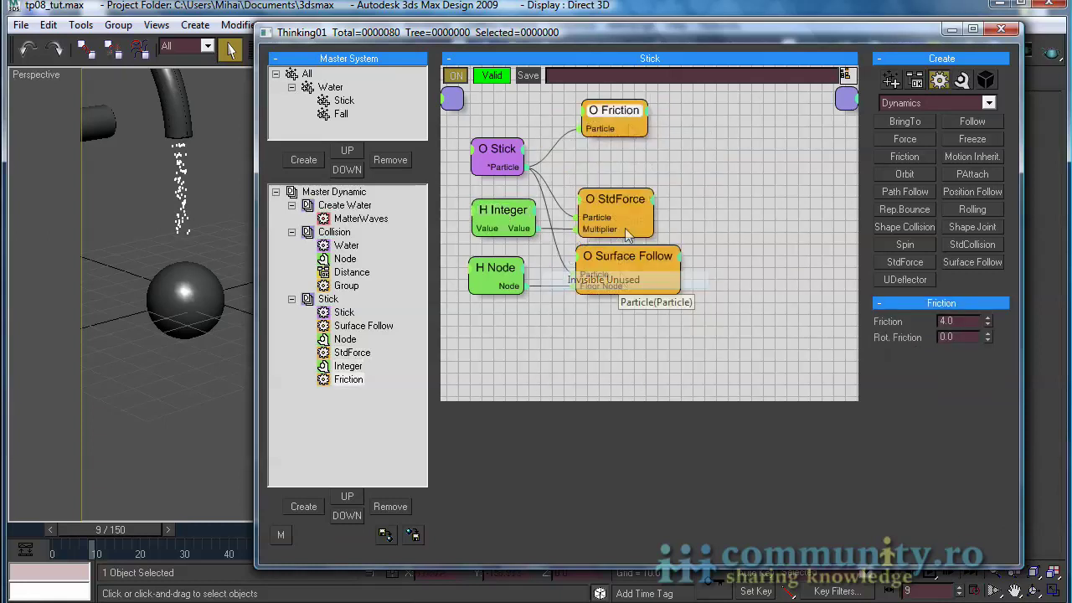
{"action": "left_click_drag", "start_coordinate": [615, 111], "coordinate": [613, 104]}
Expose the Stick node's Age output and wire it to the Value input of a new Threshold condition.
{"action": "left_click", "coordinate": [524, 162]}
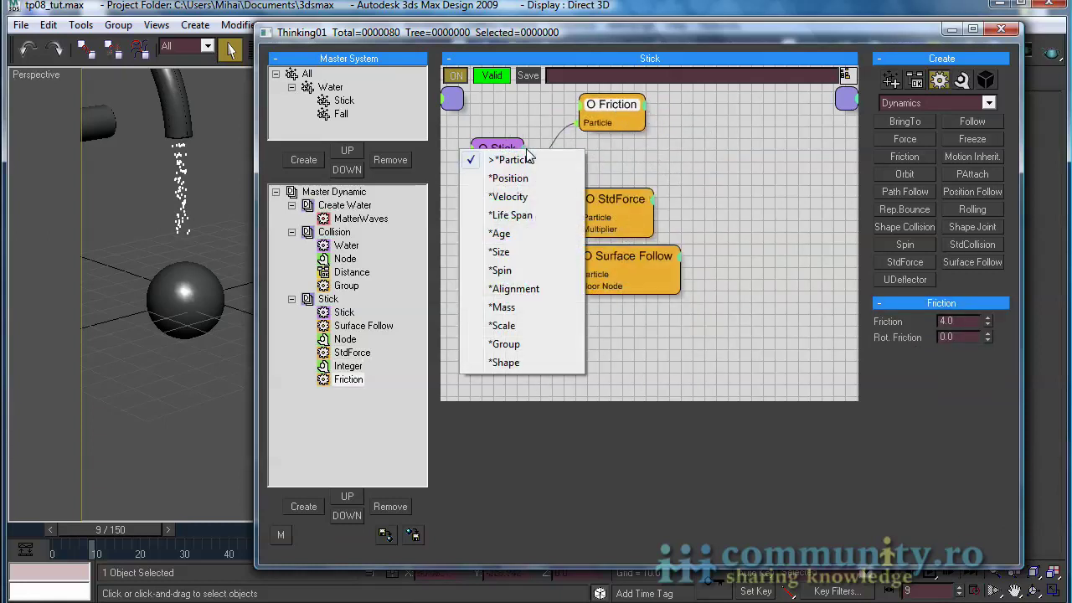
{"action": "left_click", "coordinate": [521, 232]}
{"action": "left_click_drag", "start_coordinate": [507, 151], "coordinate": [512, 151]}
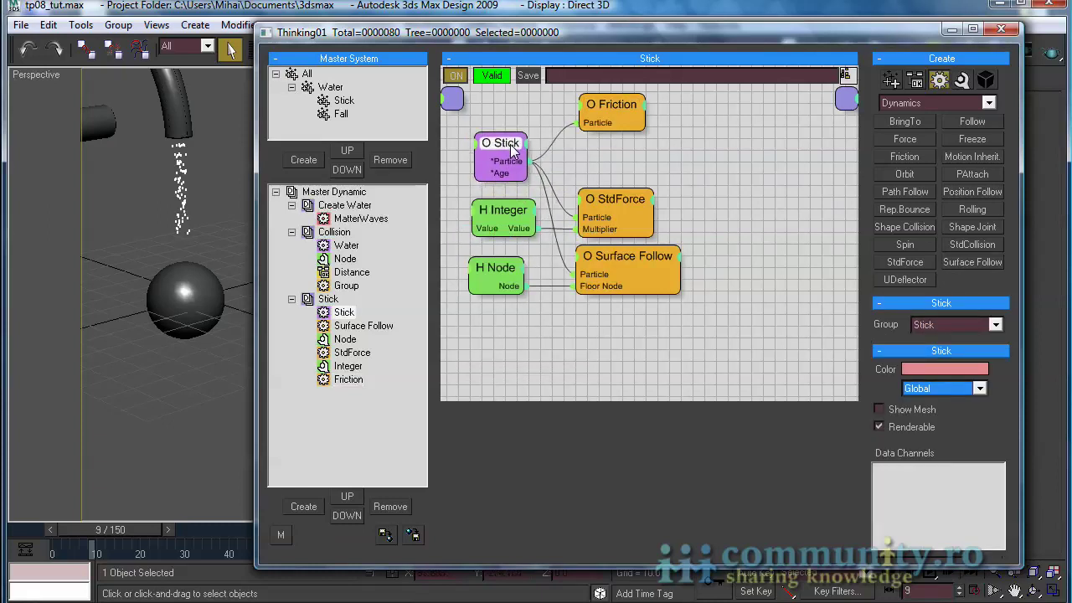
{"action": "left_click", "coordinate": [916, 79]}
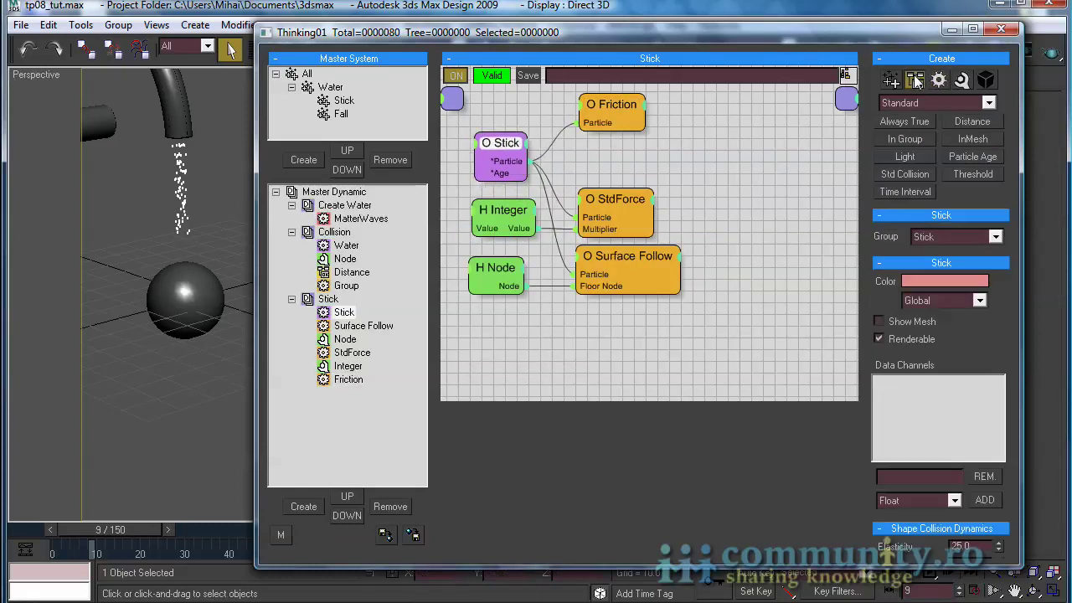
{"action": "left_click", "coordinate": [975, 174]}
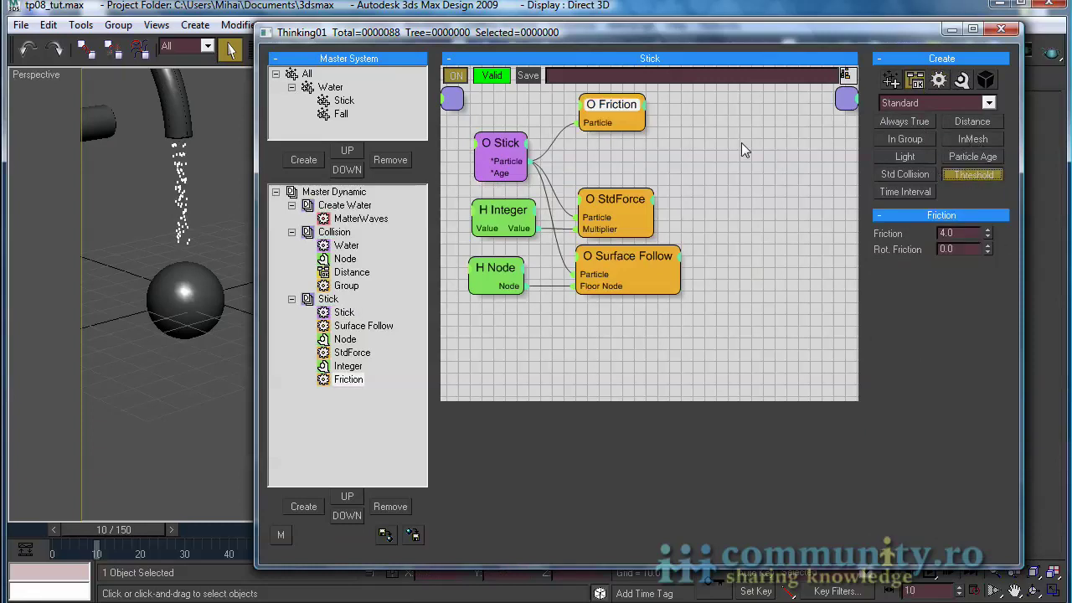
{"action": "left_click", "coordinate": [624, 151]}
{"action": "left_click_drag", "start_coordinate": [657, 165], "coordinate": [615, 157]}
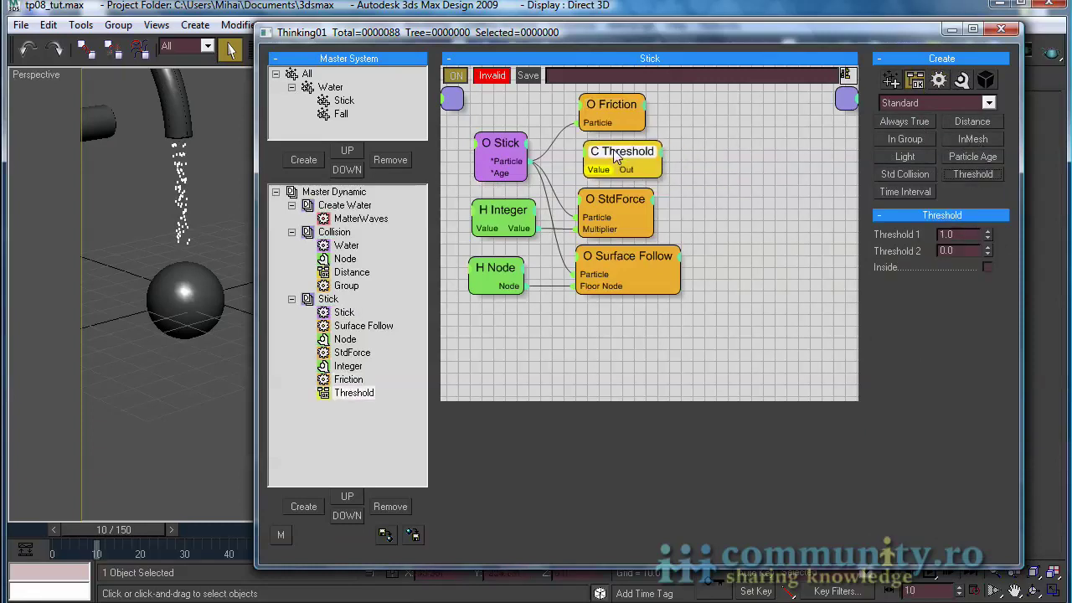
{"action": "left_click_drag", "start_coordinate": [529, 172], "coordinate": [621, 152]}
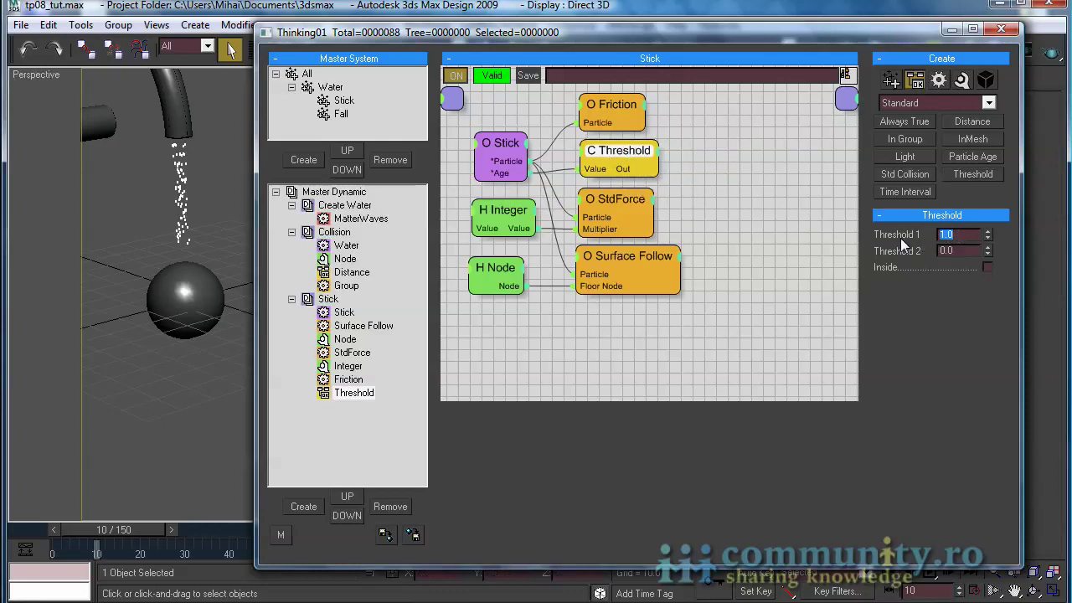
Set the Threshold condition's Threshold 1 to 0 and Threshold 2 to 43, using the animation to judge the timing.
{"action": "type", "text": "0"}
{"action": "left_click_drag", "start_coordinate": [102, 529], "coordinate": [239, 525]}
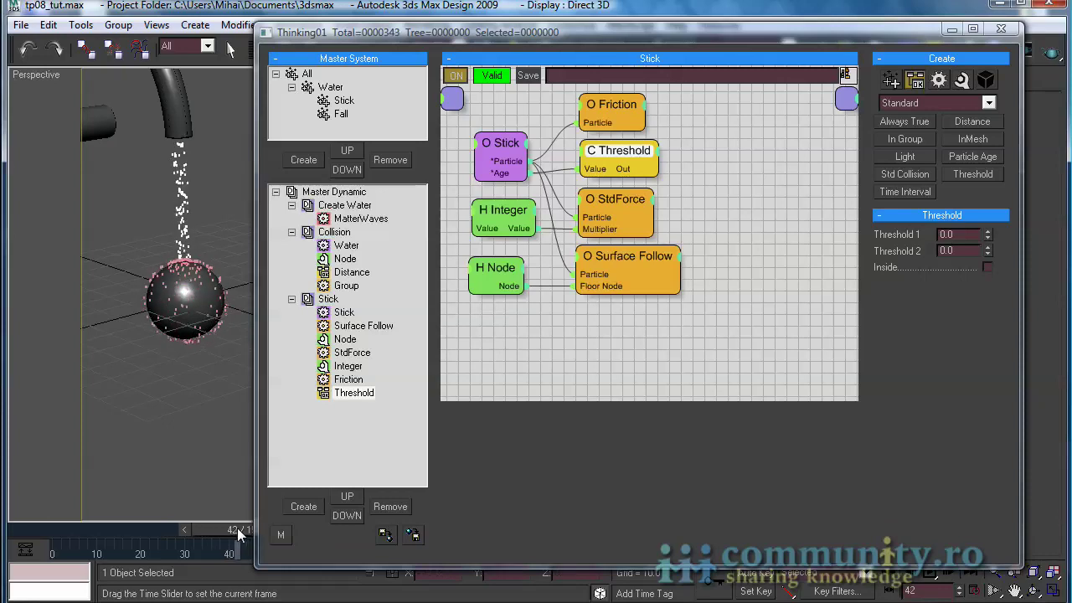
{"action": "left_click", "coordinate": [967, 250]}
{"action": "type", "text": "43"}
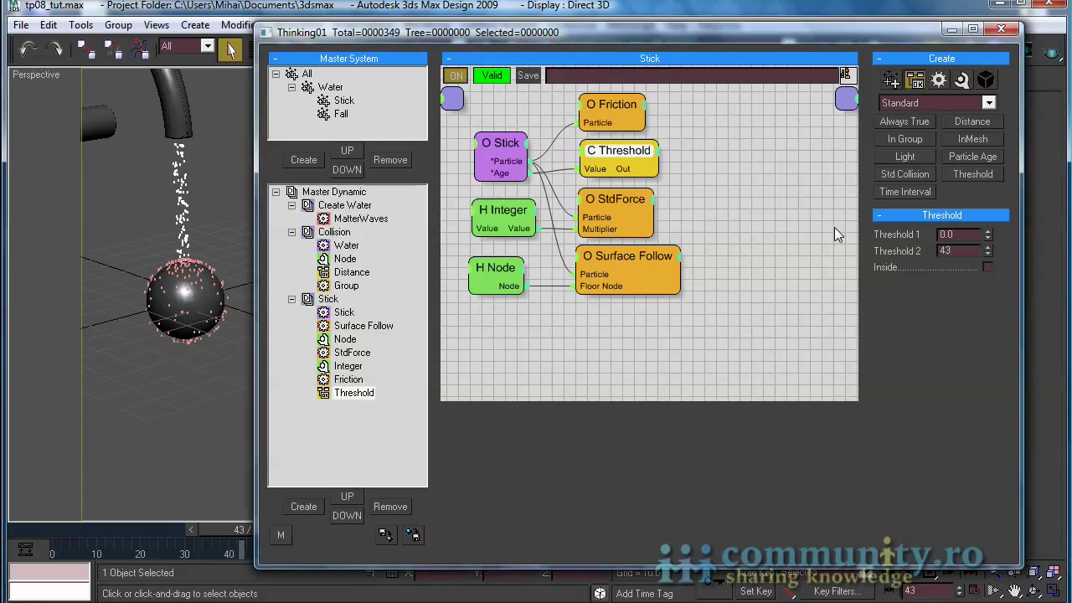
Add a Group operator, wire Stick's Particle output to its Particle input, and wire Threshold's Out to its exposed ON input.
{"action": "left_click", "coordinate": [945, 83]}
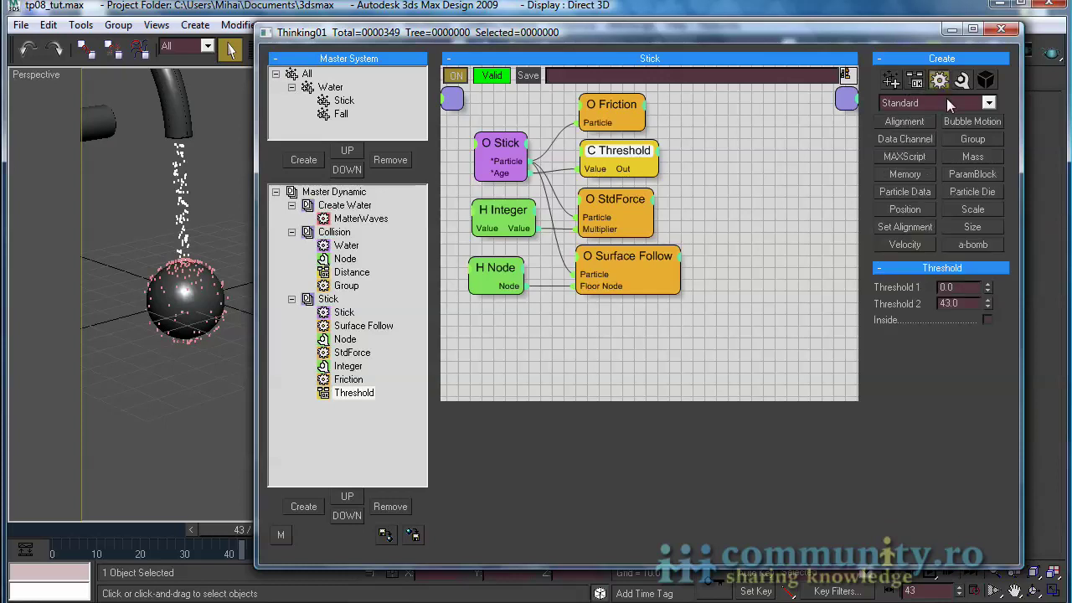
{"action": "left_click", "coordinate": [972, 139]}
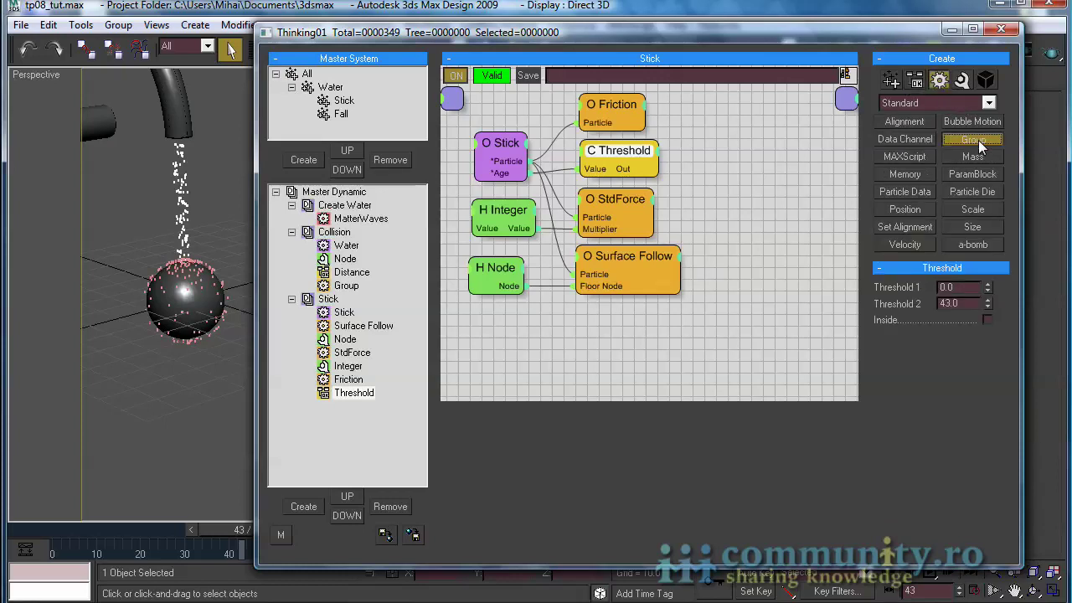
{"action": "left_click", "coordinate": [750, 130]}
{"action": "left_click_drag", "start_coordinate": [777, 142], "coordinate": [742, 128]}
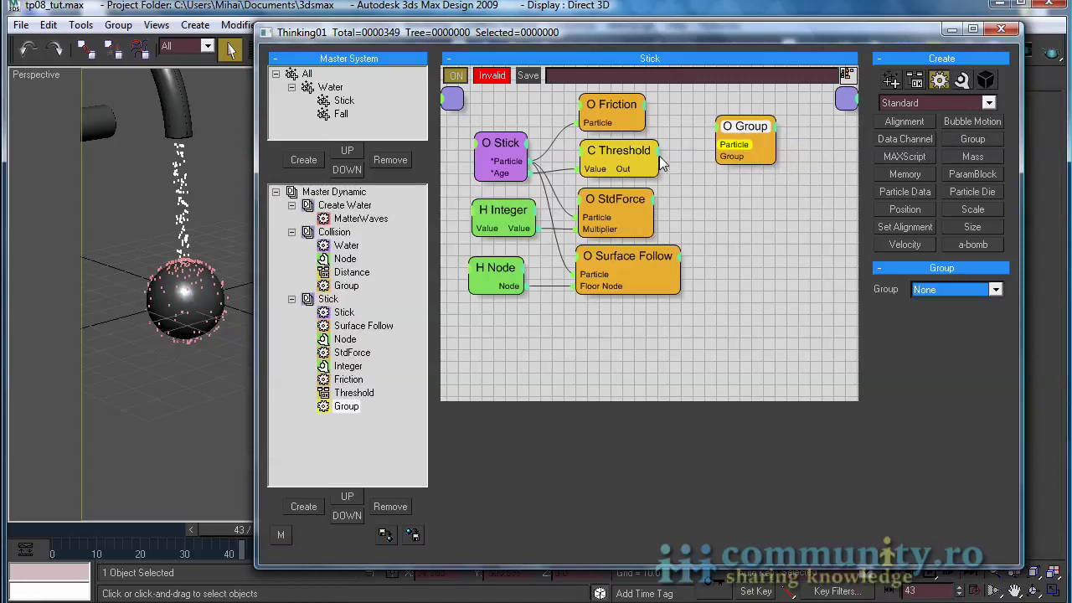
{"action": "left_click_drag", "start_coordinate": [623, 168], "coordinate": [725, 143]}
{"action": "right_click", "coordinate": [718, 134]}
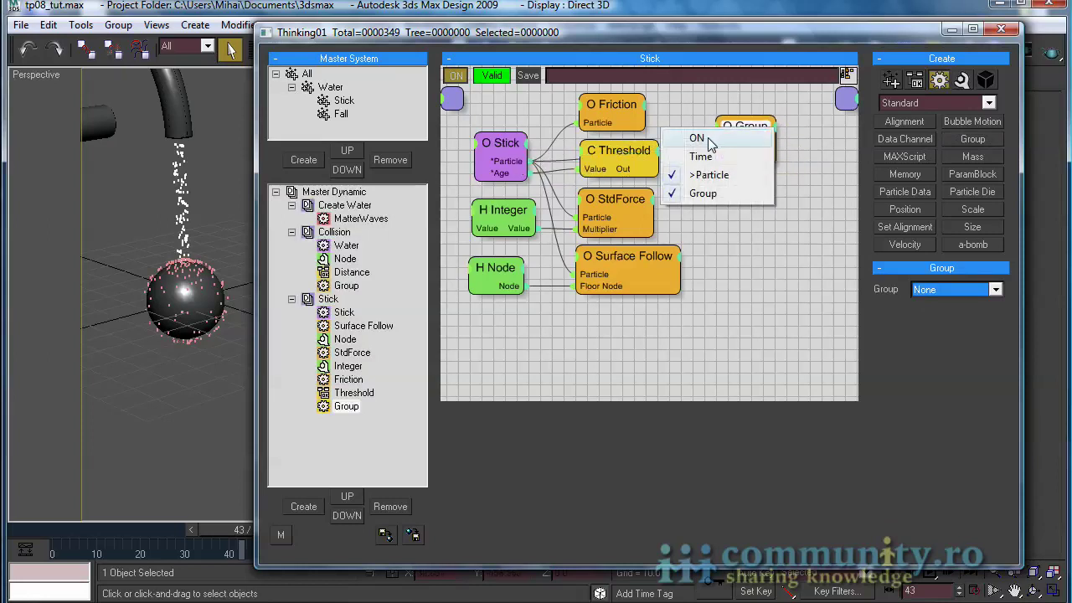
{"action": "left_click", "coordinate": [728, 137]}
{"action": "left_click_drag", "start_coordinate": [659, 167], "coordinate": [740, 124]}
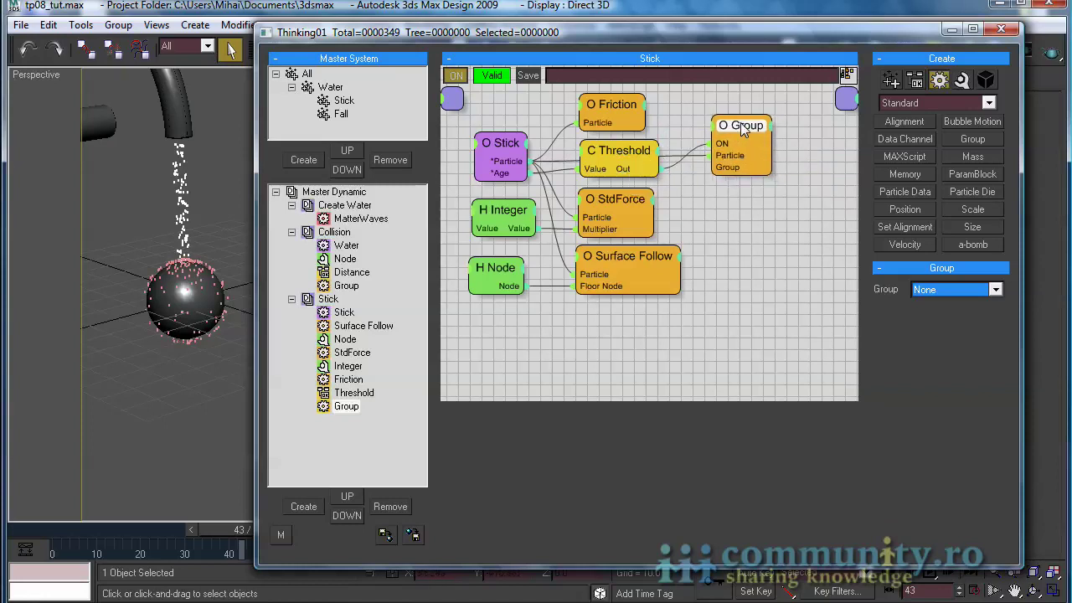
Set the Group operator's group to Fall, color the Fall group light blue, and scrub to frame 60.
{"action": "left_click", "coordinate": [944, 289]}
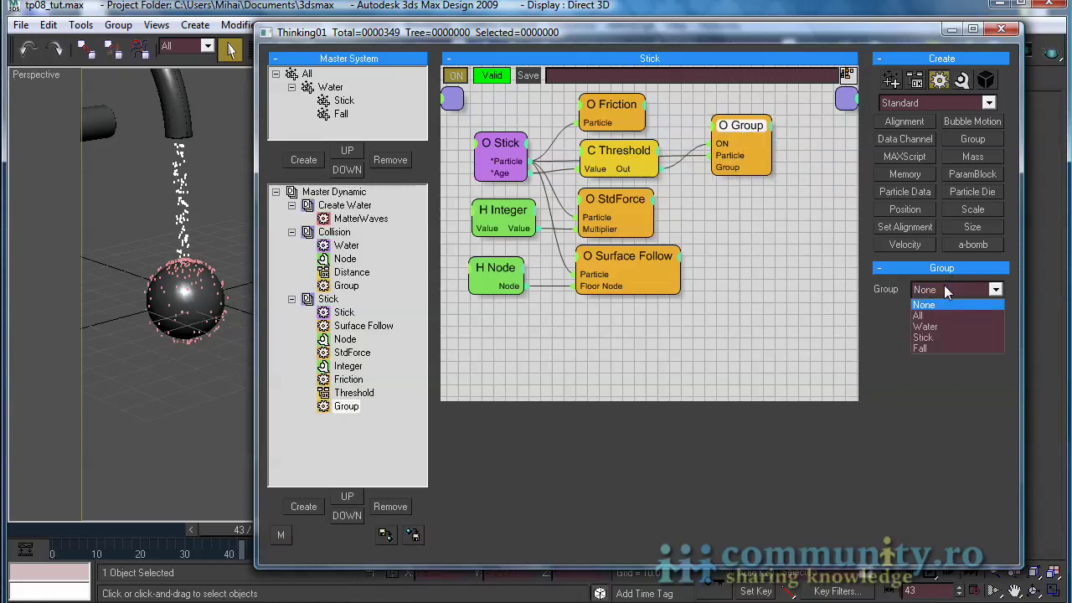
{"action": "left_click", "coordinate": [932, 347]}
{"action": "left_click", "coordinate": [340, 114]}
{"action": "left_click", "coordinate": [935, 81]}
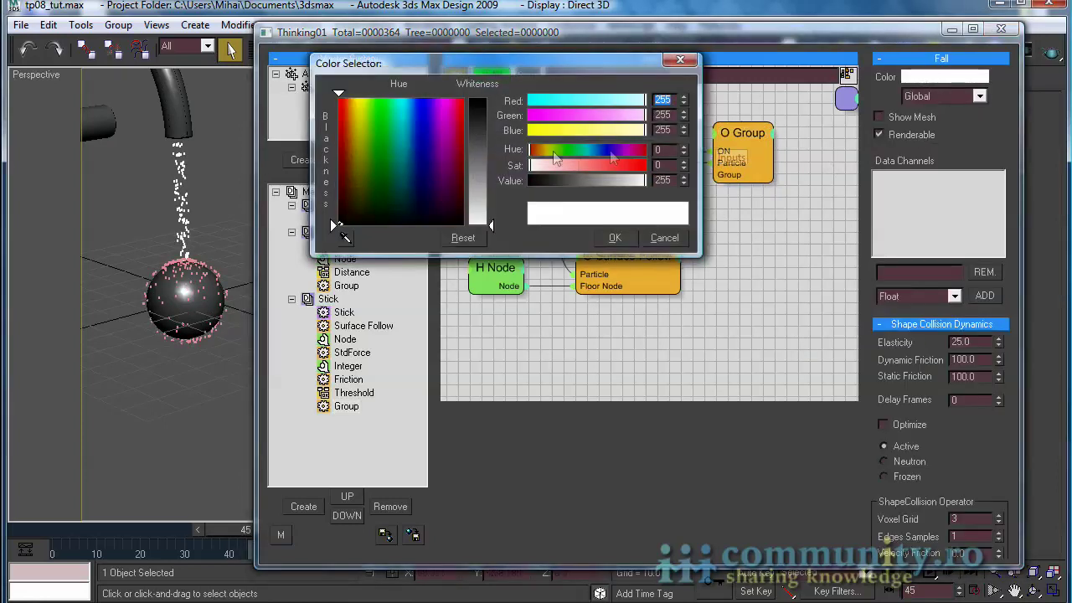
{"action": "left_click_drag", "start_coordinate": [366, 135], "coordinate": [411, 155]}
{"action": "left_click_drag", "start_coordinate": [530, 165], "coordinate": [557, 165]}
{"action": "left_click", "coordinate": [614, 237]}
{"action": "left_click_drag", "start_coordinate": [743, 132], "coordinate": [741, 125]}
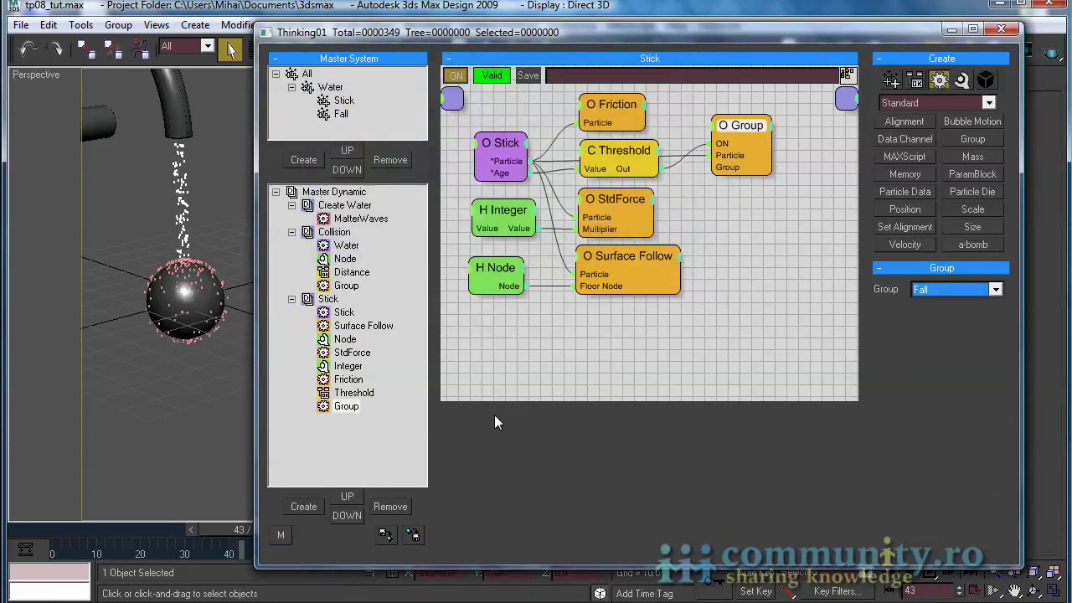
{"action": "left_click_drag", "start_coordinate": [228, 528], "coordinate": [301, 518]}
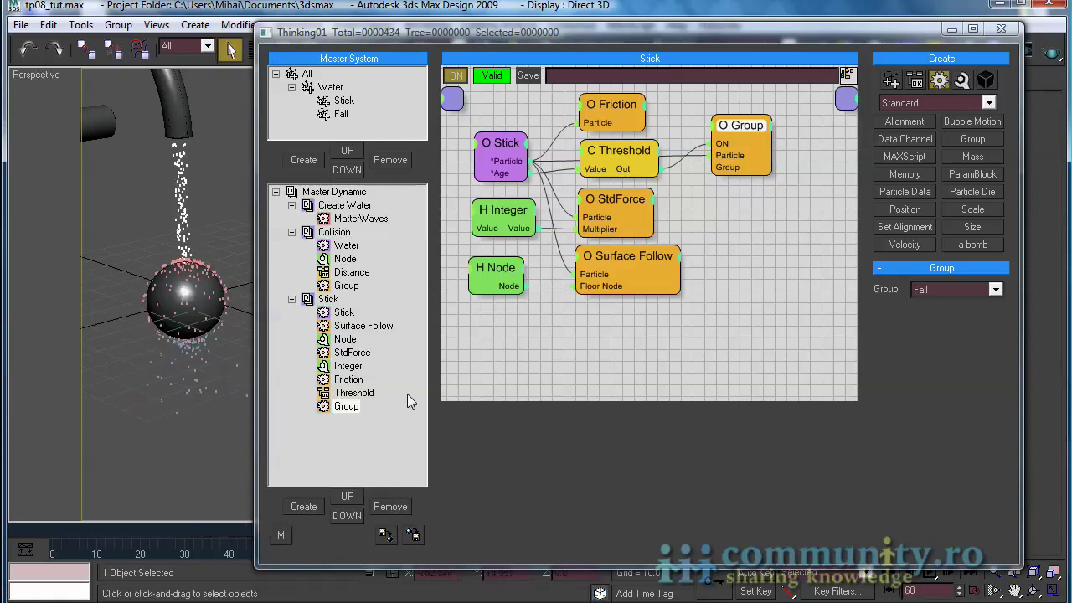
Create a new dynamic set under Master Dynamic and name it Fall.
{"action": "left_click", "coordinate": [350, 195]}
{"action": "left_click", "coordinate": [306, 505]}
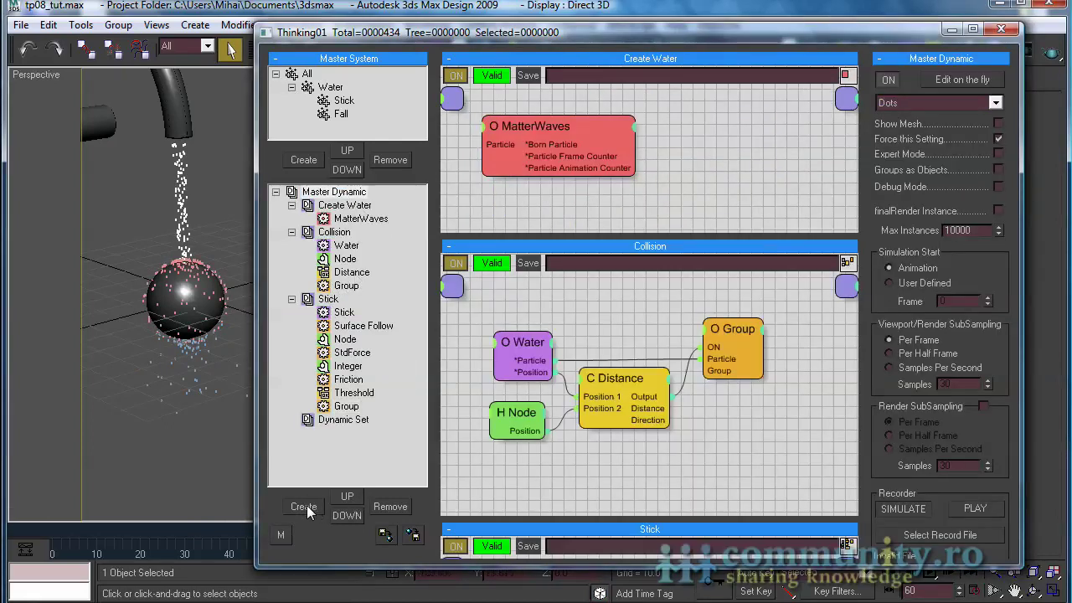
{"action": "left_click", "coordinate": [342, 419]}
{"action": "type", "text": "Fall"}
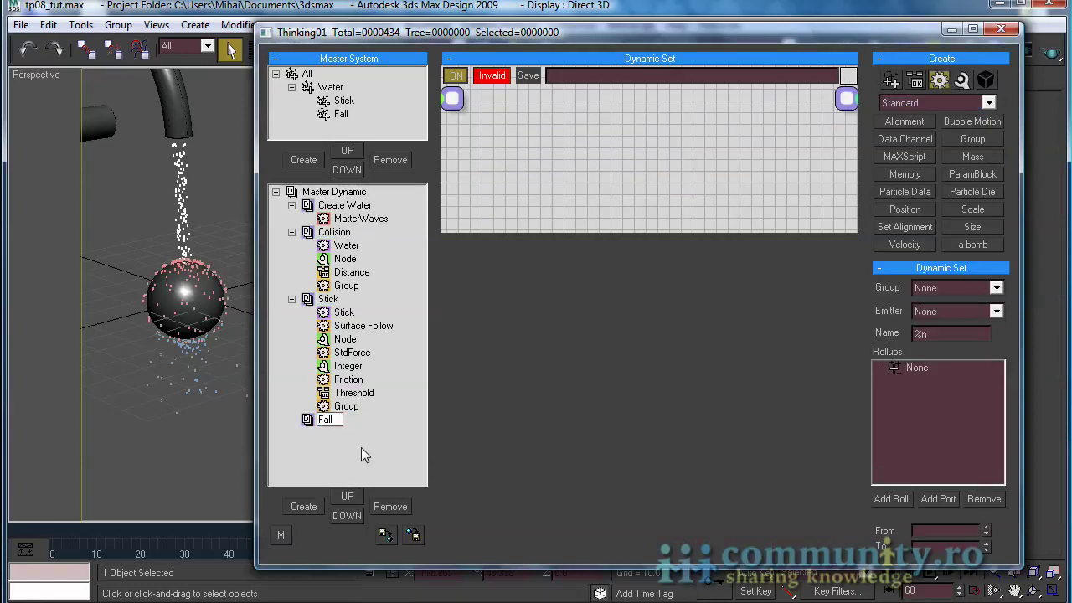
{"action": "key", "text": "Return"}
Add a PPass initiator to the Fall dynamic set with its group set to Fall, and enlarge the set's node area.
{"action": "left_click", "coordinate": [989, 102]}
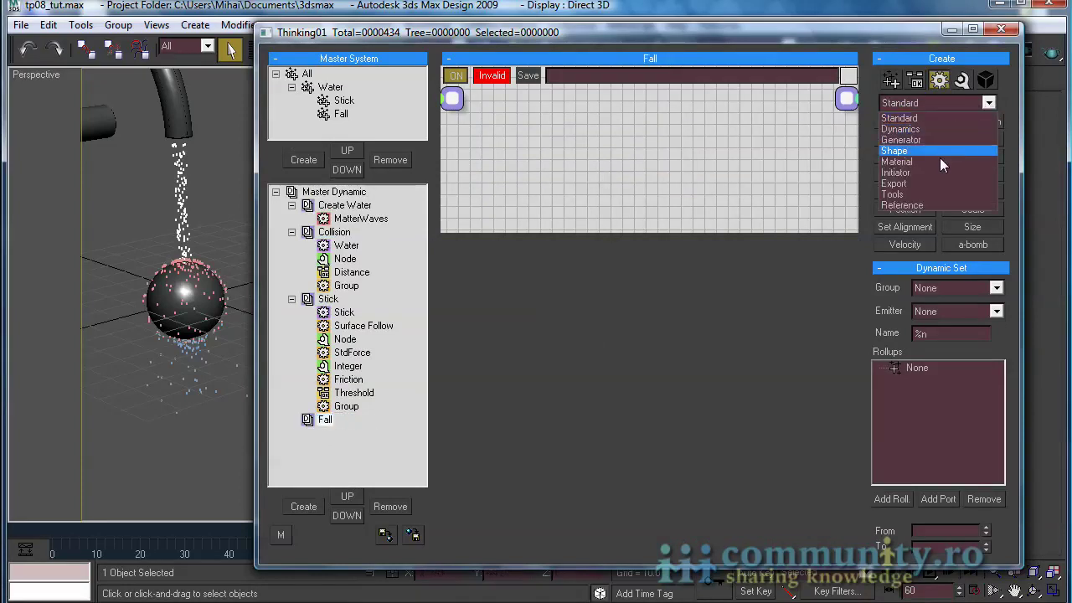
{"action": "left_click", "coordinate": [936, 171]}
{"action": "left_click", "coordinate": [971, 121]}
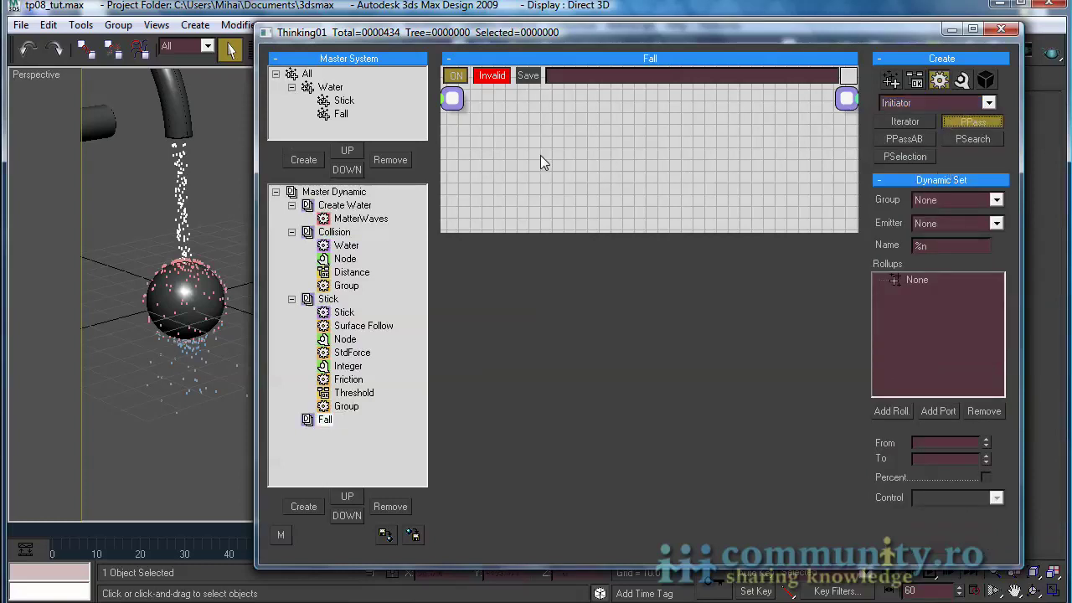
{"action": "left_click", "coordinate": [519, 148]}
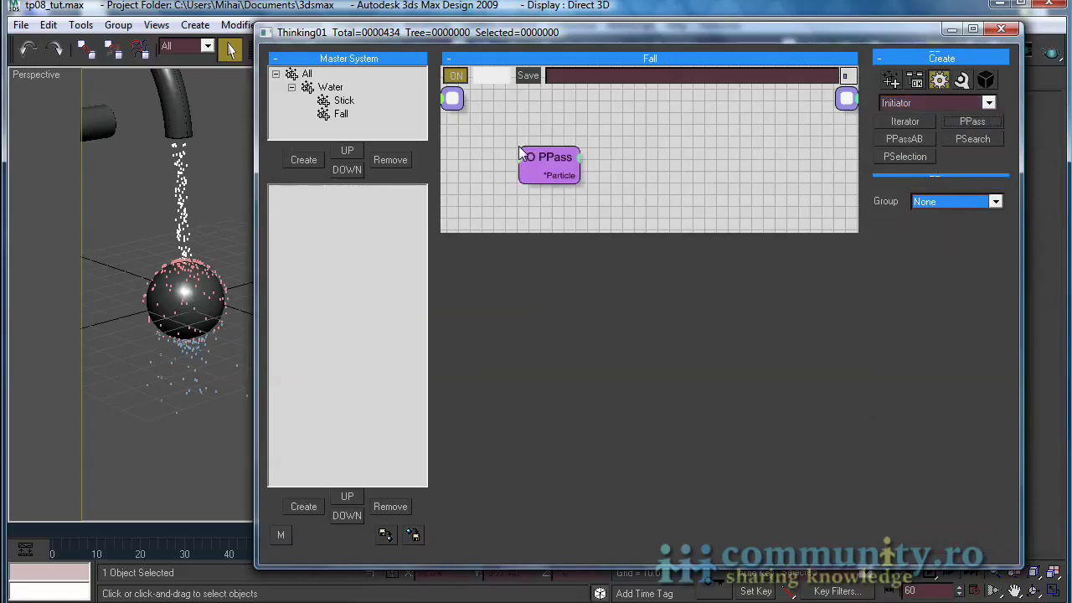
{"action": "left_click", "coordinate": [936, 202]}
{"action": "left_click", "coordinate": [937, 255]}
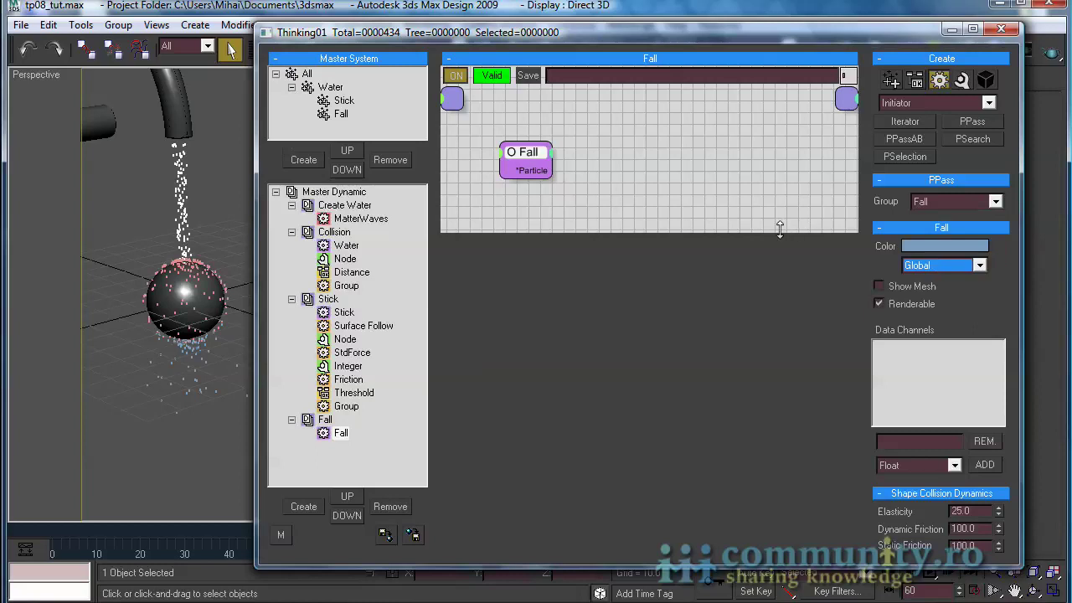
{"action": "left_click_drag", "start_coordinate": [775, 232], "coordinate": [762, 323]}
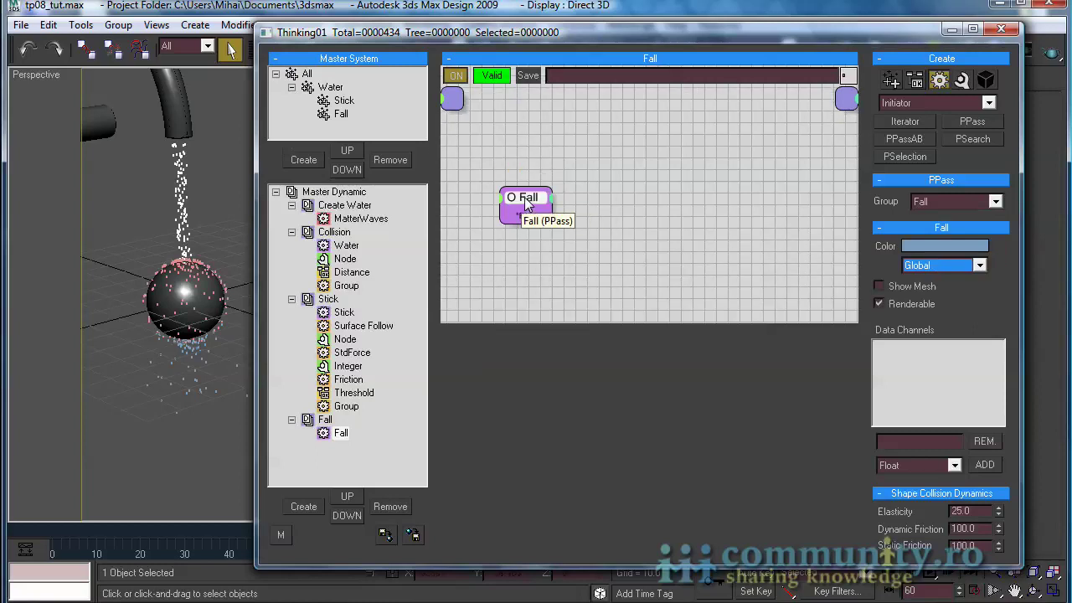
{"action": "left_click_drag", "start_coordinate": [526, 184], "coordinate": [524, 193]}
Add a standard Velocity operator and wire the Fall node's Particle output to its Particle input.
{"action": "left_click", "coordinate": [939, 102]}
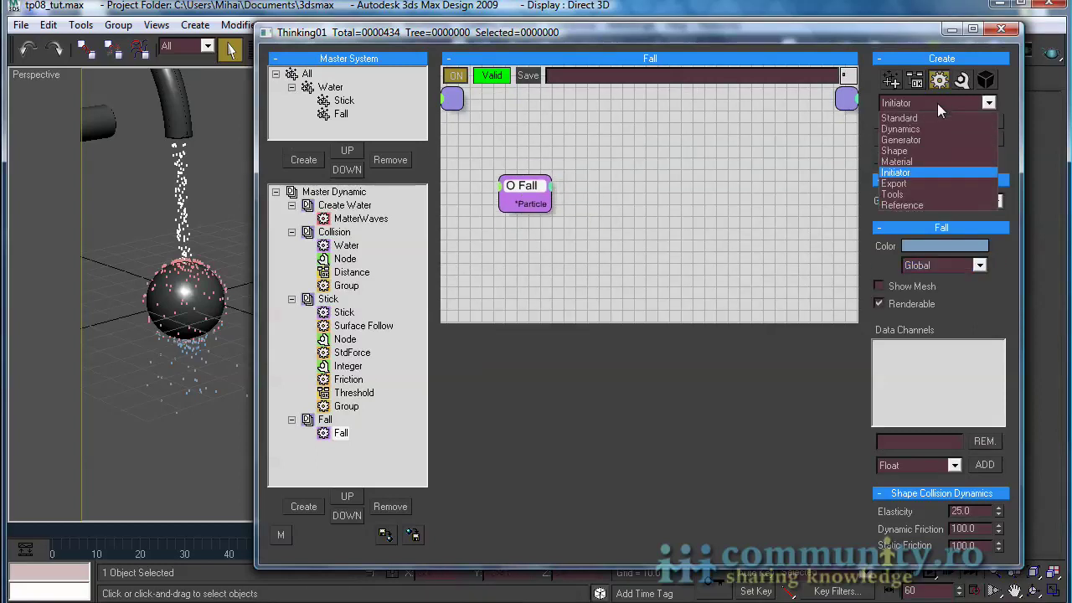
{"action": "left_click", "coordinate": [920, 118]}
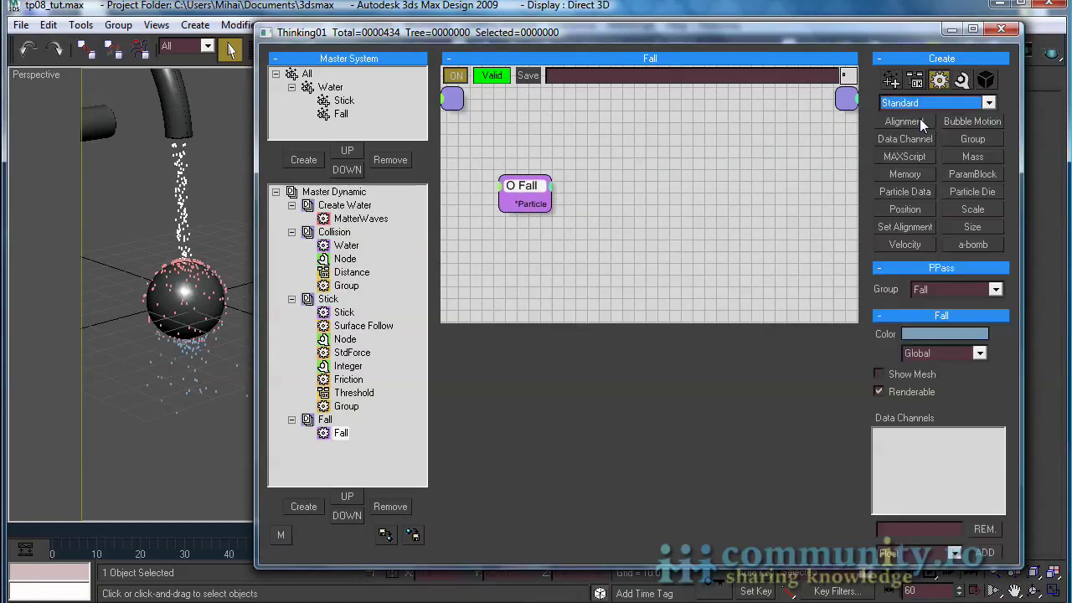
{"action": "left_click", "coordinate": [922, 246]}
{"action": "left_click", "coordinate": [652, 183]}
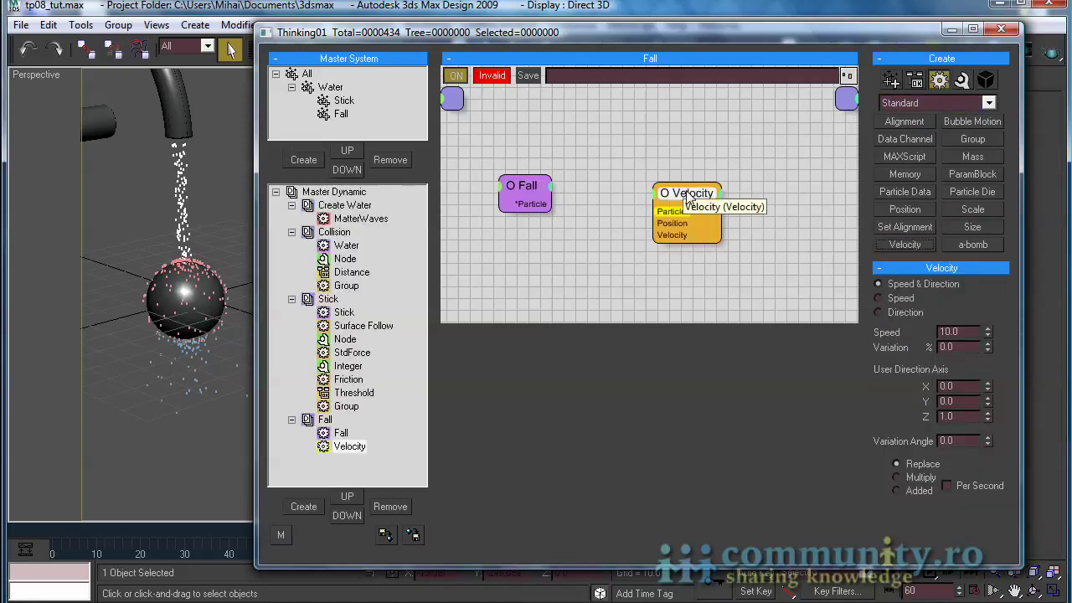
{"action": "left_click_drag", "start_coordinate": [688, 197], "coordinate": [678, 190]}
{"action": "mouse_move", "coordinate": [550, 204]}
{"action": "left_mouse_down"}
{"action": "mouse_move", "coordinate": [656, 206]}
{"action": "mouse_move", "coordinate": [668, 184]}
{"action": "left_mouse_up"}
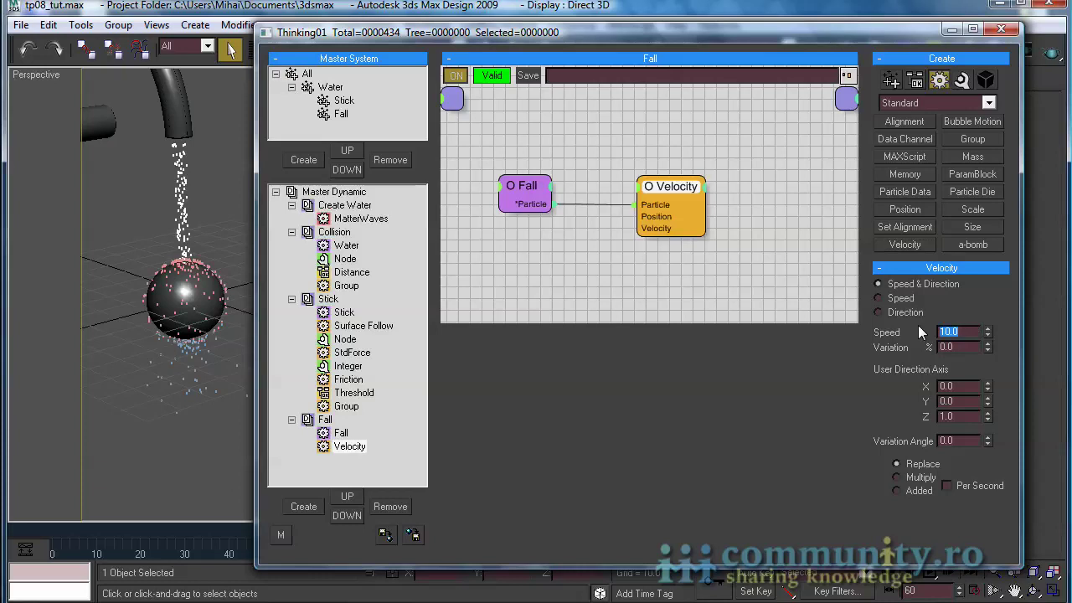
Set the Velocity operator's speed to 50 and its Z direction to -1, and scrub the animation to frame 66.
{"action": "type", "text": "50"}
{"action": "key", "text": "Return"}
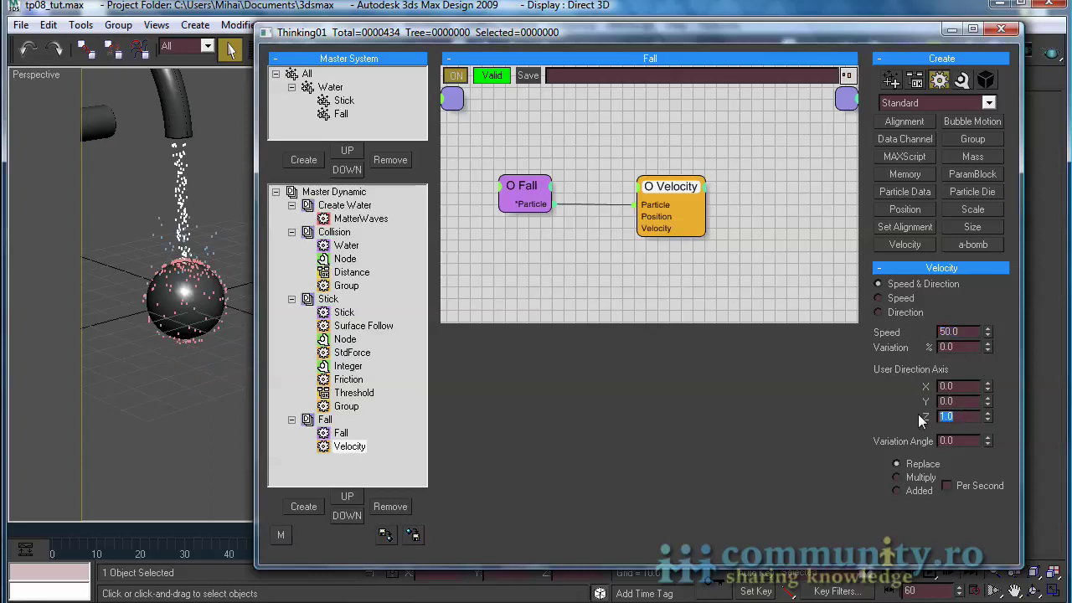
{"action": "key", "text": "Return"}
{"action": "left_click_drag", "start_coordinate": [182, 526], "coordinate": [347, 526]}
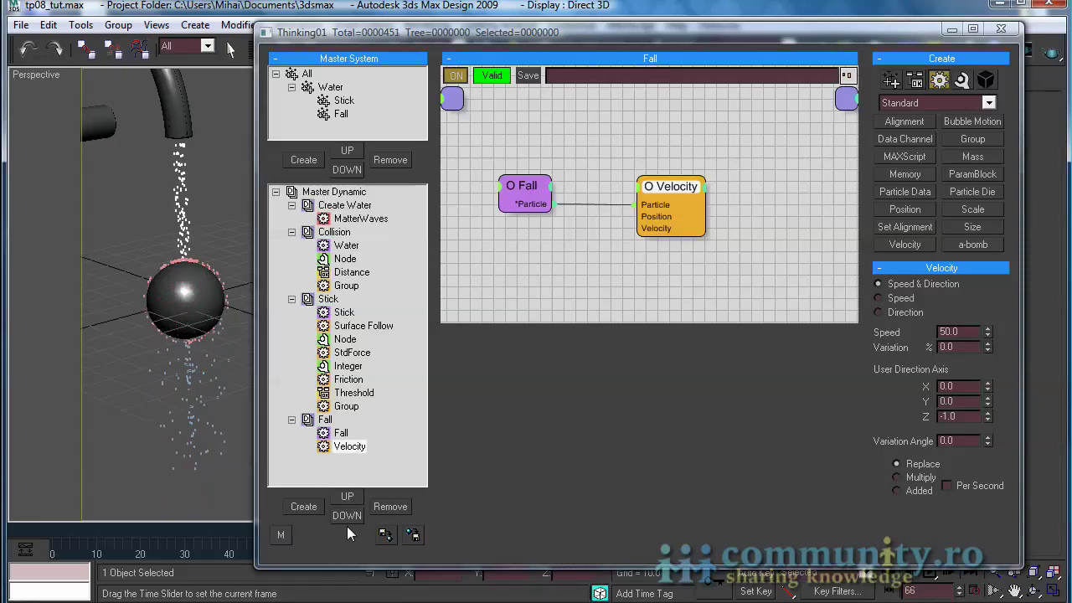
Raise the Velocity operator's speed to 80 and scrub the animation to frame 57.
{"action": "left_click", "coordinate": [963, 332]}
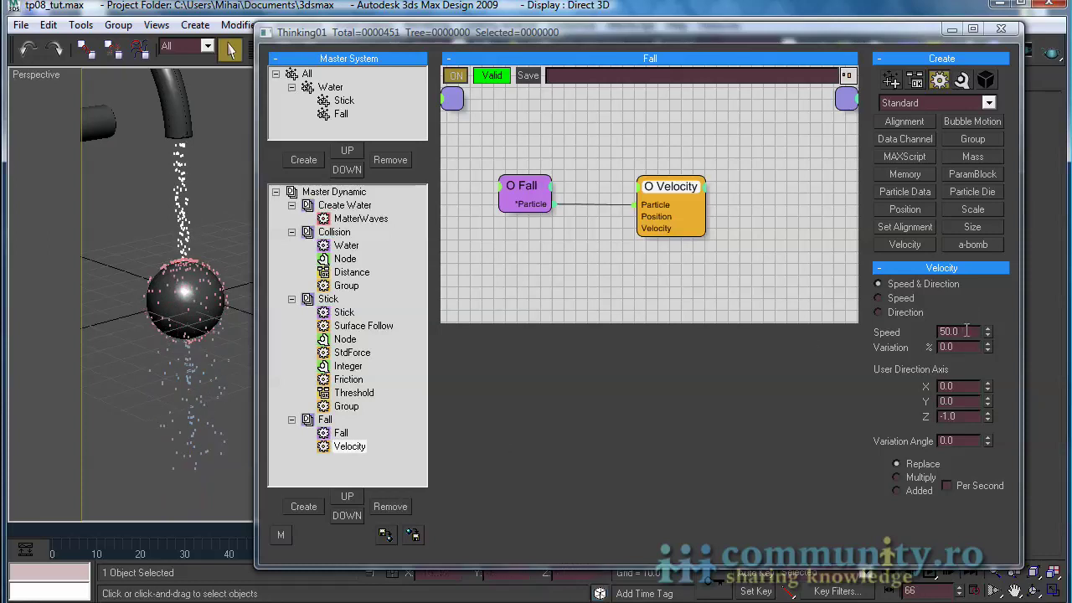
{"action": "type", "text": "80"}
{"action": "key", "text": "Return"}
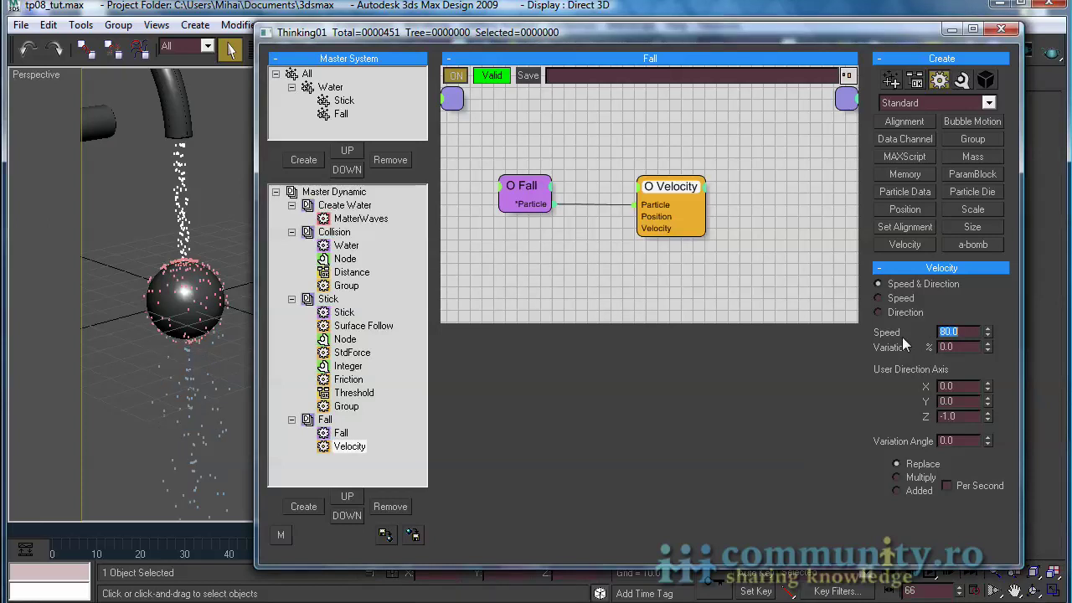
{"action": "left_click_drag", "start_coordinate": [223, 529], "coordinate": [312, 524]}
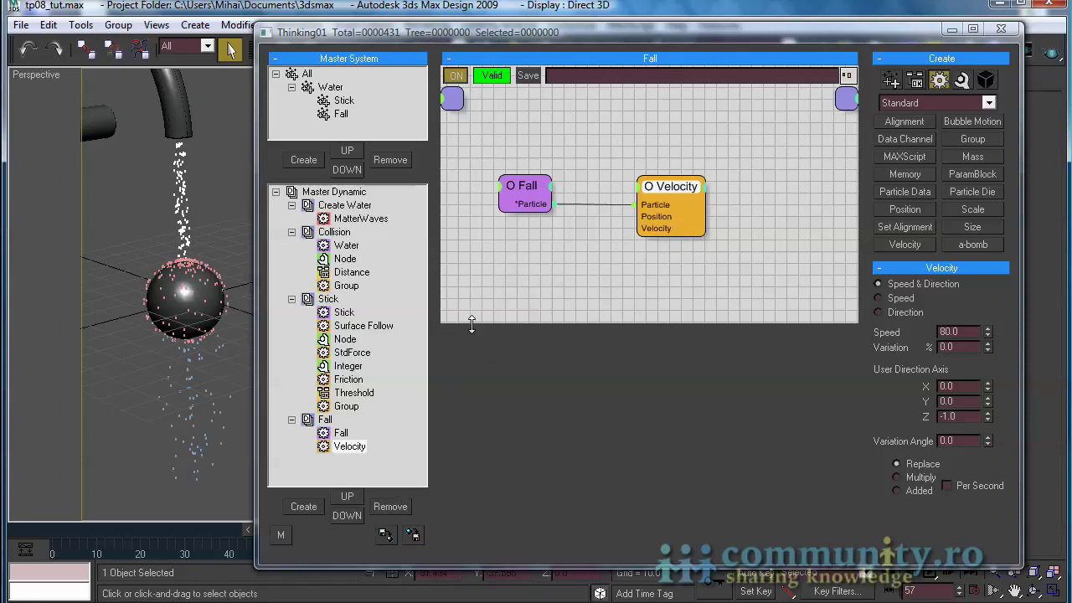
Set the MatterWaves emission rate in the Create Water set to 500 particles per second.
{"action": "left_click", "coordinate": [366, 217]}
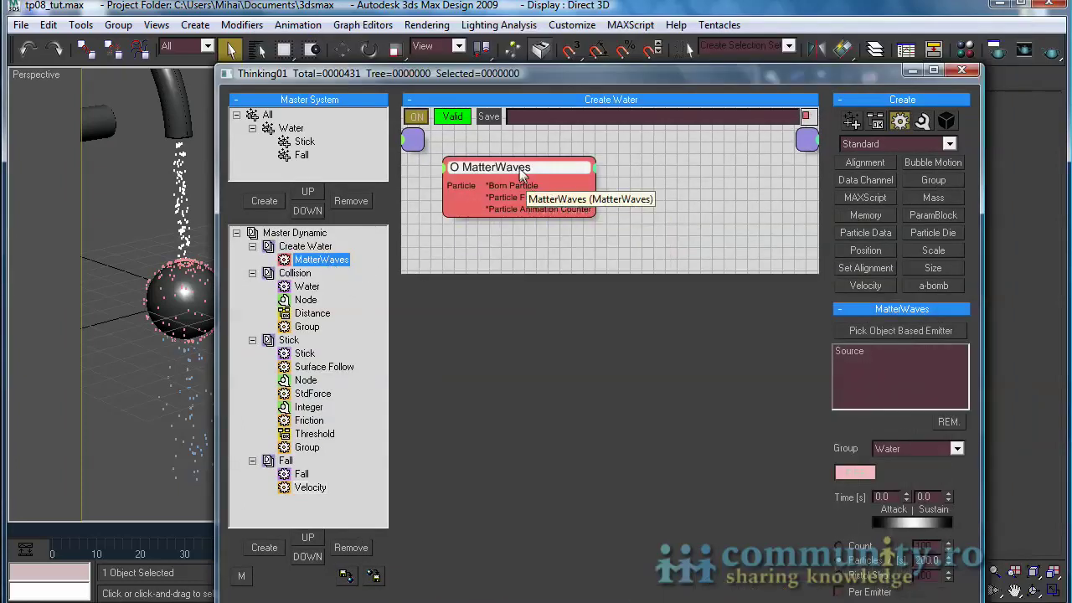
{"action": "left_click_drag", "start_coordinate": [967, 501], "coordinate": [982, 183]}
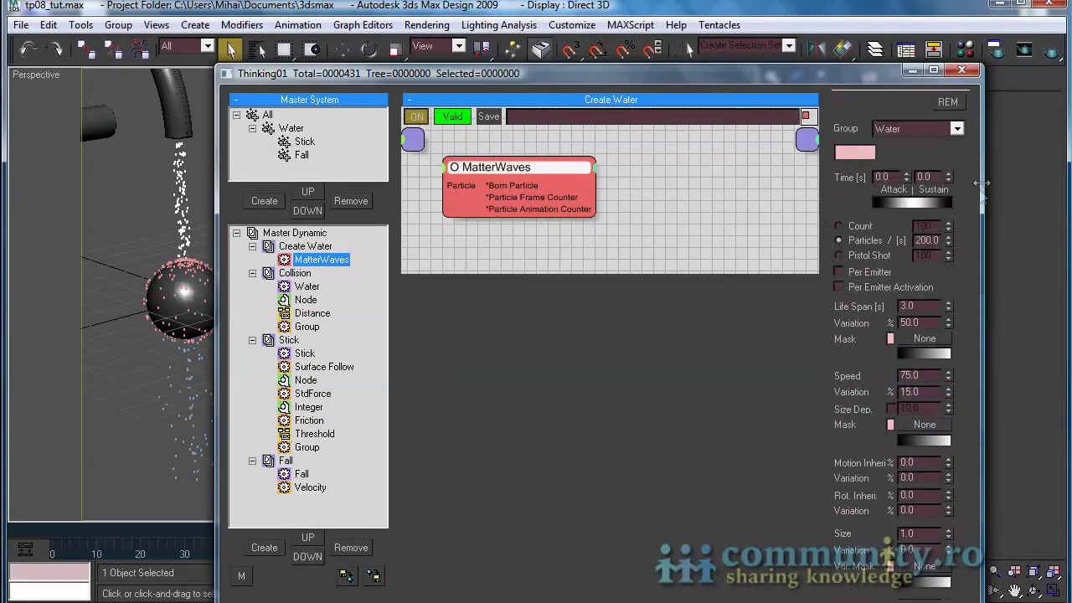
{"action": "double_click", "coordinate": [919, 240]}
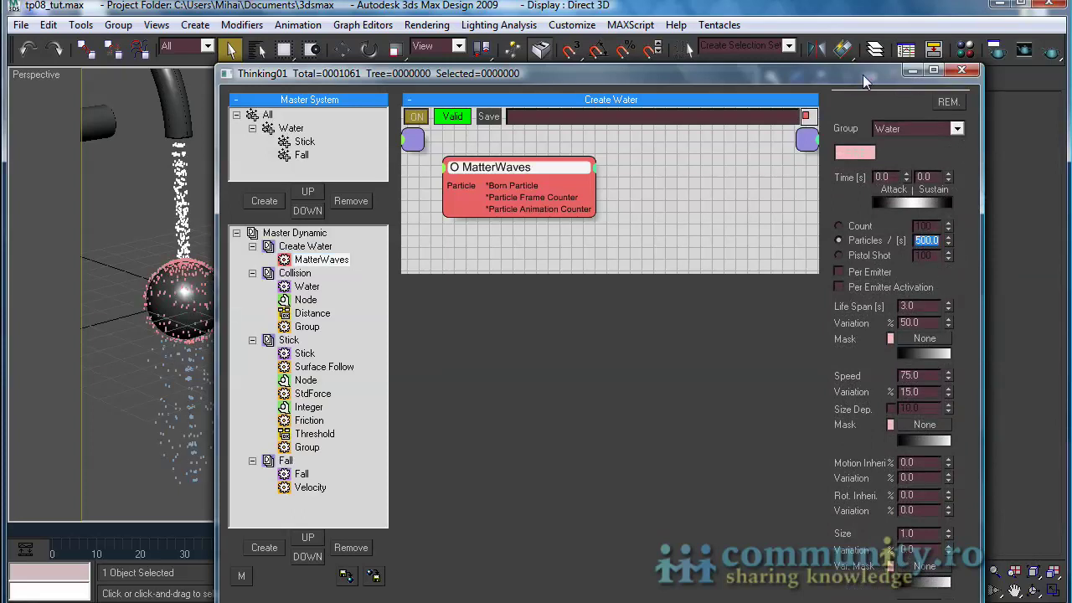
{"action": "left_click_drag", "start_coordinate": [863, 75], "coordinate": [881, 39]}
Add a Meta Shape operator wired from MatterWaves' Born Particle output, with size 3 and both render and viewport coarseness 2.
{"action": "scroll", "coordinate": [921, 209], "scroll_direction": "up", "scroll_amount": 5}
{"action": "left_click", "coordinate": [934, 107]}
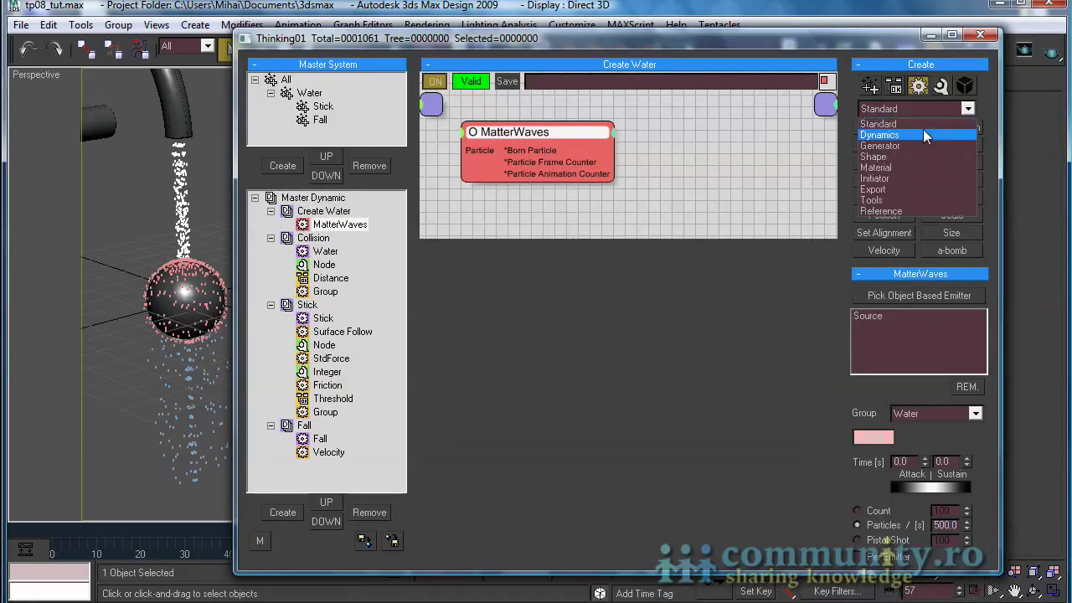
{"action": "left_click", "coordinate": [906, 160]}
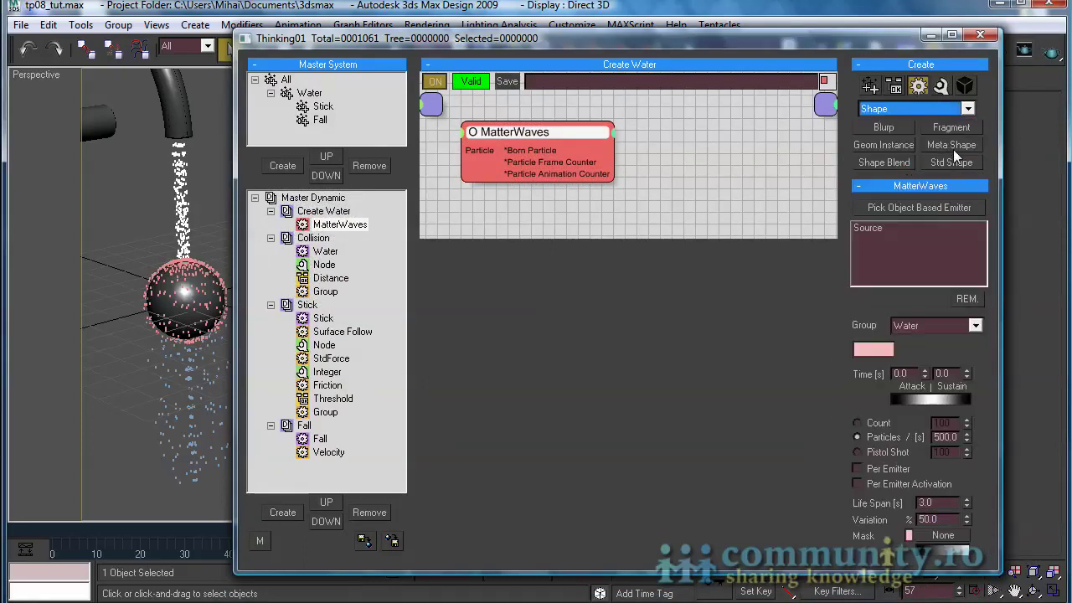
{"action": "left_click", "coordinate": [952, 149]}
{"action": "left_click", "coordinate": [709, 150]}
{"action": "left_click_drag", "start_coordinate": [708, 149], "coordinate": [679, 132]}
{"action": "left_click_drag", "start_coordinate": [679, 150], "coordinate": [614, 150]}
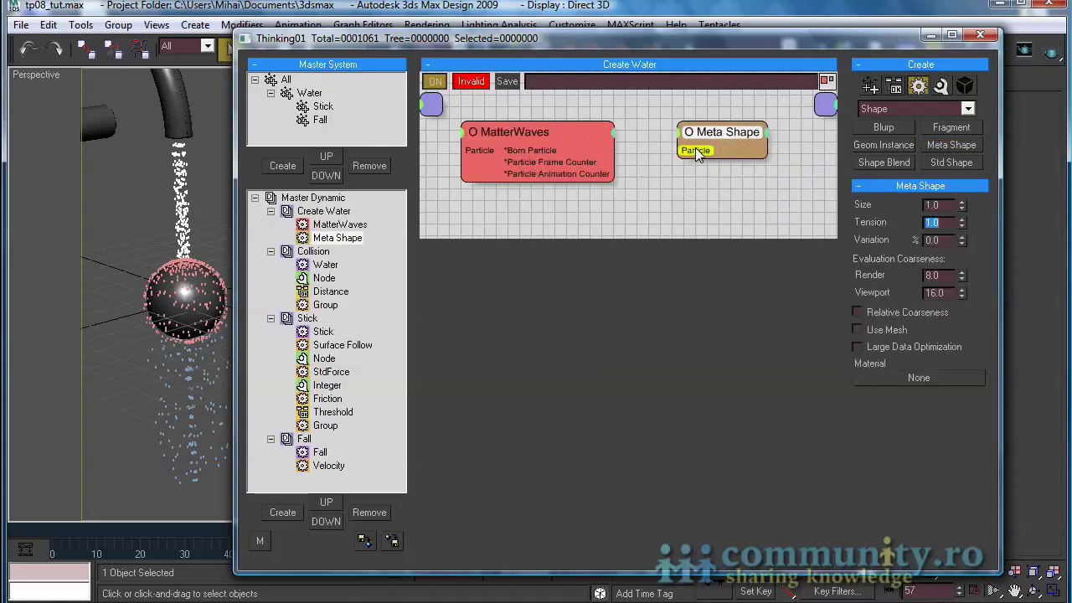
{"action": "left_click_drag", "start_coordinate": [731, 134], "coordinate": [724, 137]}
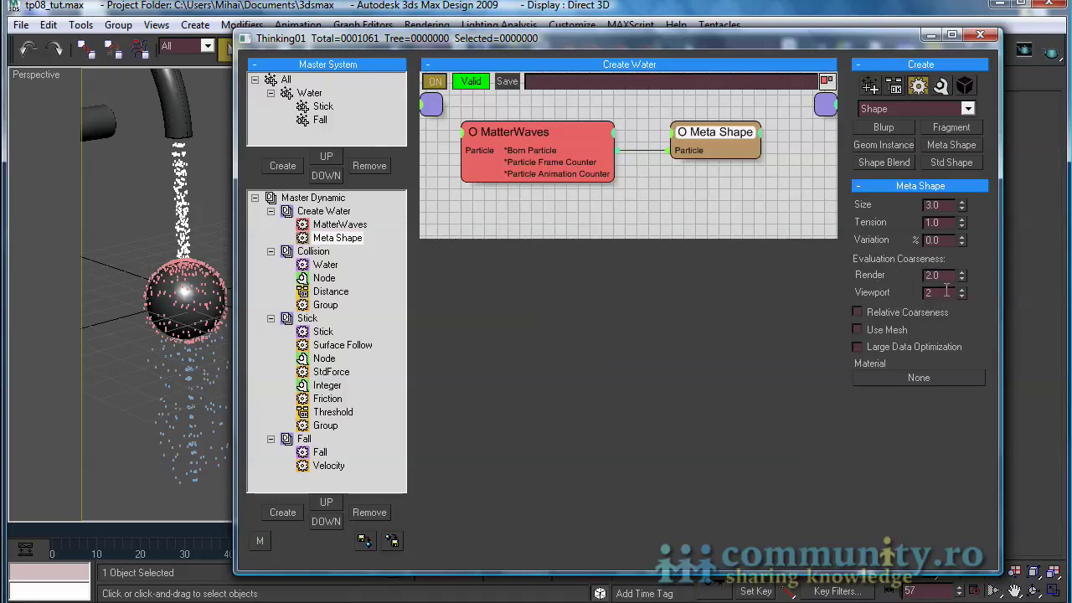
Enable Show Mesh for Master Dynamic and scrub the animation to check the water mesh.
{"action": "left_click", "coordinate": [333, 200]}
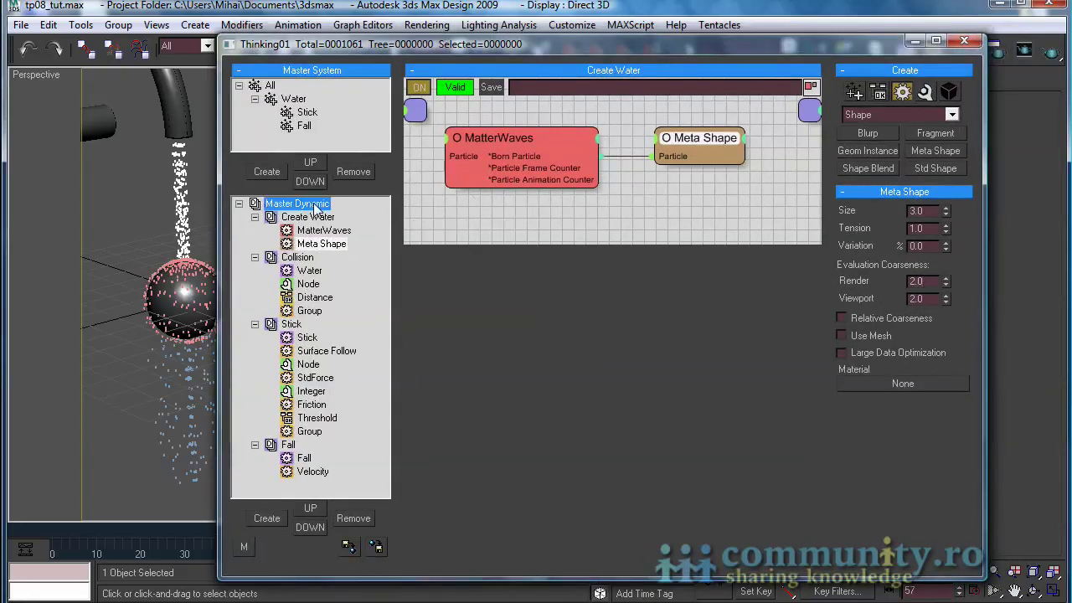
{"action": "left_click", "coordinate": [962, 135]}
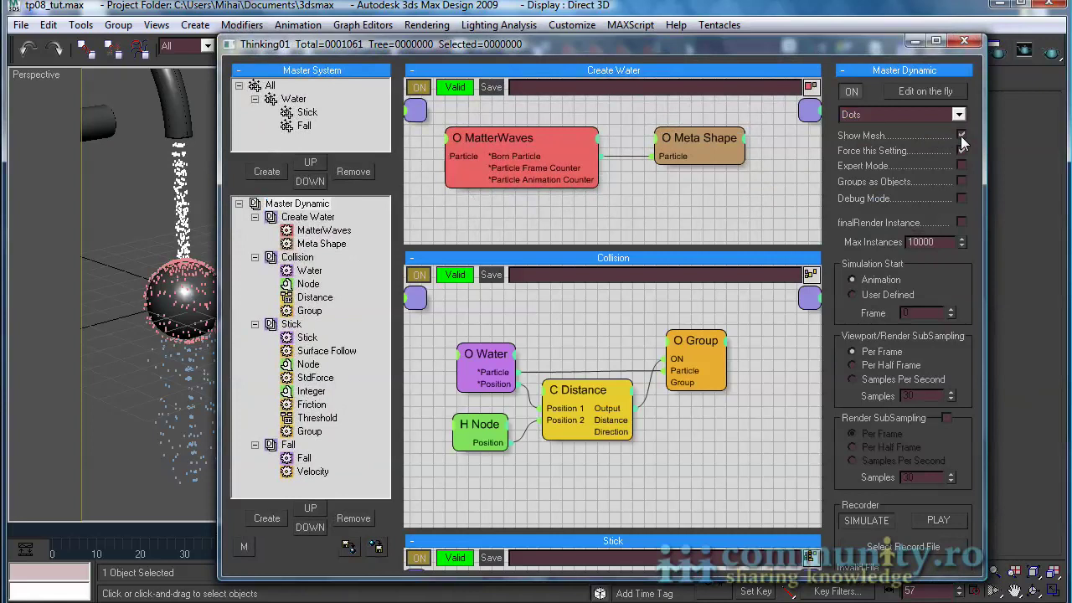
{"action": "left_click_drag", "start_coordinate": [55, 533], "coordinate": [294, 536]}
{"action": "left_click_drag", "start_coordinate": [848, 47], "coordinate": [866, 75]}
Assign the Water material from the Material Editor to the Meta Shape operator as an instance.
{"action": "left_click", "coordinate": [711, 167]}
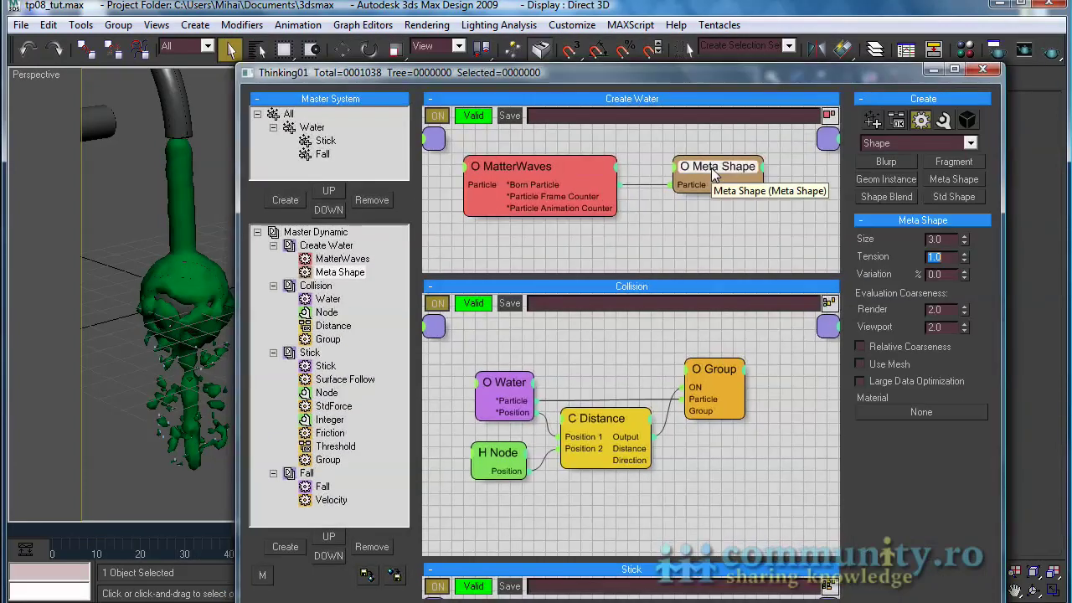
{"action": "left_click", "coordinate": [965, 50]}
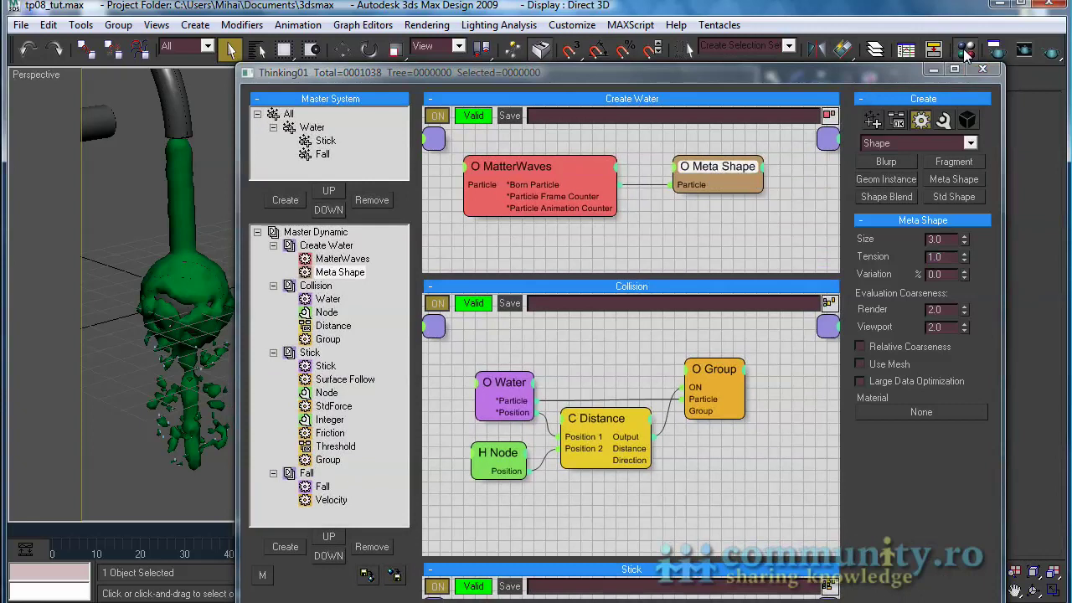
{"action": "left_click", "coordinate": [50, 103]}
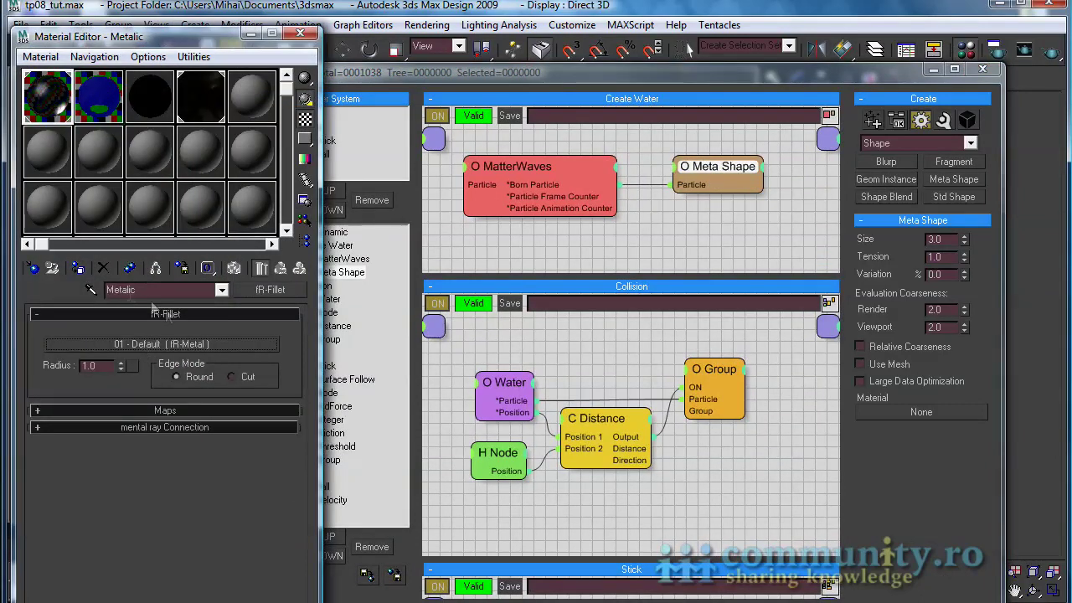
{"action": "left_click", "coordinate": [108, 109]}
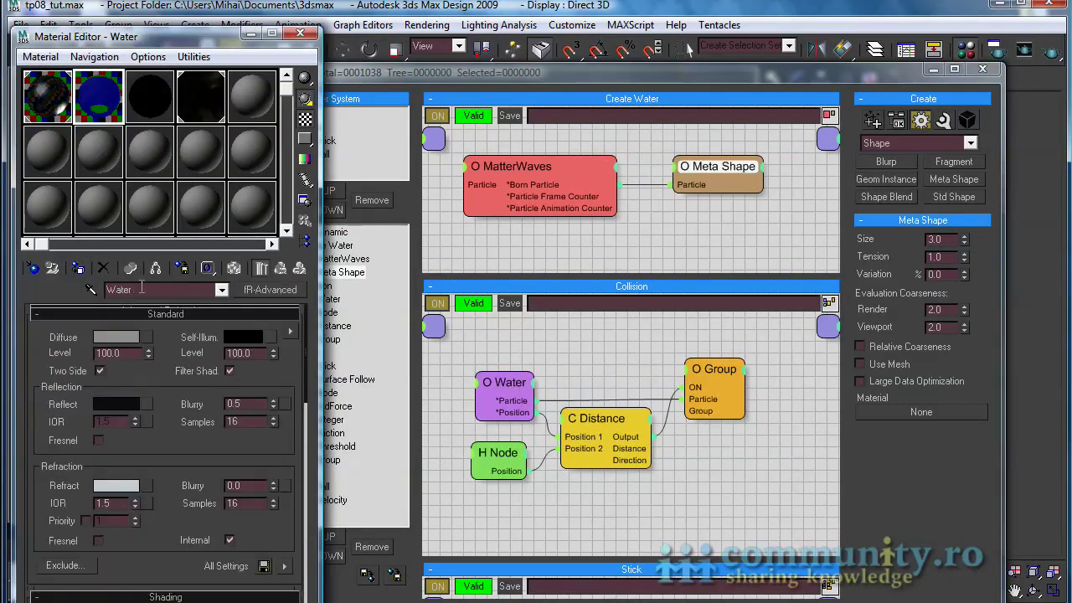
{"action": "left_click_drag", "start_coordinate": [110, 105], "coordinate": [950, 413]}
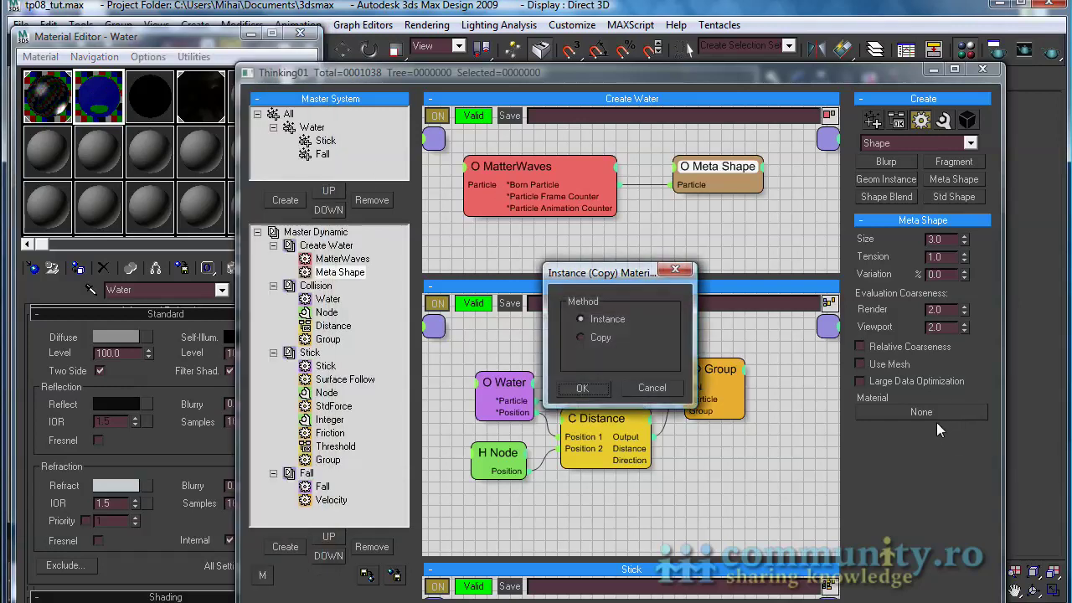
{"action": "left_click", "coordinate": [583, 387]}
{"action": "key", "text": "m"}
Close the Thinking Particles window, switch the Perspective viewport to Camera02, and go to frame 64.
{"action": "left_click_drag", "start_coordinate": [838, 73], "coordinate": [788, 38]}
{"action": "left_click", "coordinate": [934, 35]}
{"action": "right_click", "coordinate": [36, 74]}
{"action": "left_click", "coordinate": [258, 83]}
{"action": "left_click_drag", "start_coordinate": [304, 530], "coordinate": [340, 532]}
Render the Camera02 view and check the alpha channel of the rendered frame.
{"action": "left_click", "coordinate": [1052, 51]}
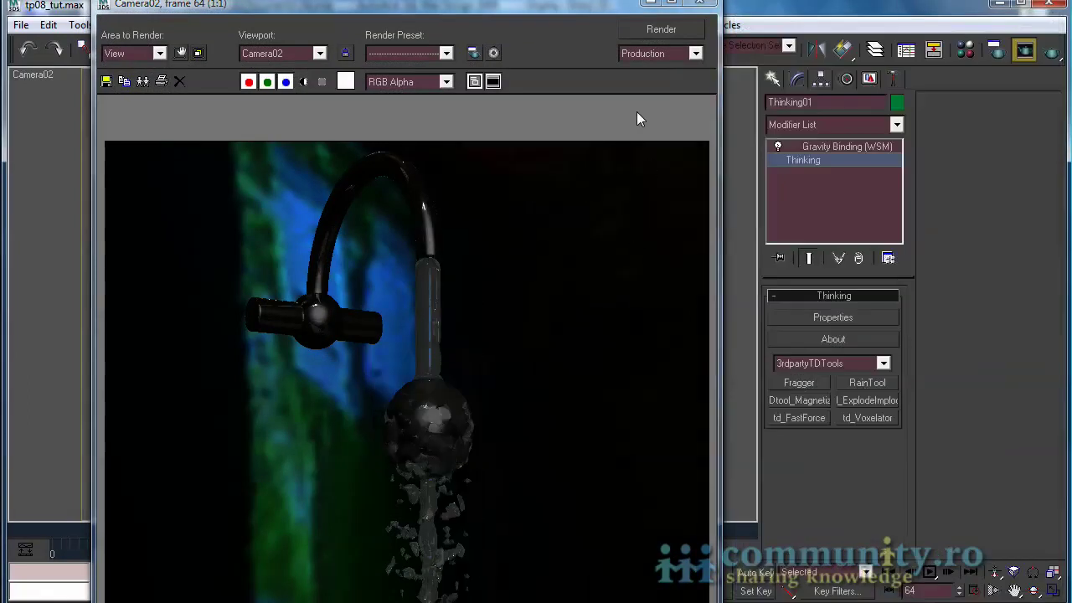
{"action": "left_click", "coordinate": [305, 81]}
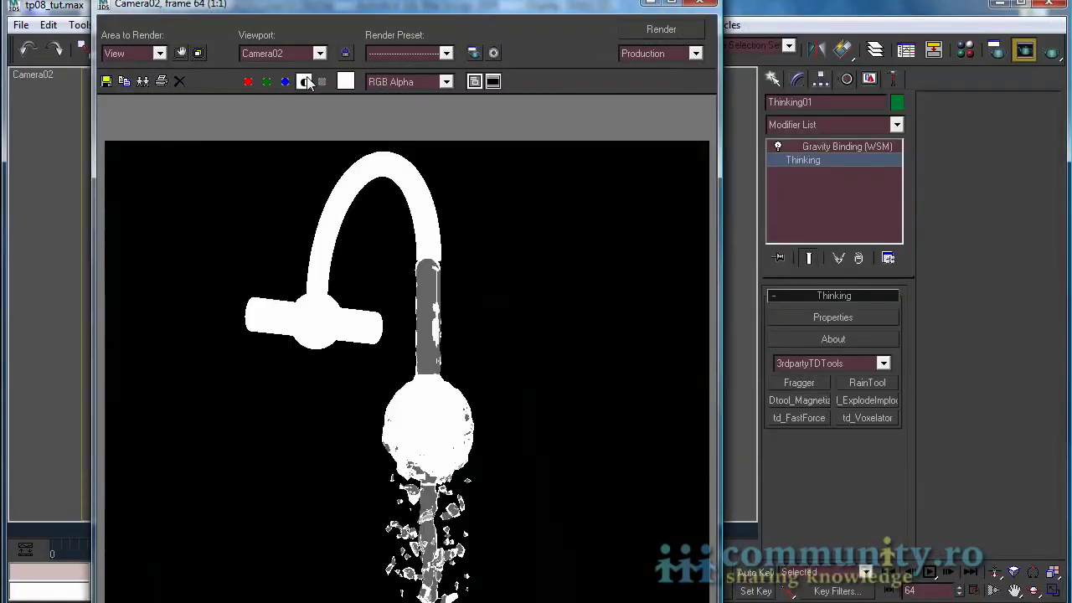
{"action": "left_click", "coordinate": [305, 81]}
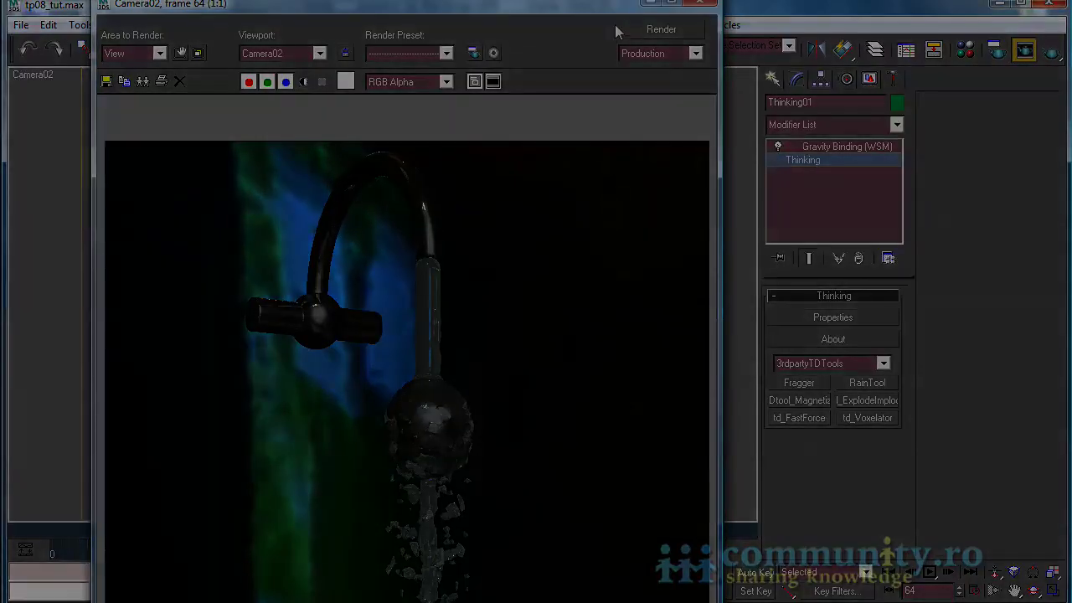